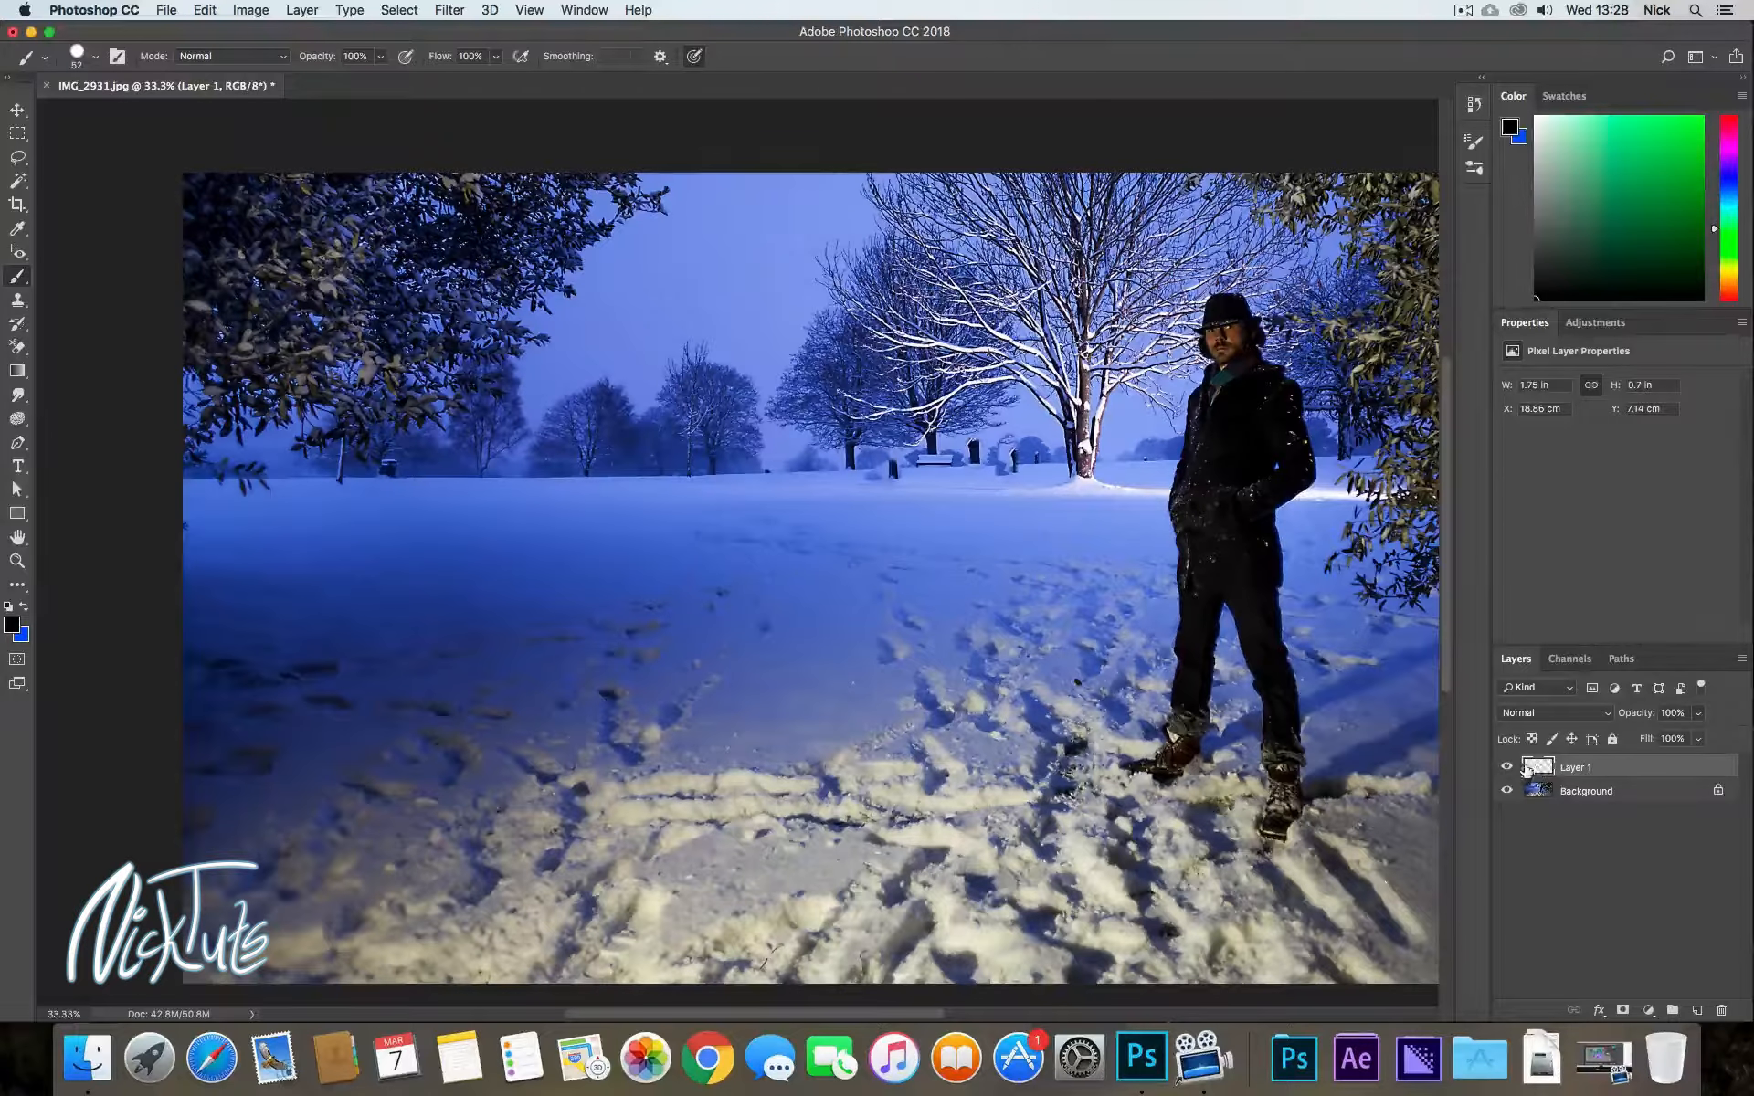
Delete the painted Layer 1 and add a new empty layer above the background
{"action": "key", "text": "Delete"}
{"action": "left_click", "coordinate": [1697, 1011]}
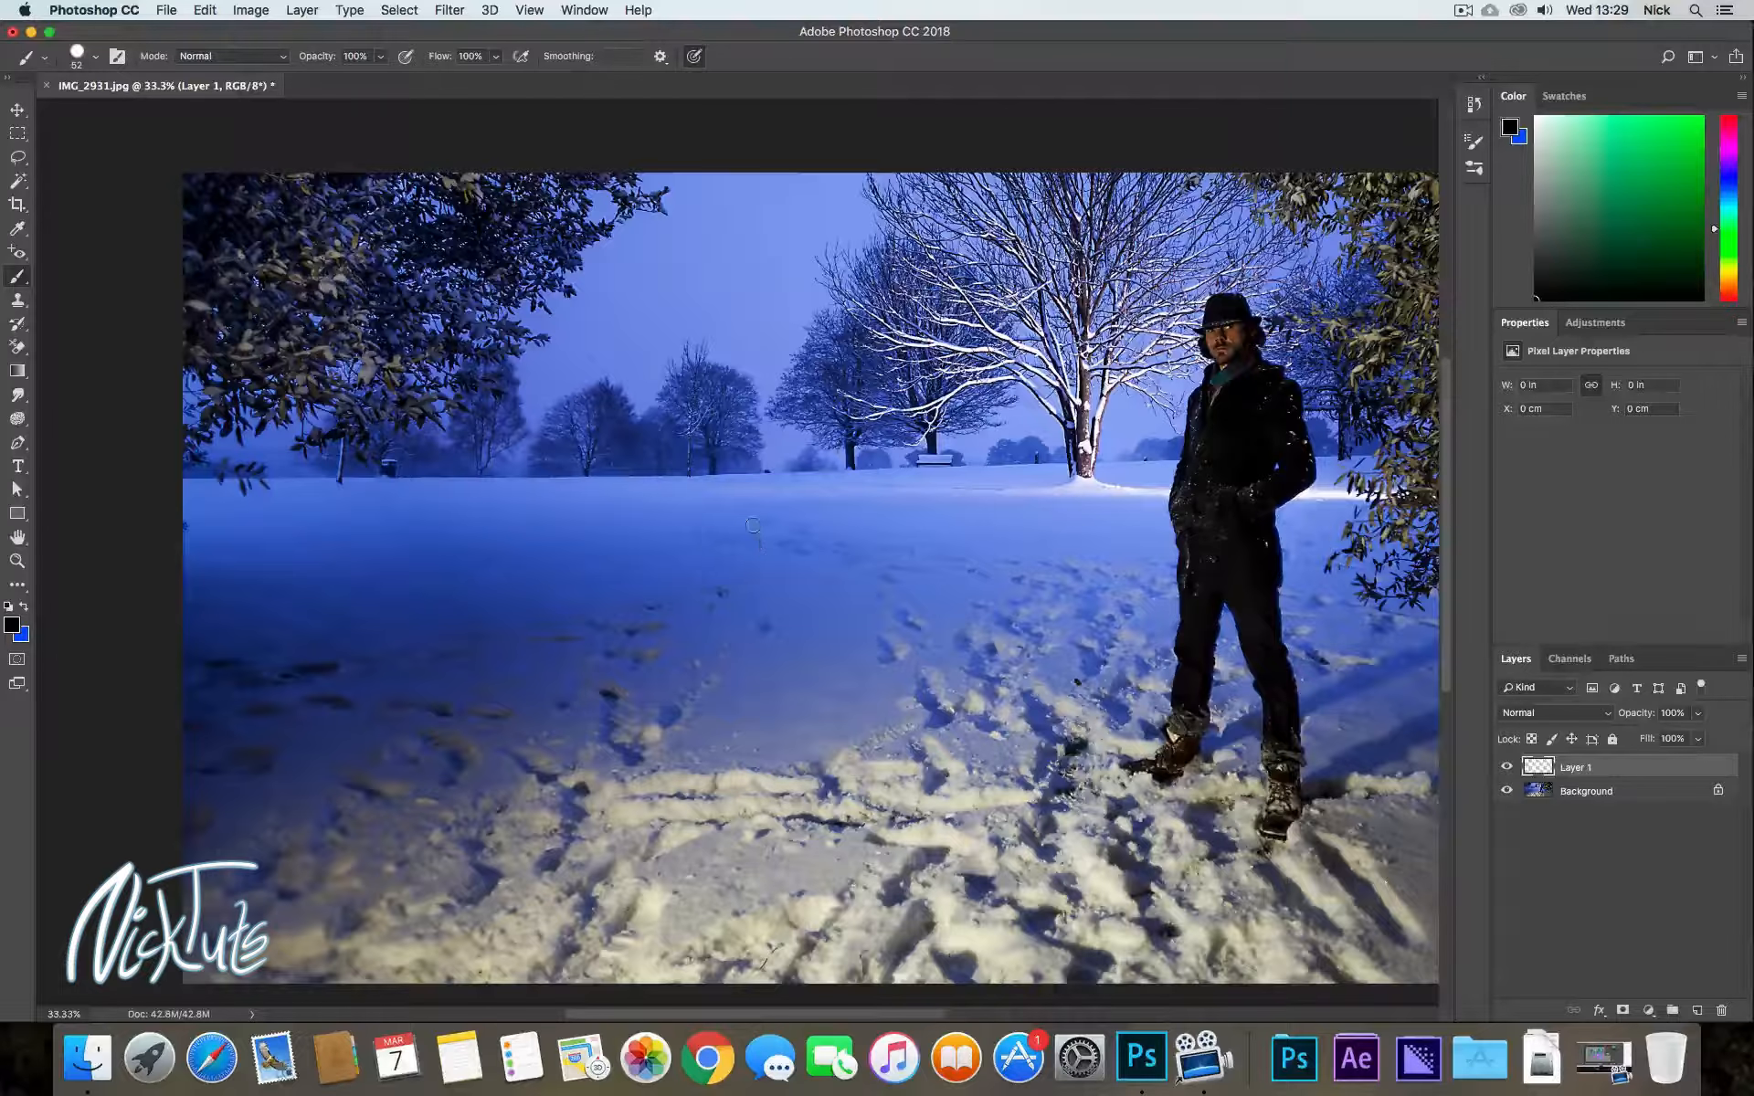
Enlarge the brush to 633 px with a soft edge and build up a soft black dab on the snow below the trees
{"action": "mouse_move", "coordinate": [746, 528]}
{"action": "left_mouse_down"}
{"action": "mouse_move", "coordinate": [849, 541]}
{"action": "mouse_move", "coordinate": [753, 524]}
{"action": "mouse_move", "coordinate": [843, 515]}
{"action": "mouse_move", "coordinate": [864, 721]}
{"action": "mouse_move", "coordinate": [870, 231]}
{"action": "mouse_move", "coordinate": [864, 640]}
{"action": "mouse_move", "coordinate": [859, 209]}
{"action": "mouse_move", "coordinate": [859, 594]}
{"action": "mouse_move", "coordinate": [827, 203]}
{"action": "mouse_move", "coordinate": [839, 594]}
{"action": "mouse_move", "coordinate": [858, 215]}
{"action": "left_mouse_up"}
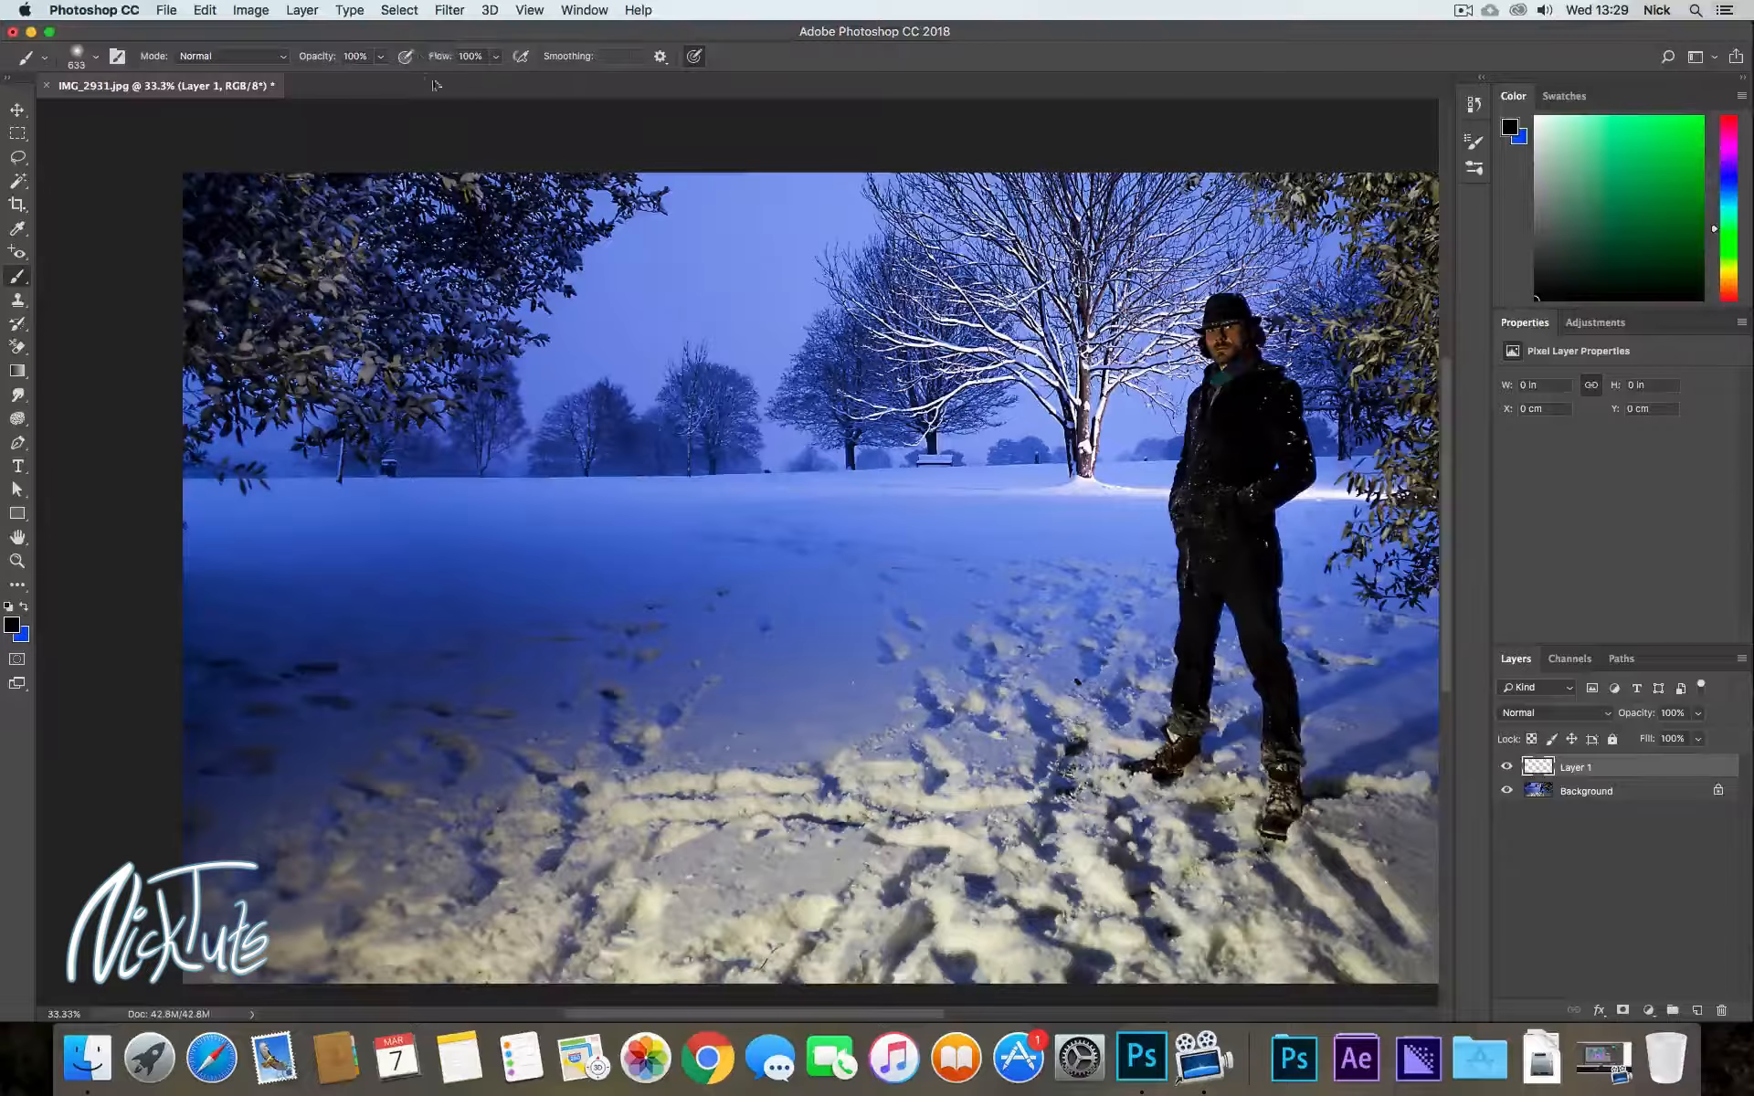
{"action": "left_click", "coordinate": [644, 528]}
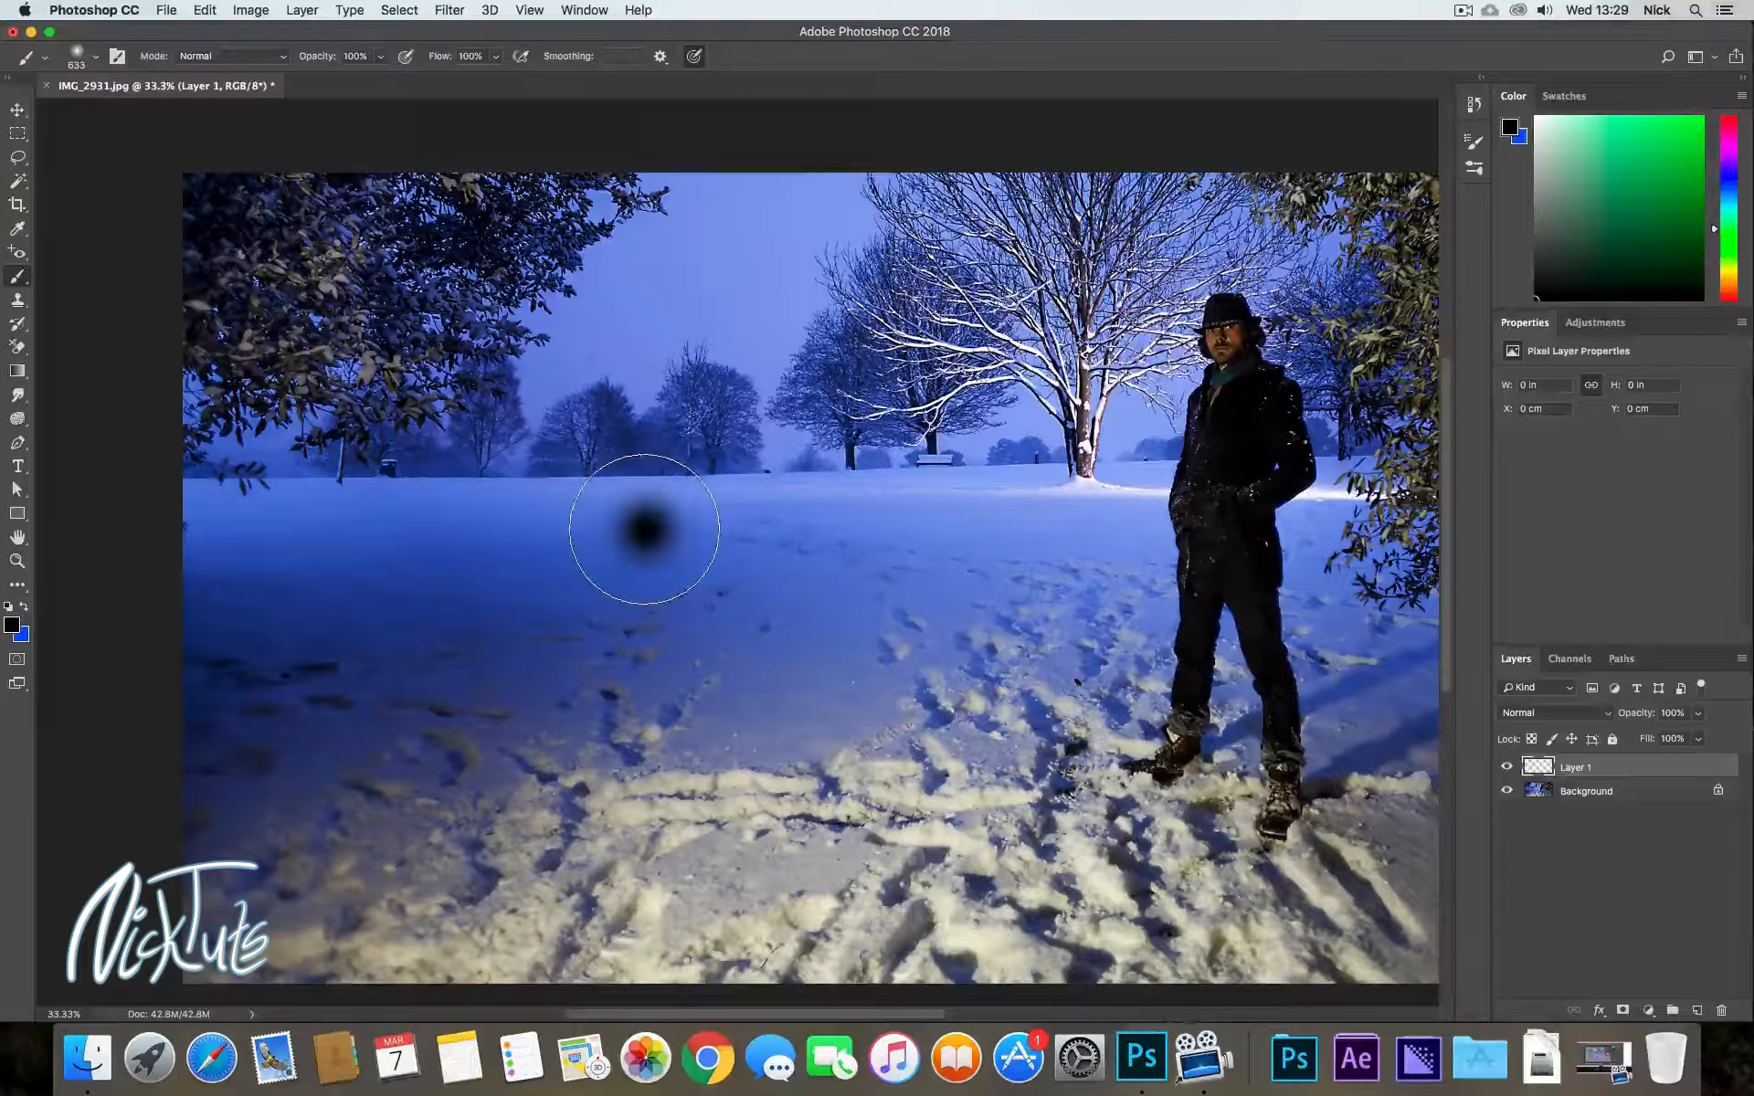
{"action": "left_click", "coordinate": [645, 528]}
{"action": "left_click", "coordinate": [645, 528]}
{"action": "left_click", "coordinate": [646, 530]}
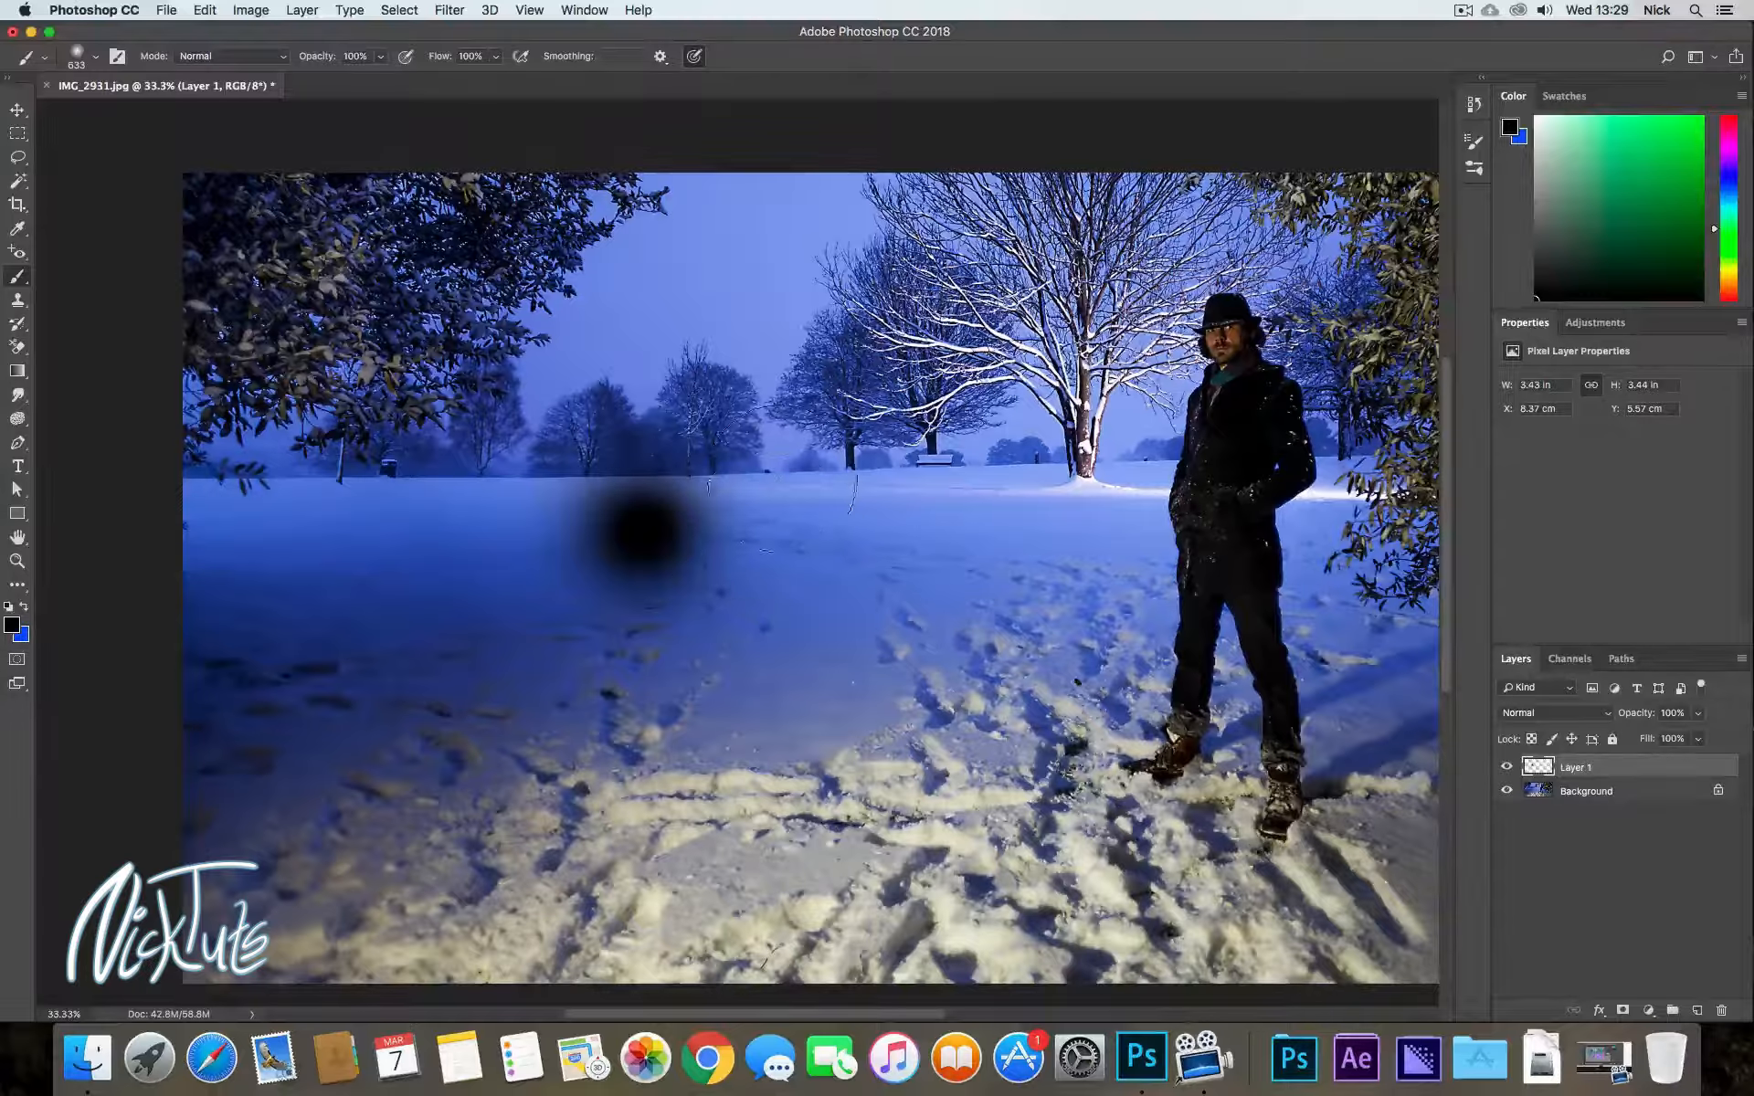
Raise the brush hardness and paint one hard-edged black dab beside the soft one
{"action": "left_click", "coordinate": [807, 512], "text": "ctrl+alt"}
{"action": "left_click_drag", "start_coordinate": [805, 653], "coordinate": [822, 914]}
{"action": "left_click", "coordinate": [814, 531]}
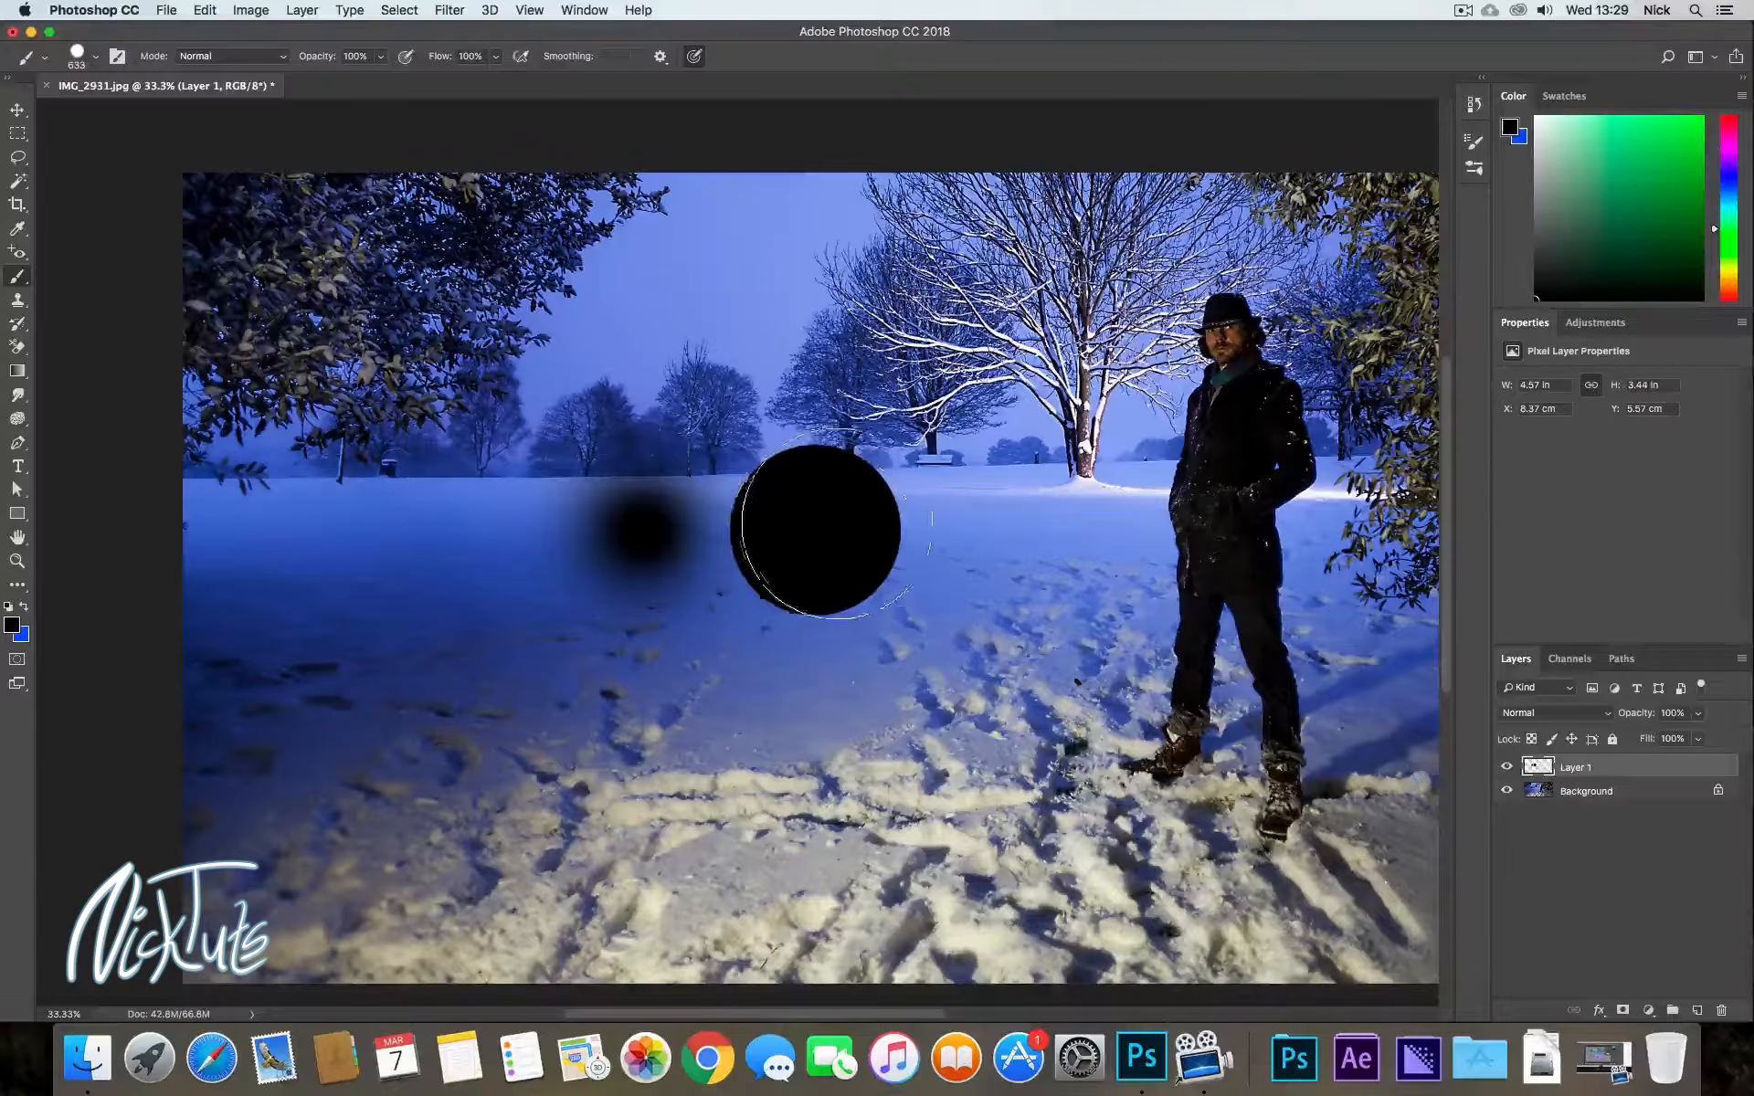
Undo the hard-edged and soft black test dabs on Layer 1
{"action": "key", "text": "e"}
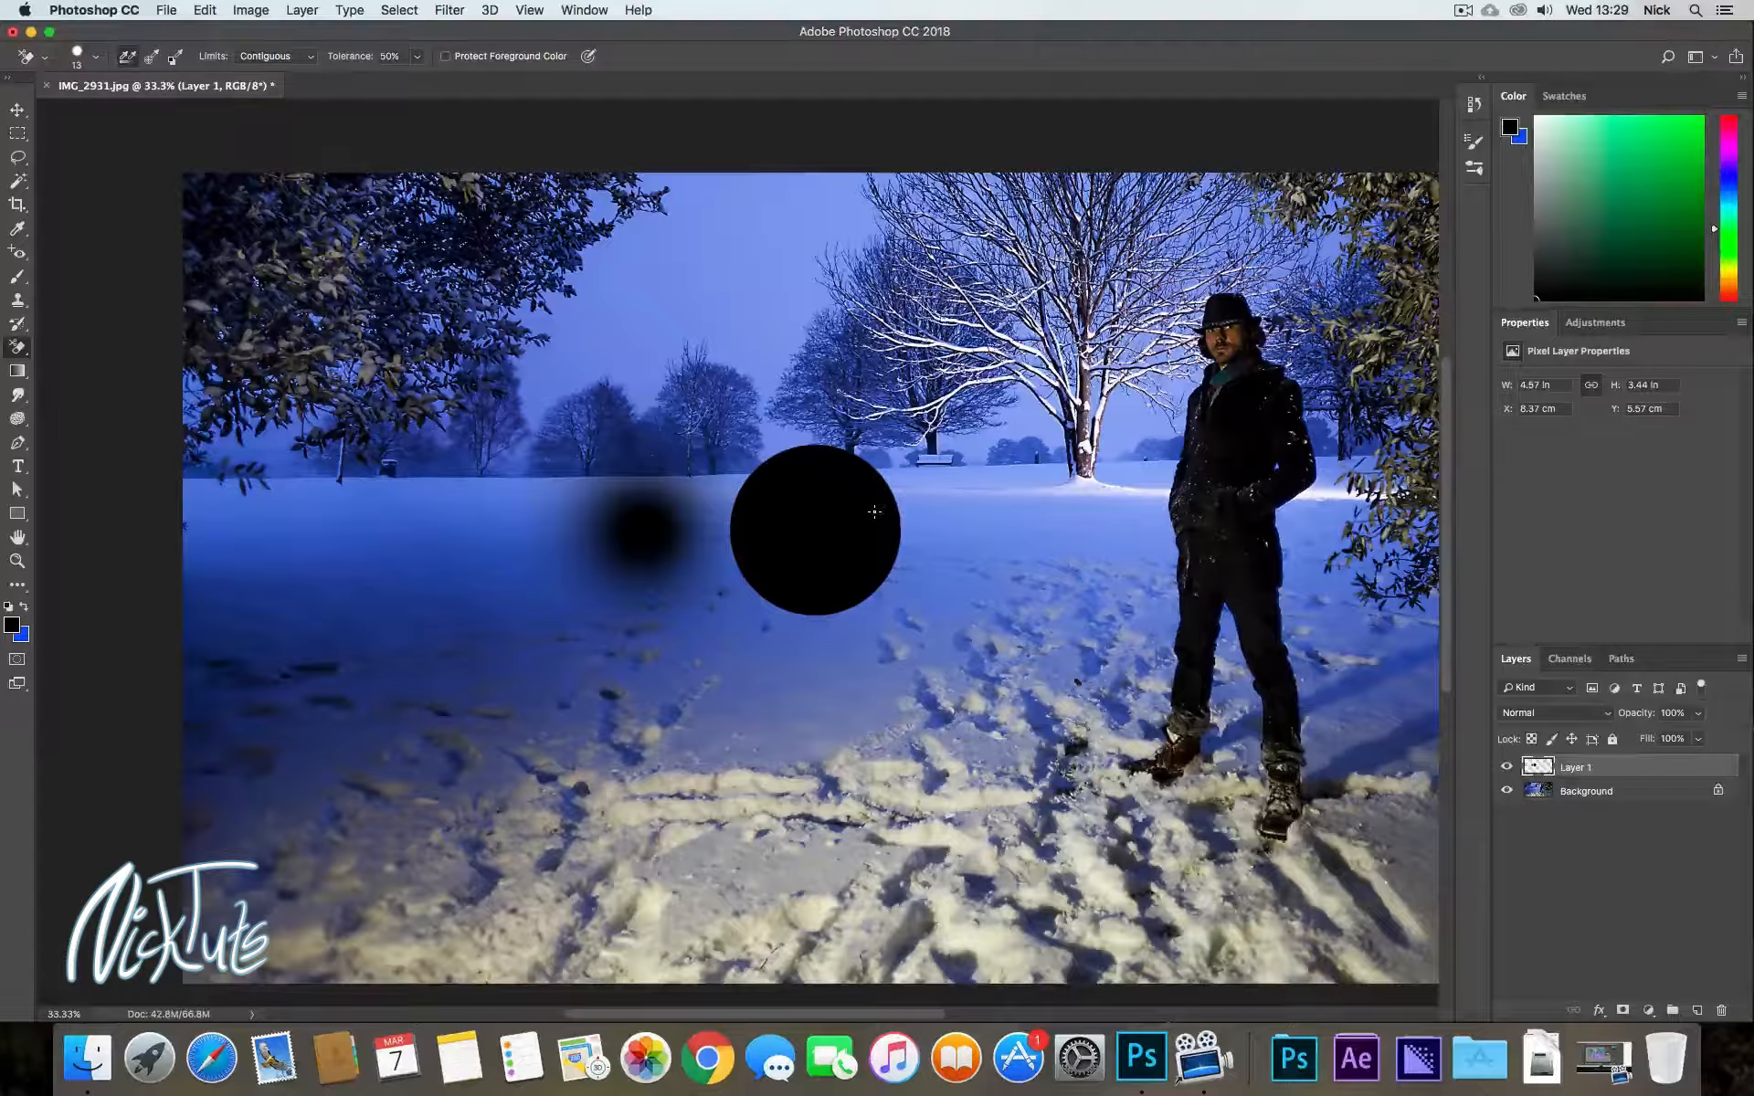
{"action": "key", "text": "b"}
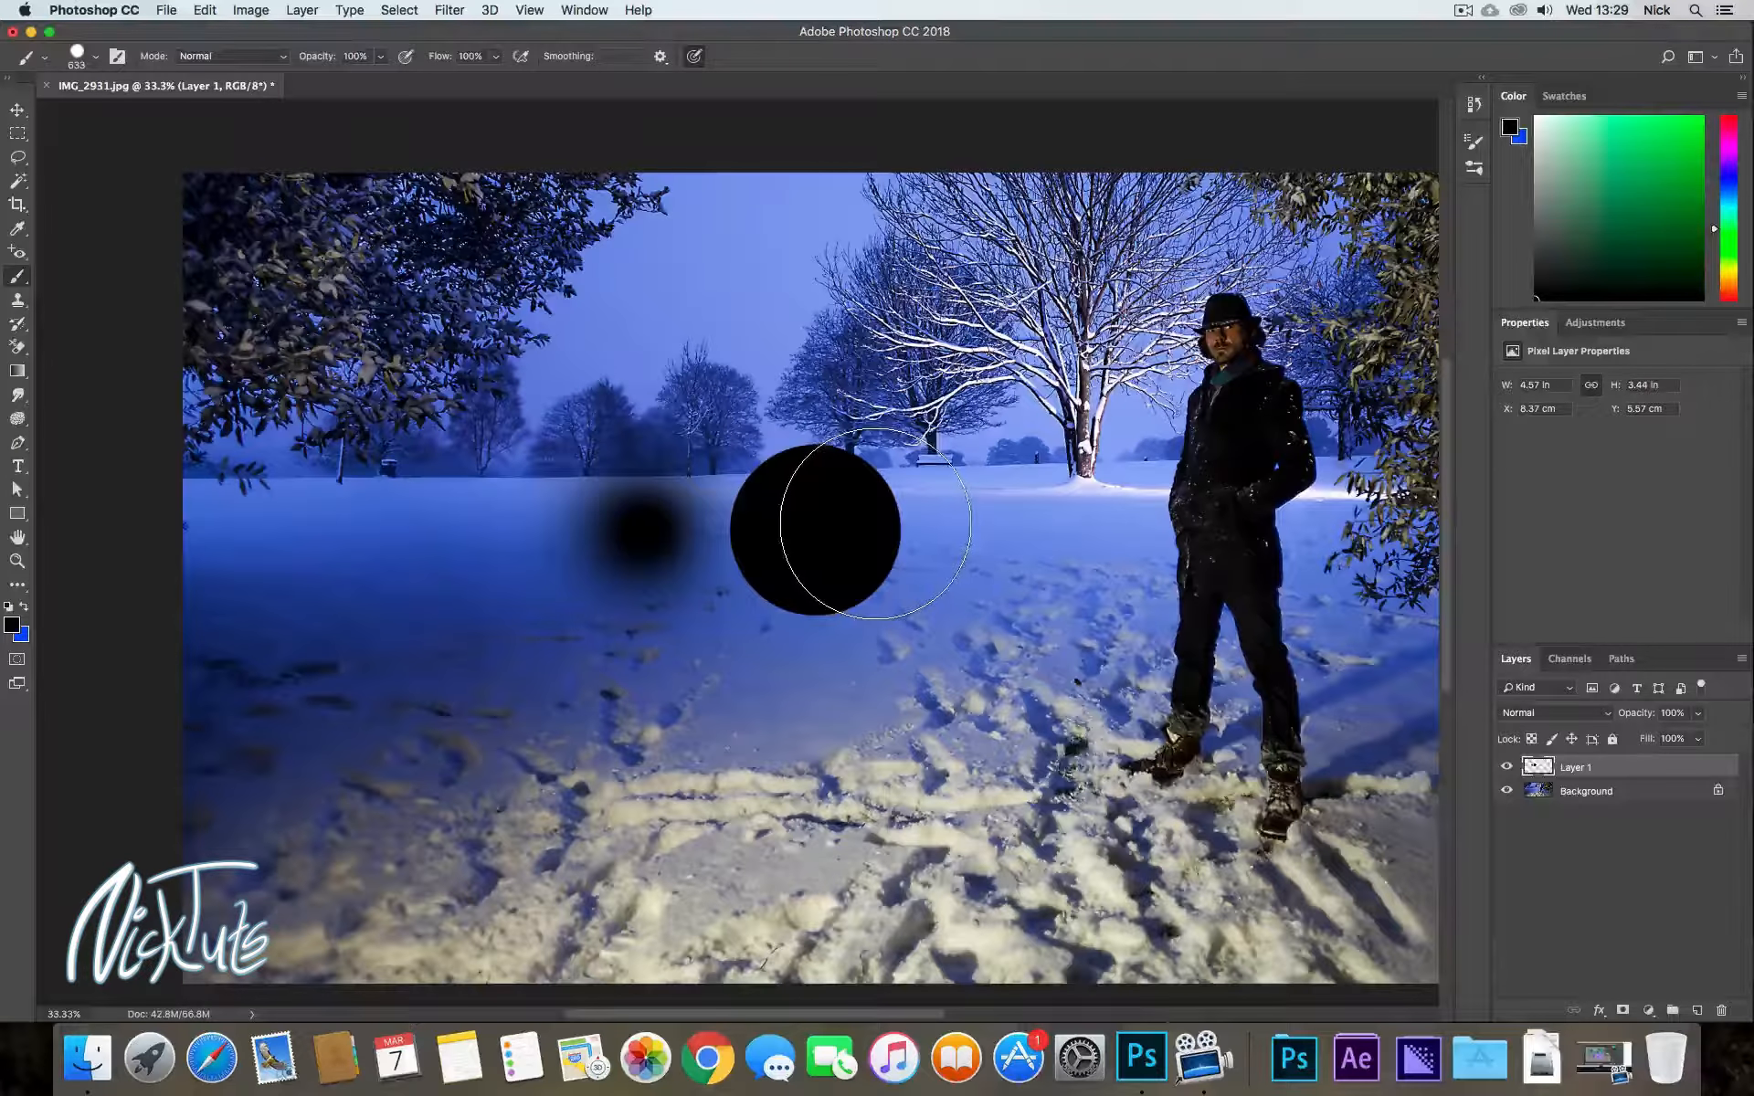
{"action": "key", "text": "super+z"}
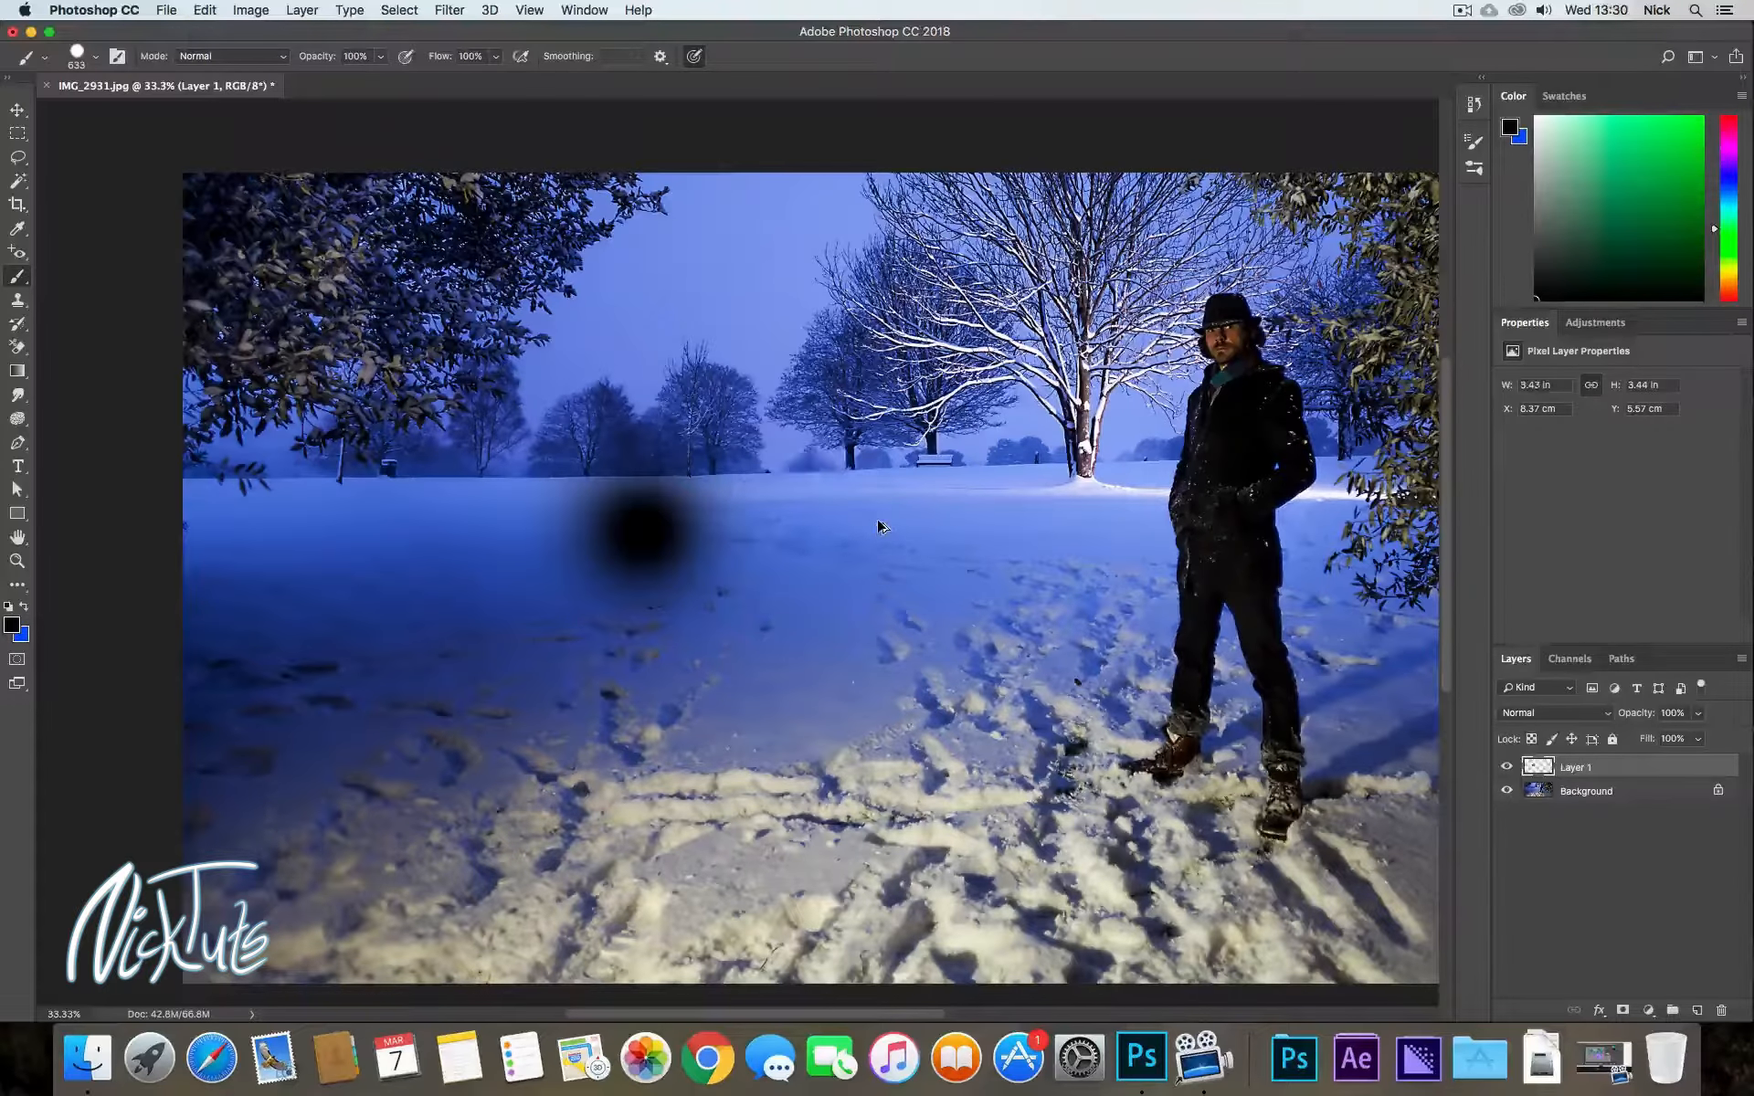
{"action": "key", "text": "alt+super+z"}
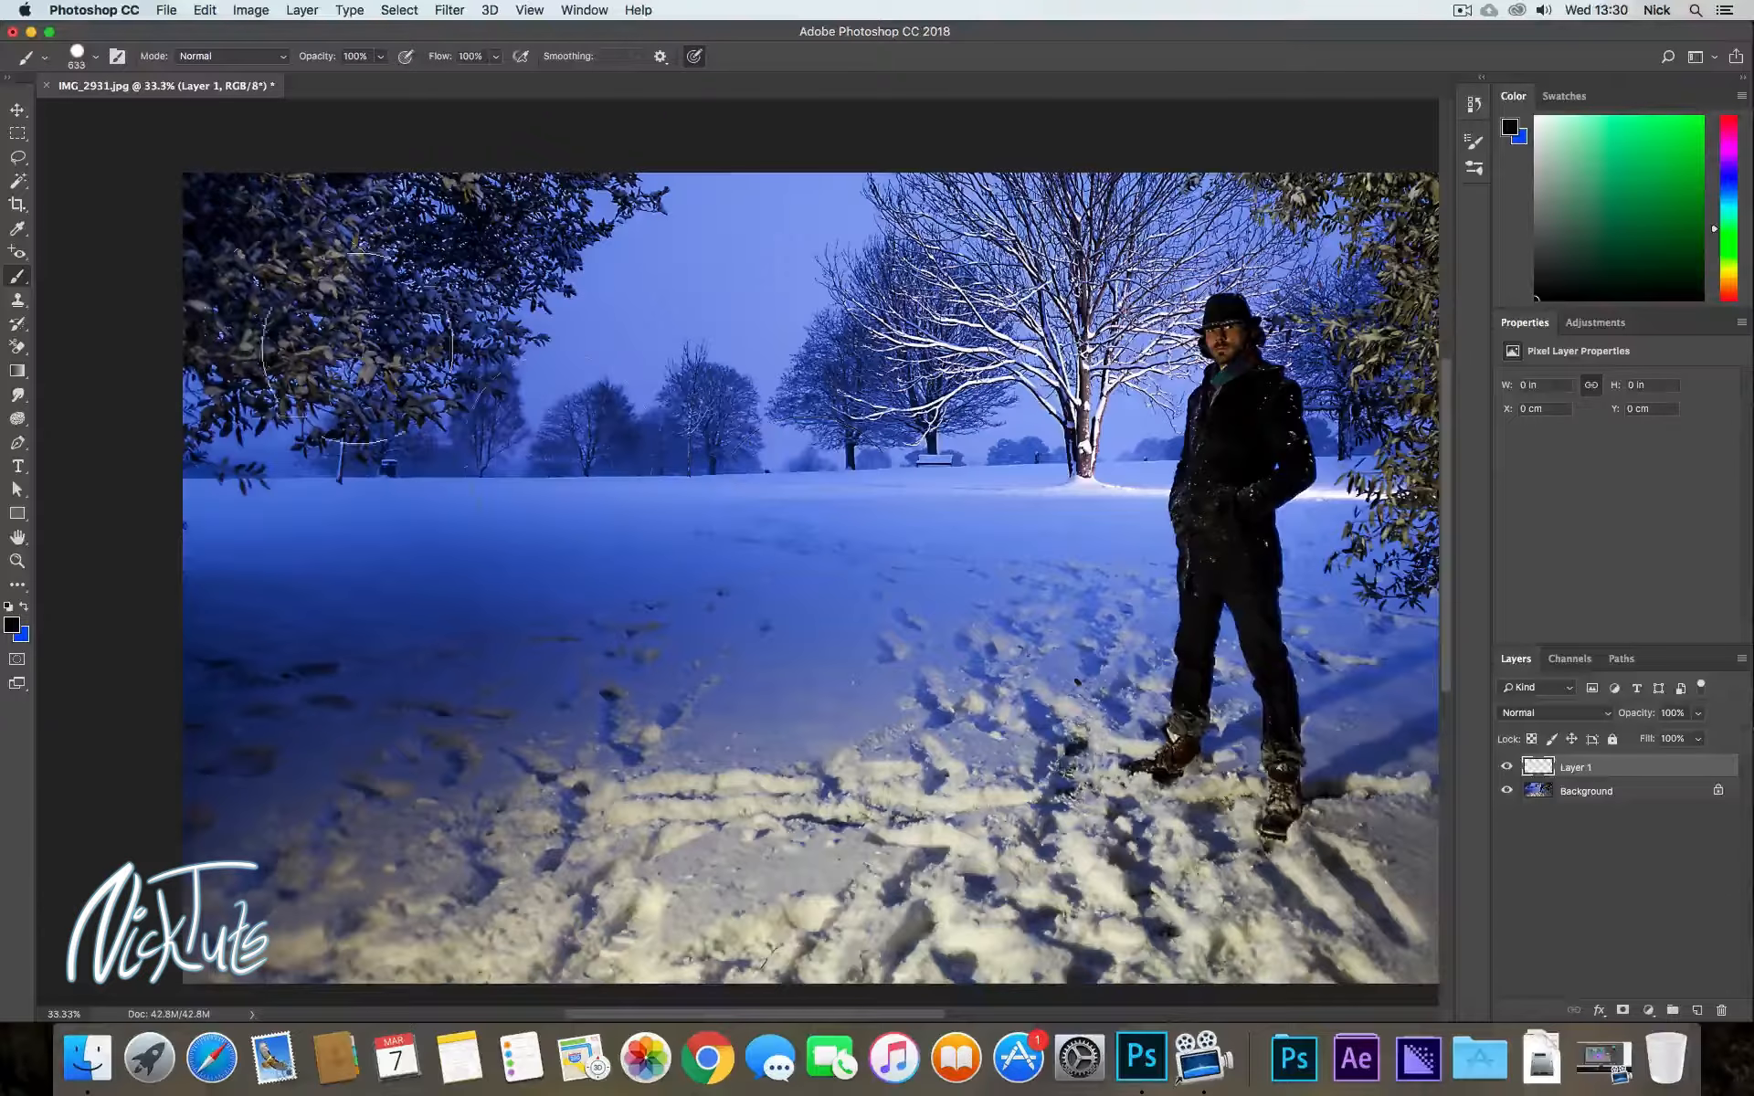
Take the Clone Stamp tool and reduce its brush to about 39 px for detail work around the tree and bench
{"action": "left_click", "coordinate": [18, 302]}
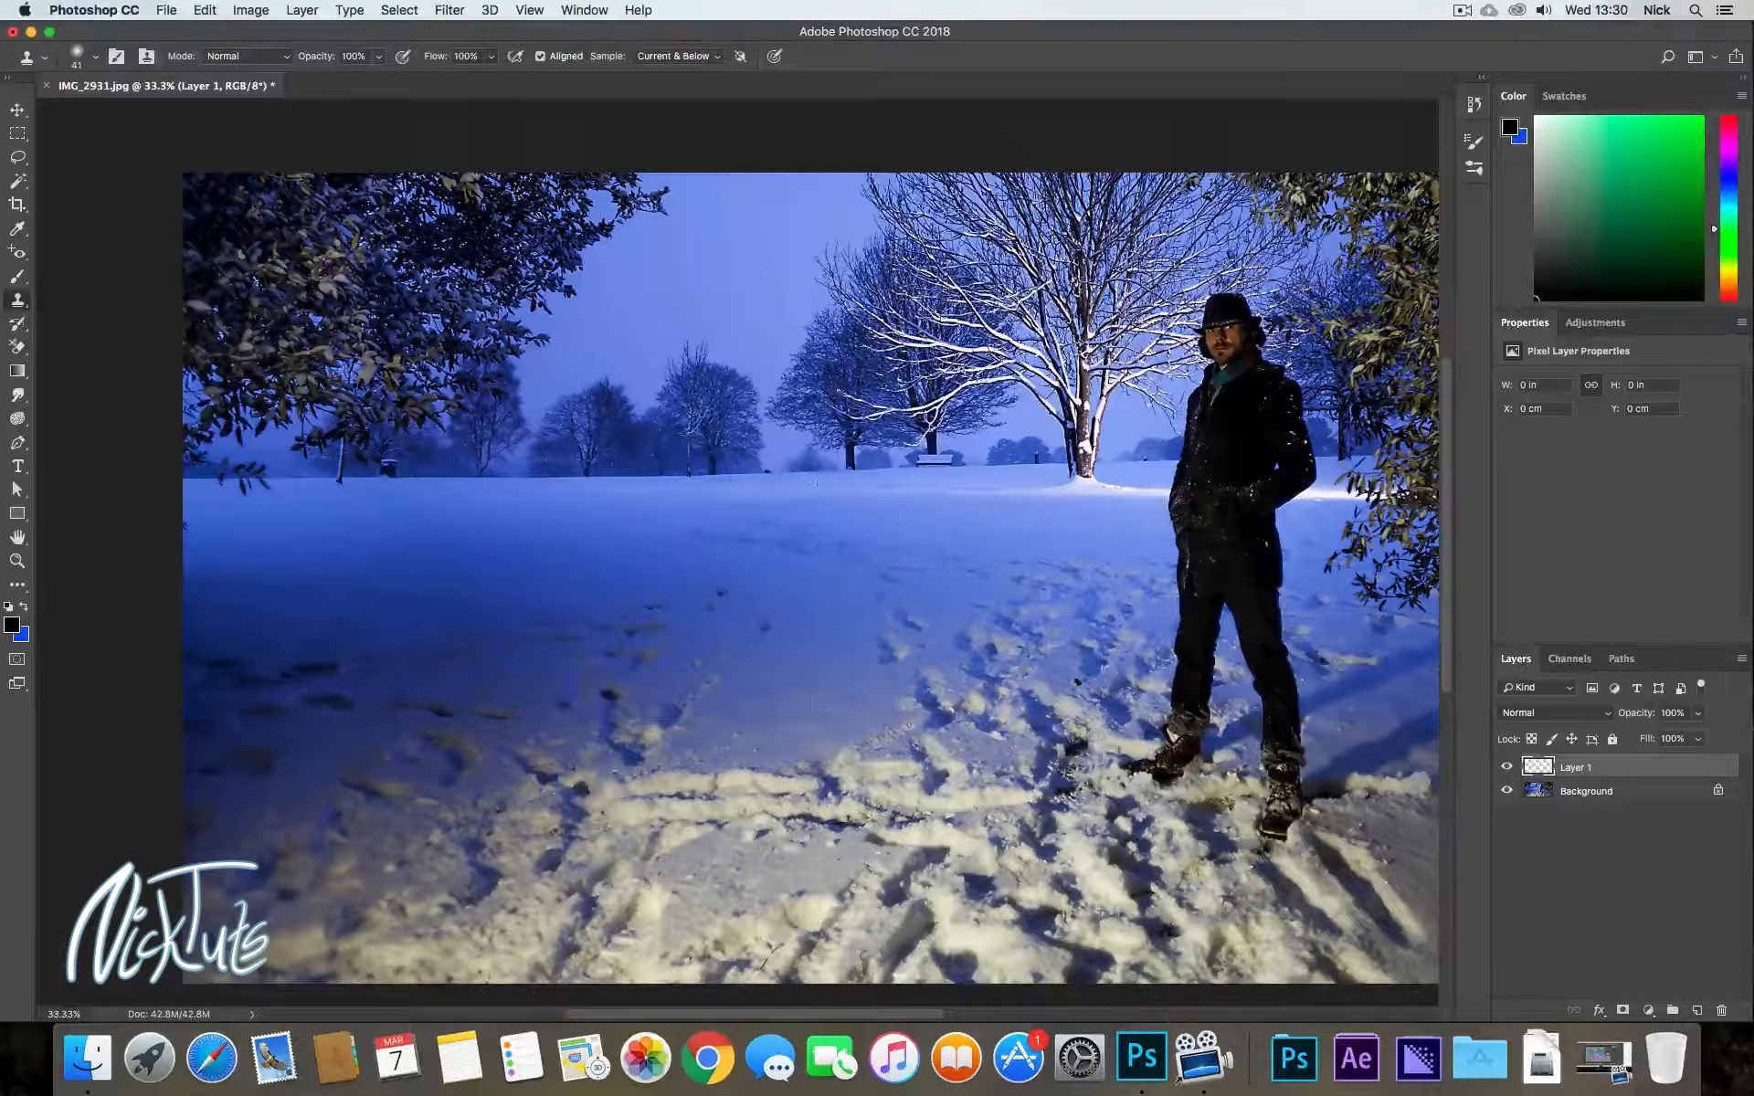
{"action": "left_click_drag", "start_coordinate": [806, 527], "coordinate": [848, 540]}
{"action": "key", "text": "z"}
{"action": "left_click_drag", "start_coordinate": [941, 454], "coordinate": [945, 446]}
{"action": "scroll", "coordinate": [914, 476], "scroll_direction": "up", "scroll_amount": 4}
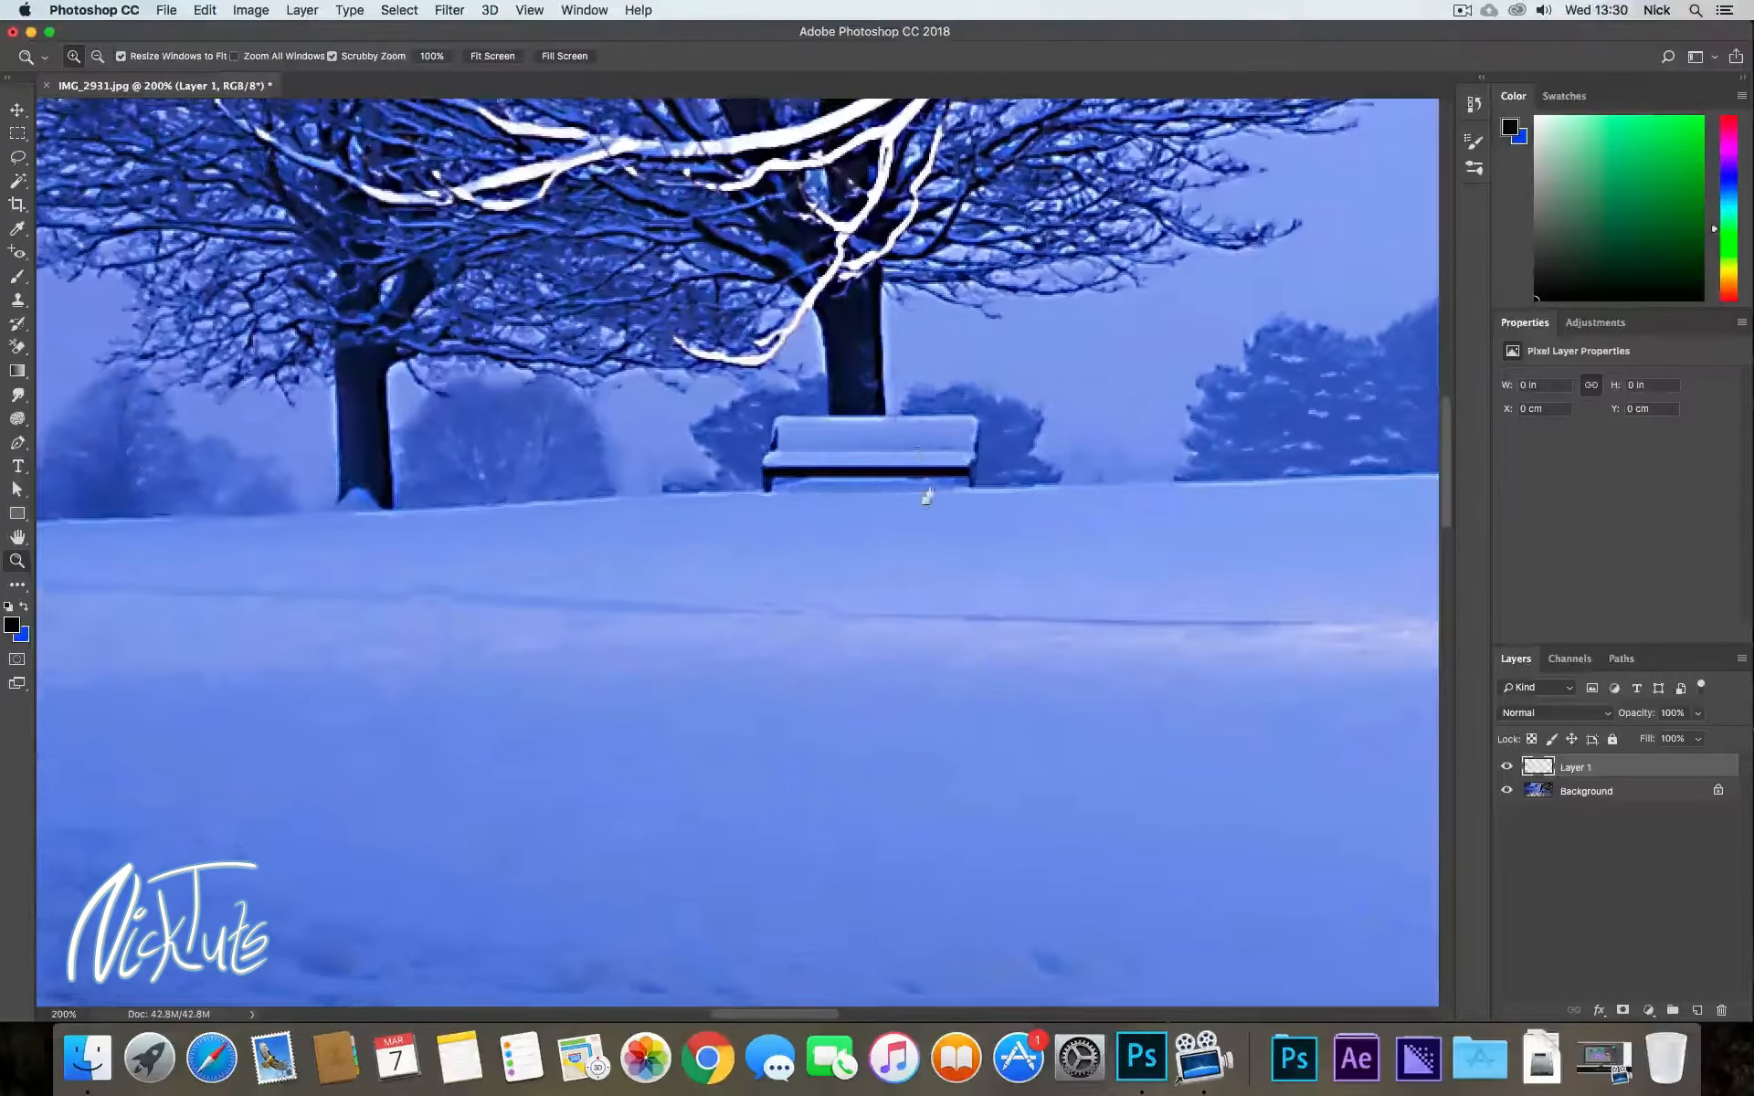
{"action": "left_click", "coordinate": [900, 522]}
{"action": "scroll", "coordinate": [913, 484], "scroll_direction": "right", "scroll_amount": 3}
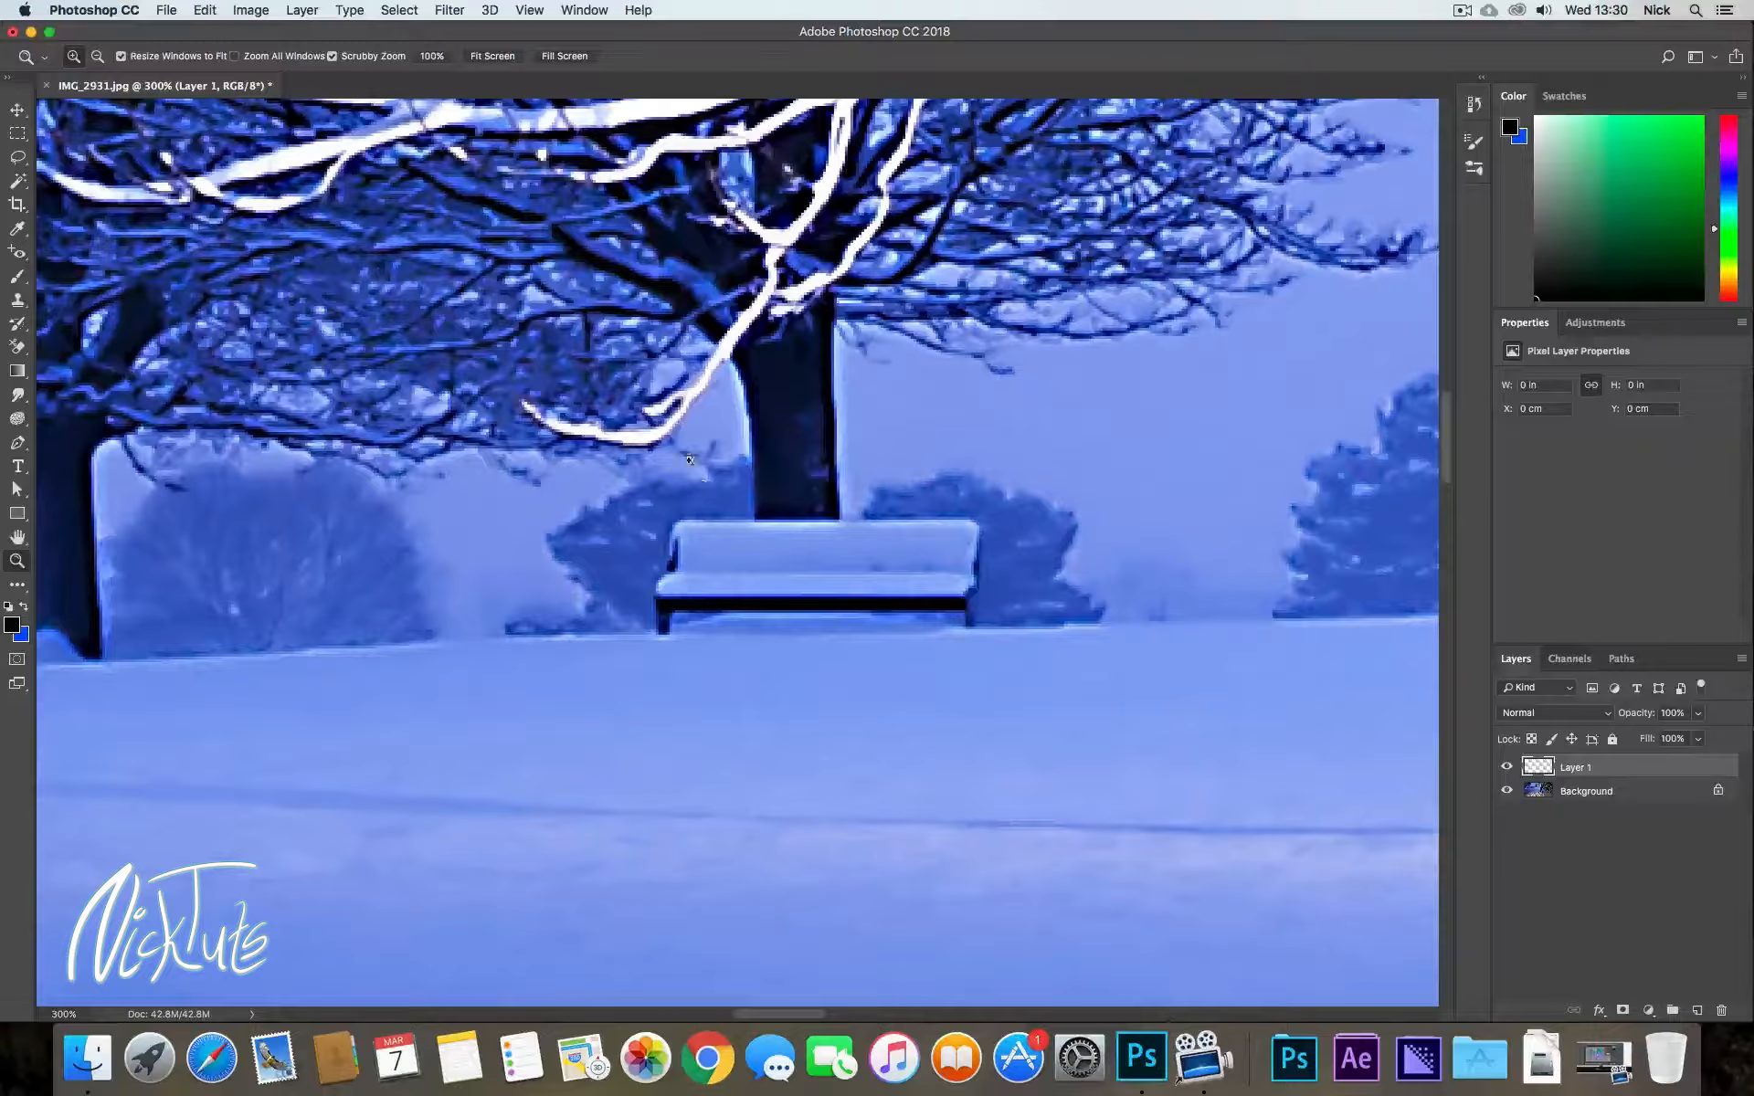
{"action": "key", "text": "s"}
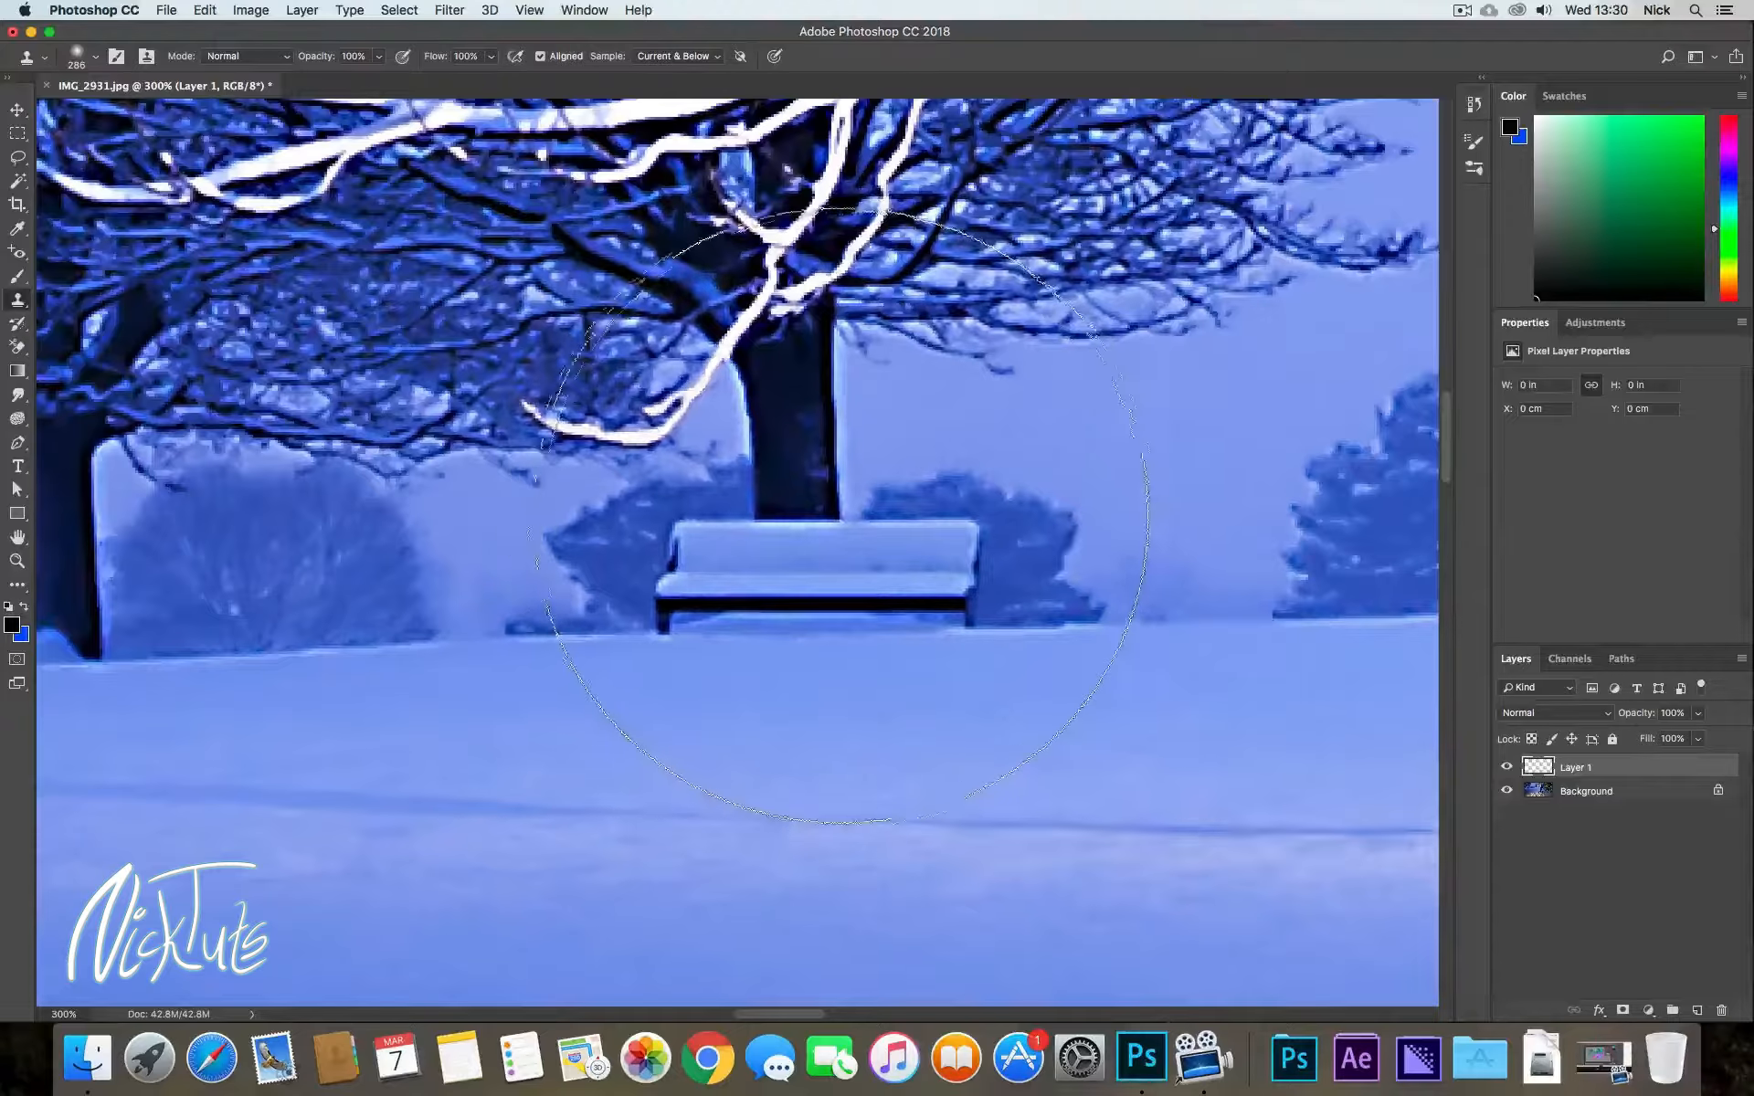
{"action": "left_click_drag", "start_coordinate": [859, 522], "coordinate": [520, 473]}
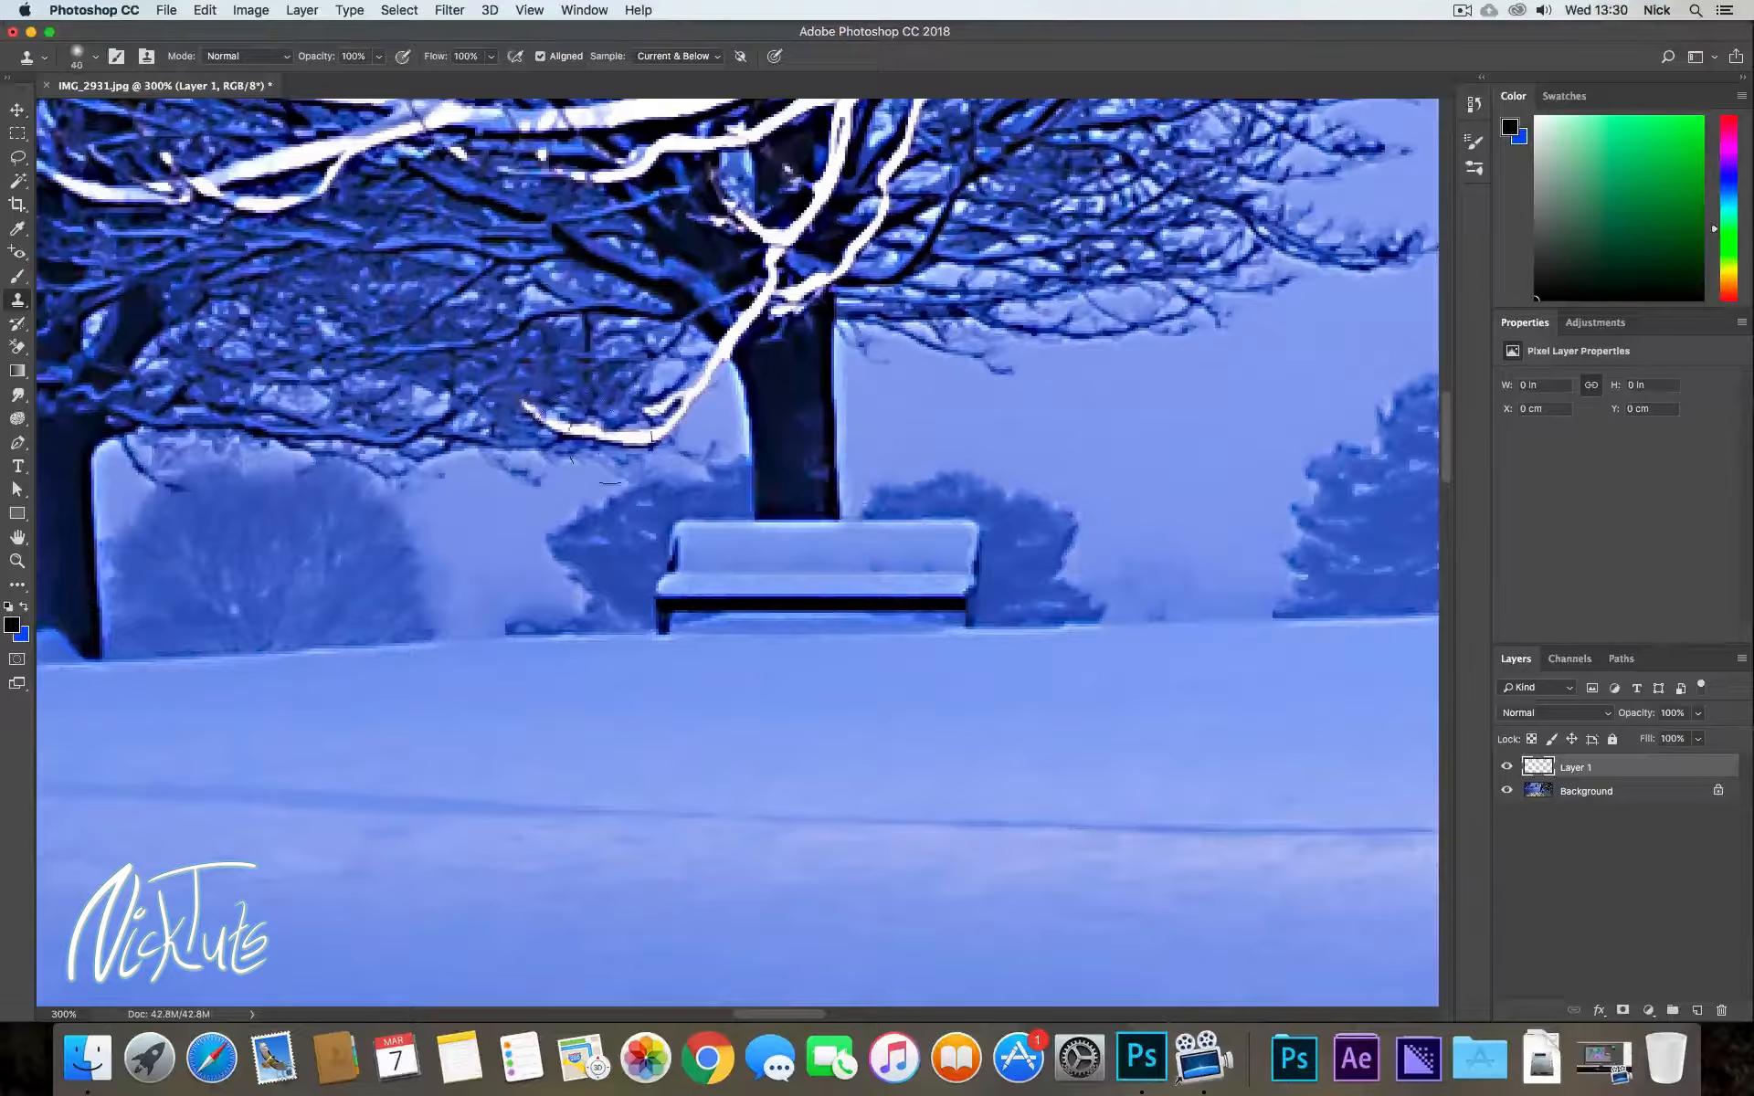
{"action": "left_click_drag", "start_coordinate": [844, 542], "coordinate": [860, 557]}
Set the Clone Stamp to sample Current Layer and reduce its brush size to 24 px
{"action": "left_click", "coordinate": [676, 55]}
{"action": "left_click", "coordinate": [672, 41]}
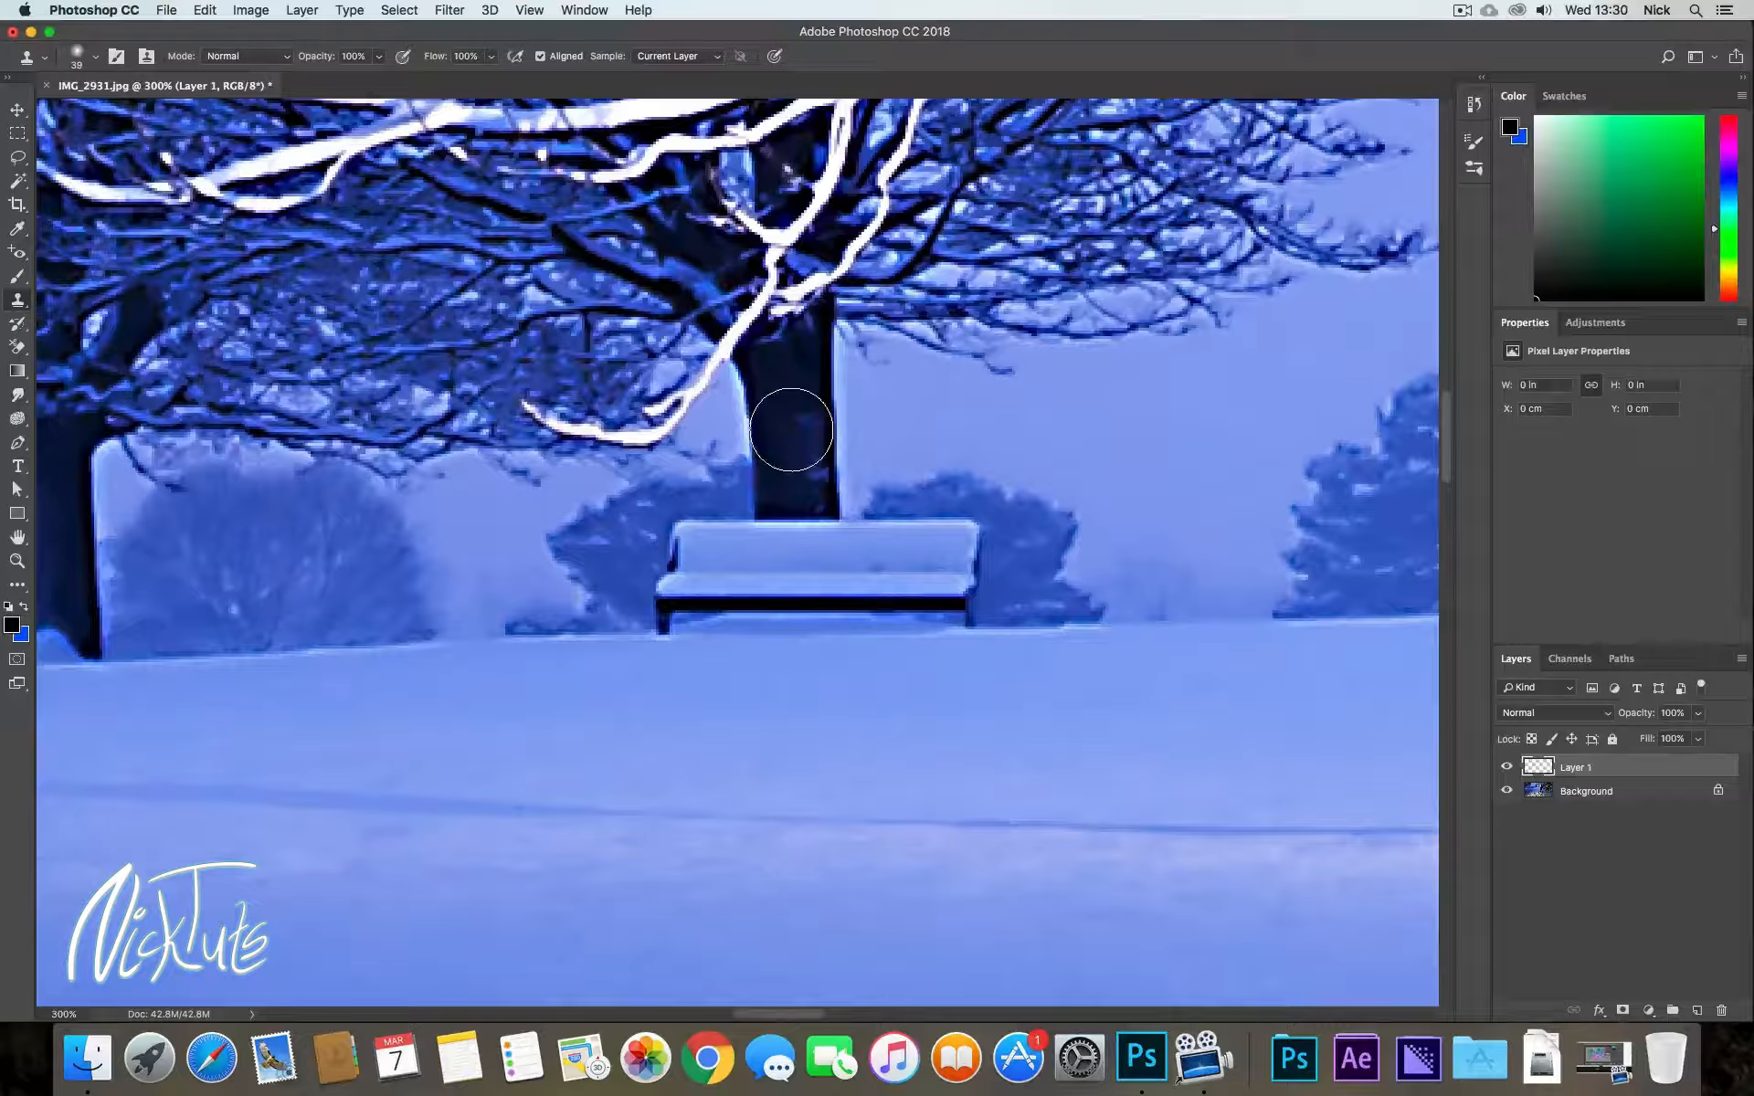
{"action": "left_click_drag", "start_coordinate": [792, 417], "coordinate": [780, 411], "text": "ctrl+alt"}
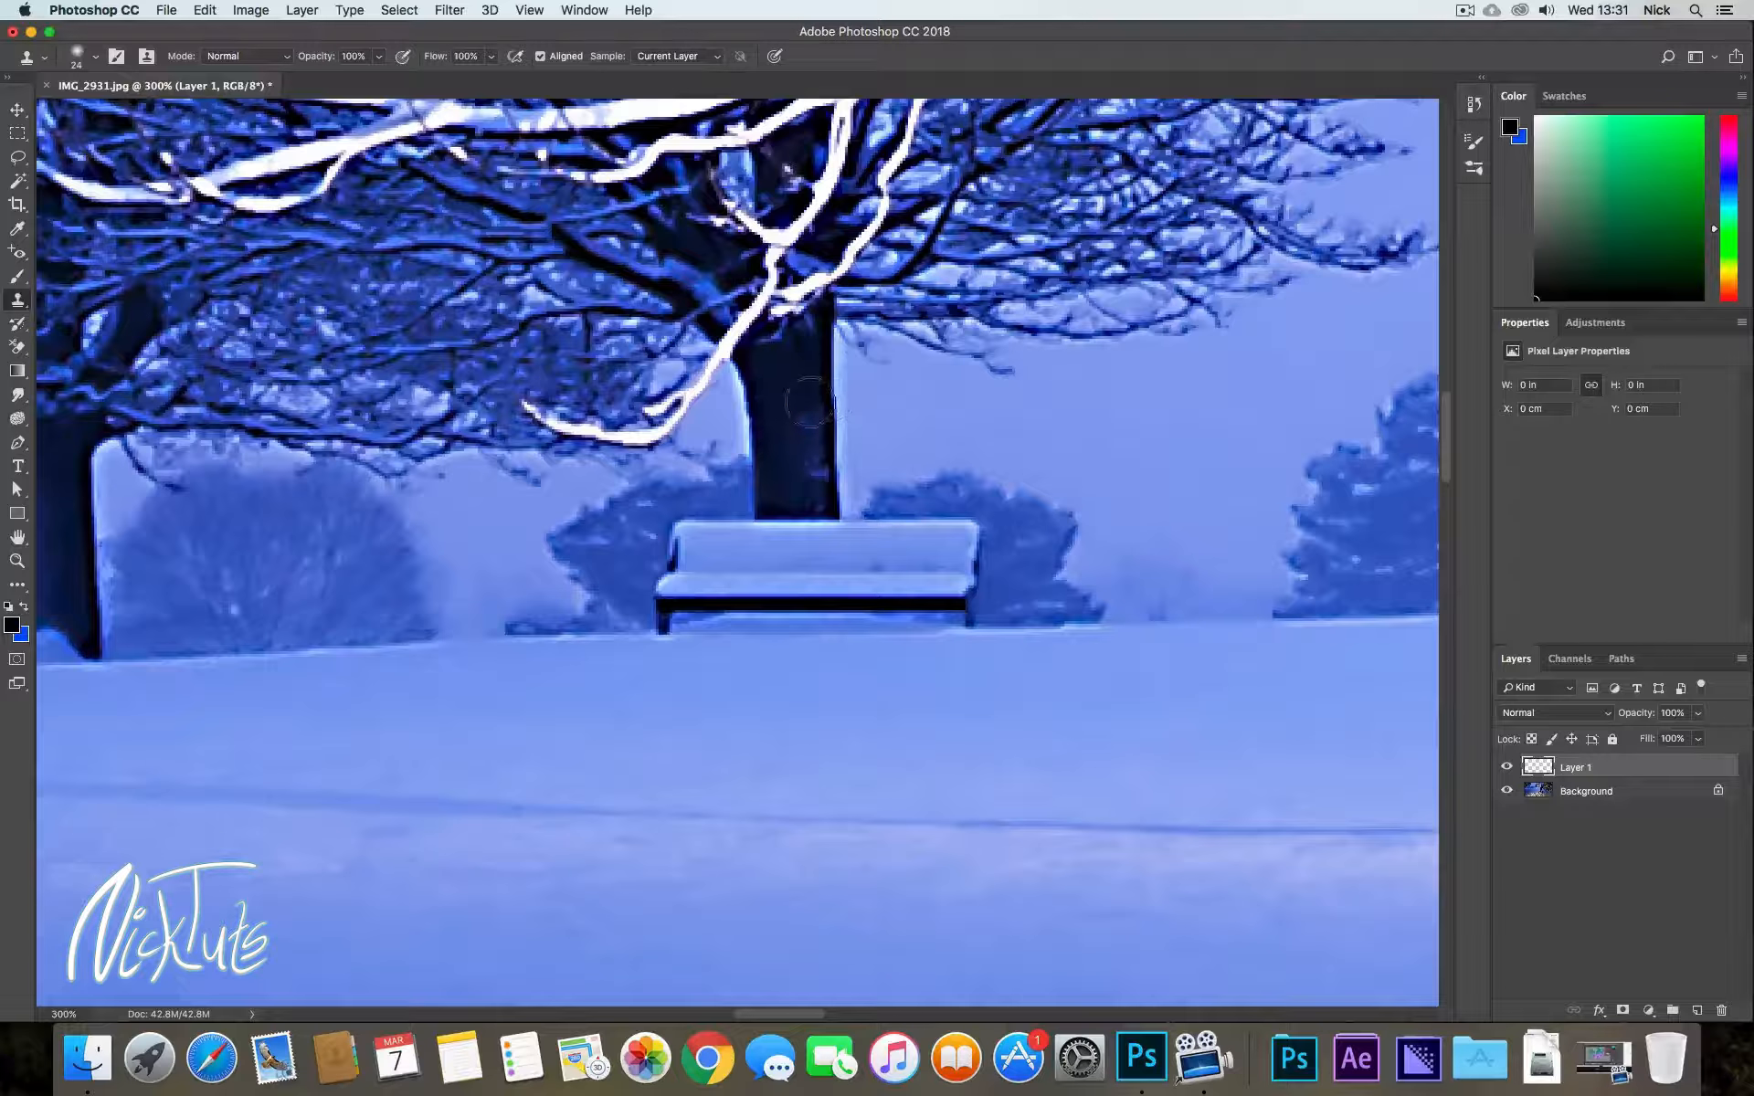
{"action": "left_click", "coordinate": [807, 403], "text": "super"}
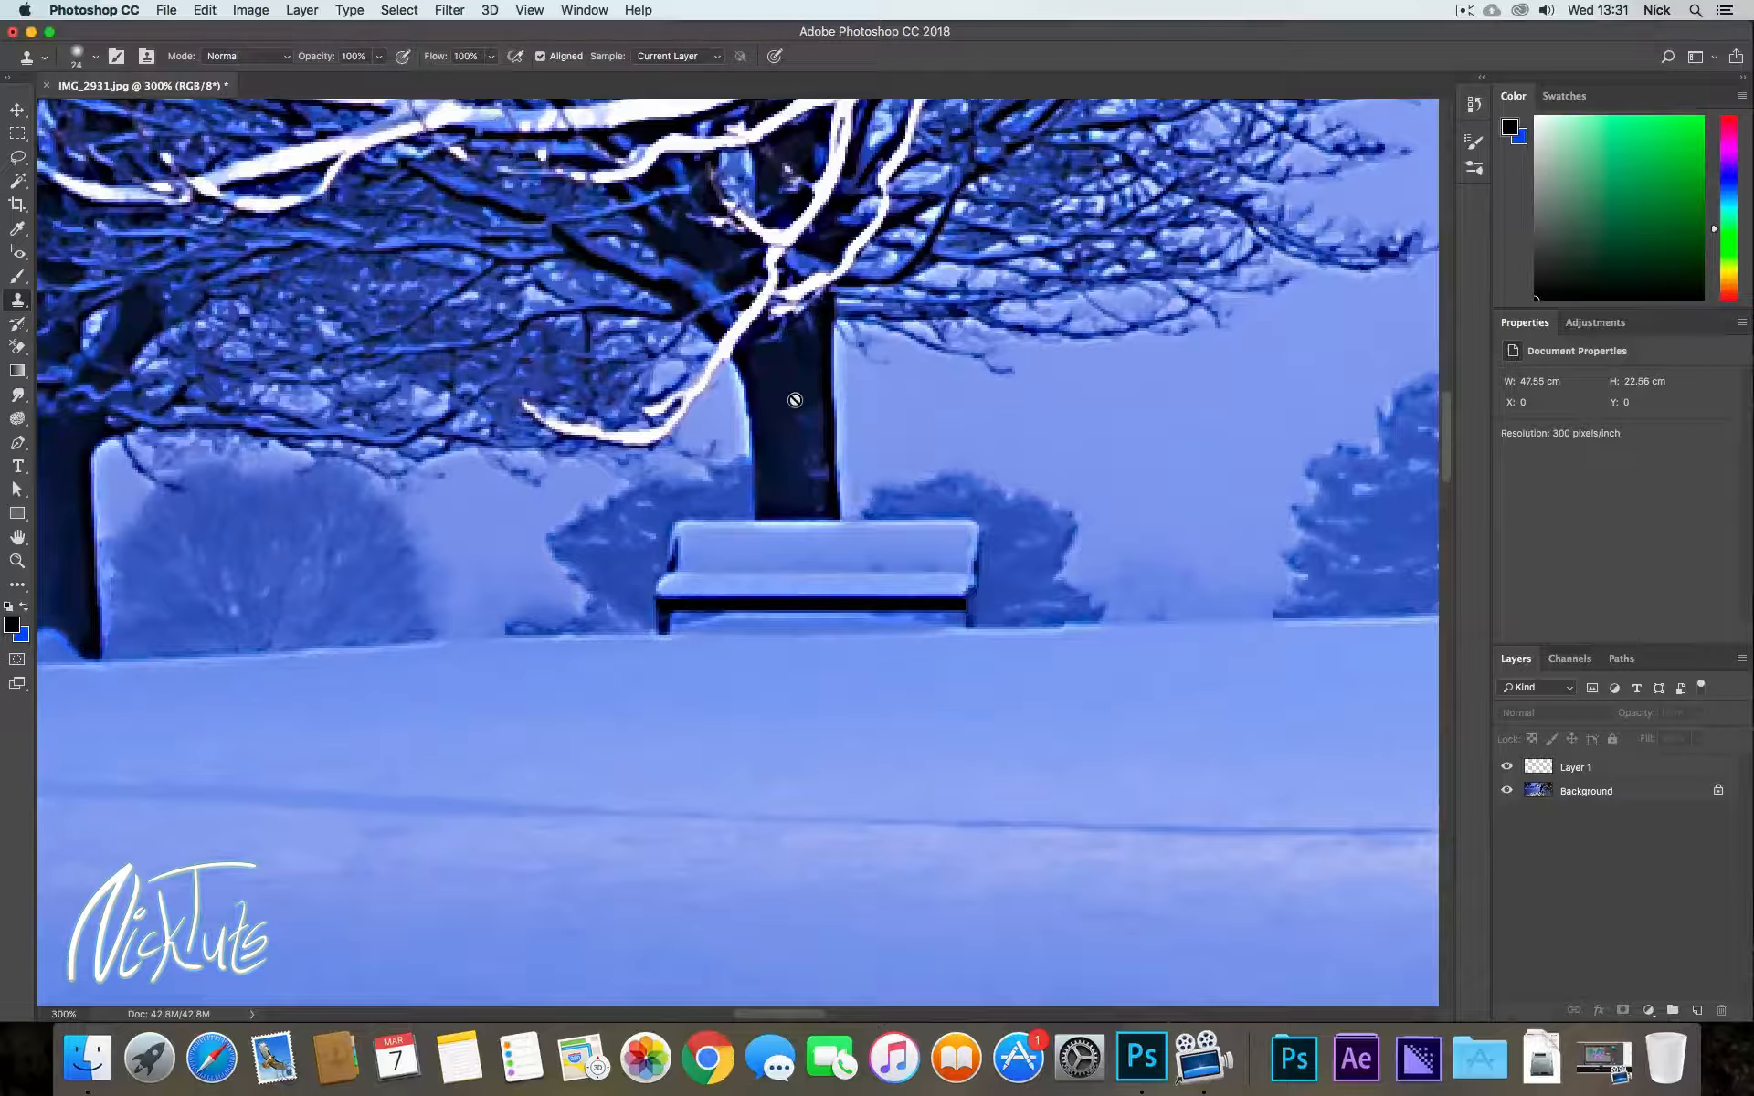
Select Layer 1 again and set the Clone Stamp to sample Current & Below
{"action": "left_click", "coordinate": [1573, 775]}
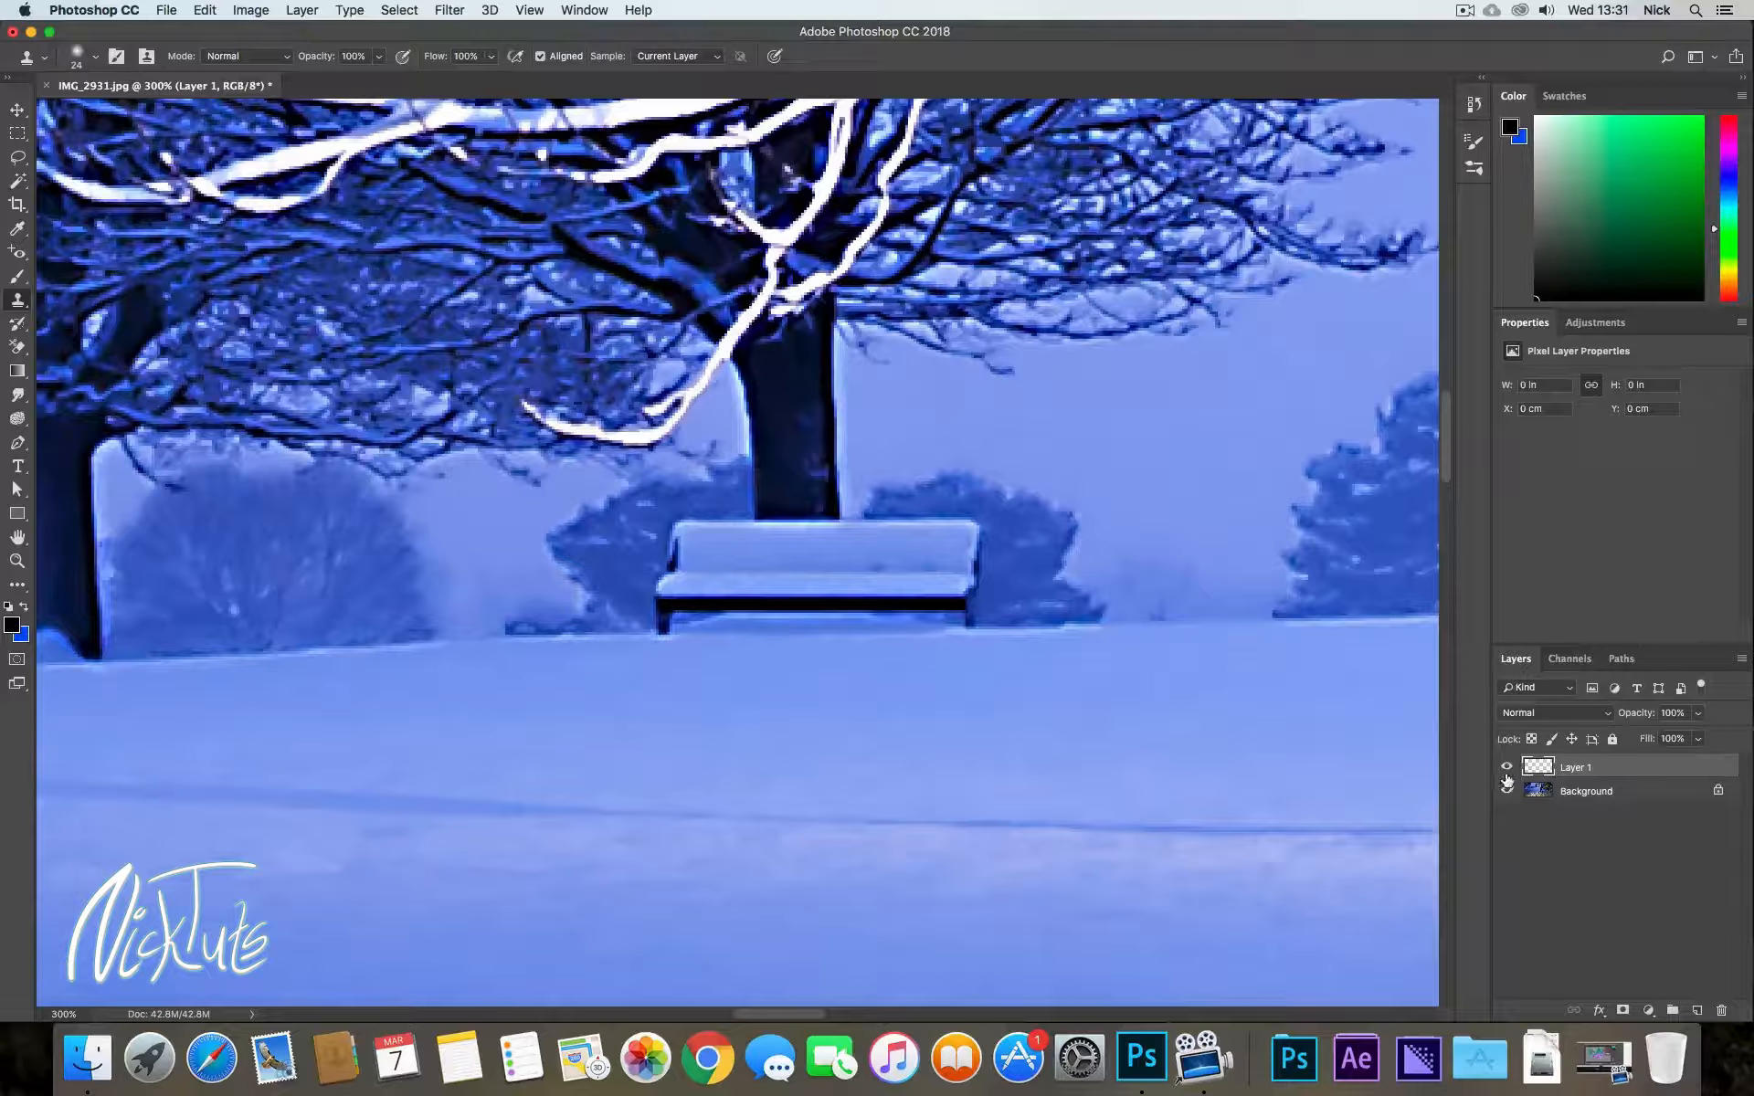
{"action": "left_click", "coordinate": [721, 57]}
{"action": "left_click", "coordinate": [709, 70]}
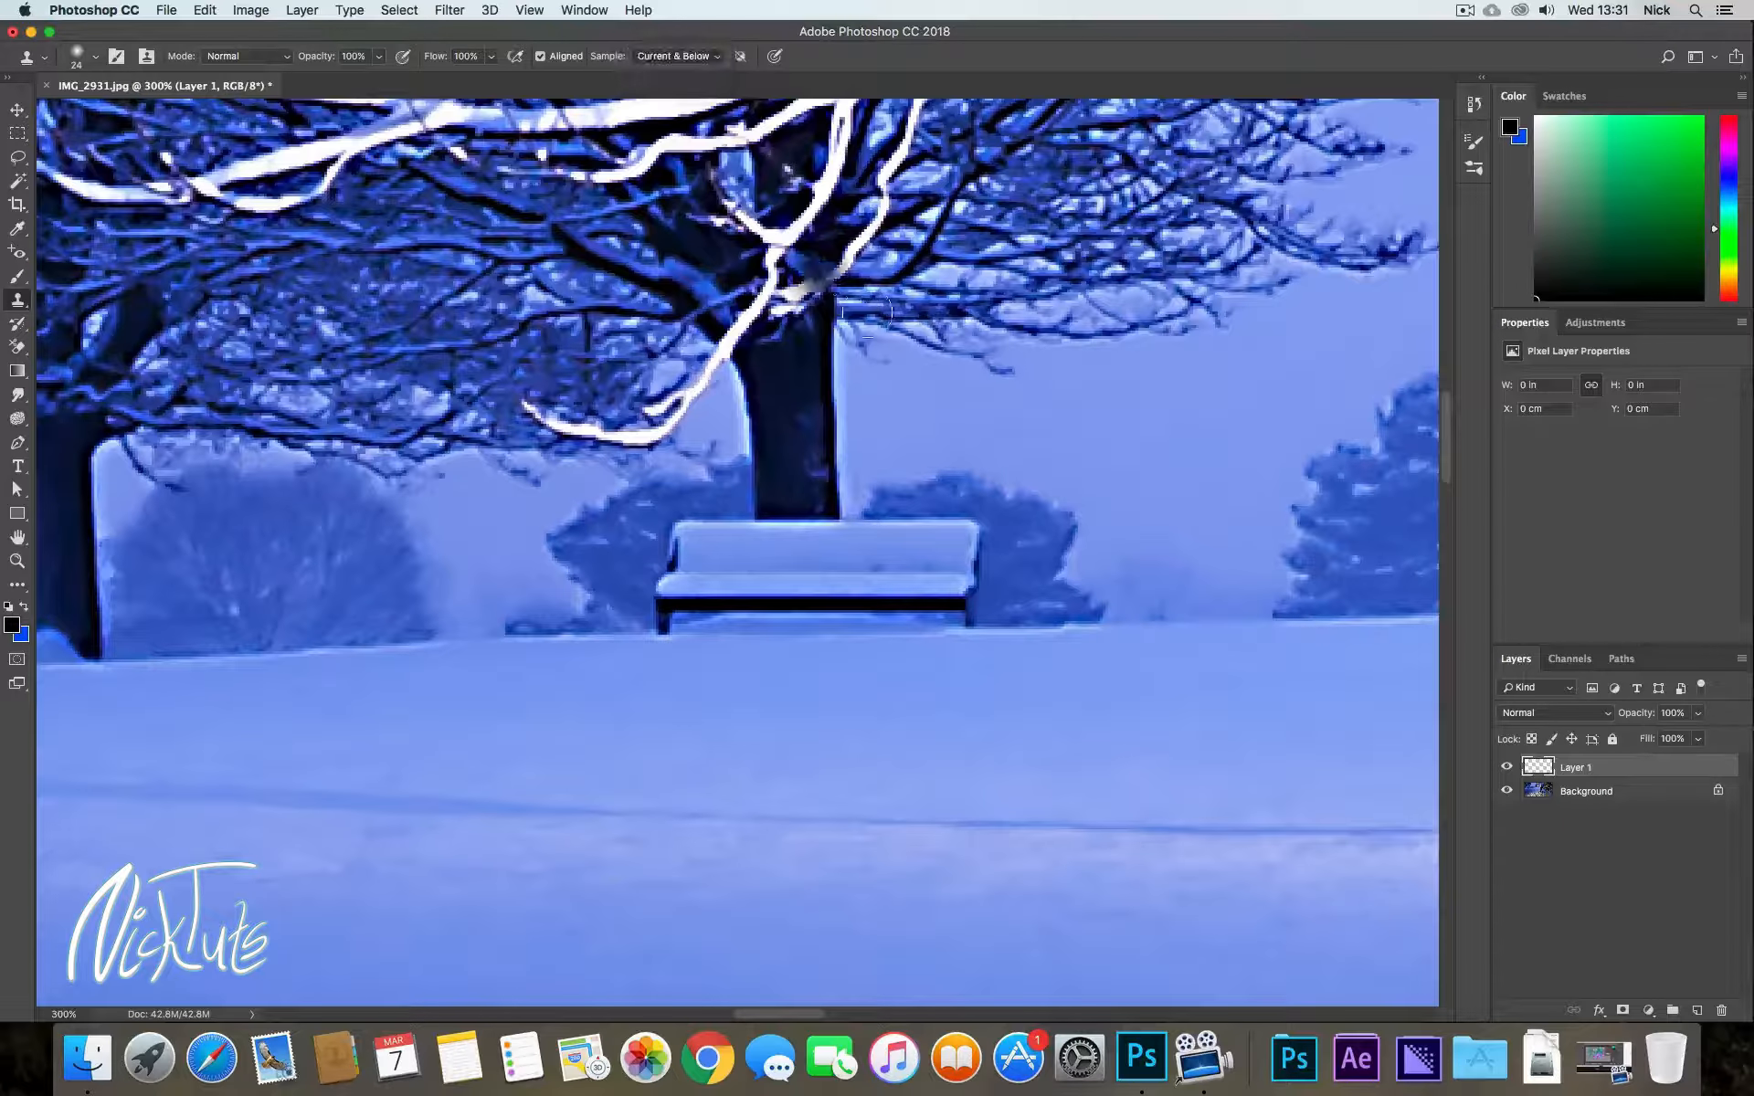
Sample the dark trunk behind the bench and clone a copy of it into the open sky beside the tree
{"action": "left_click", "coordinate": [789, 420], "text": "alt"}
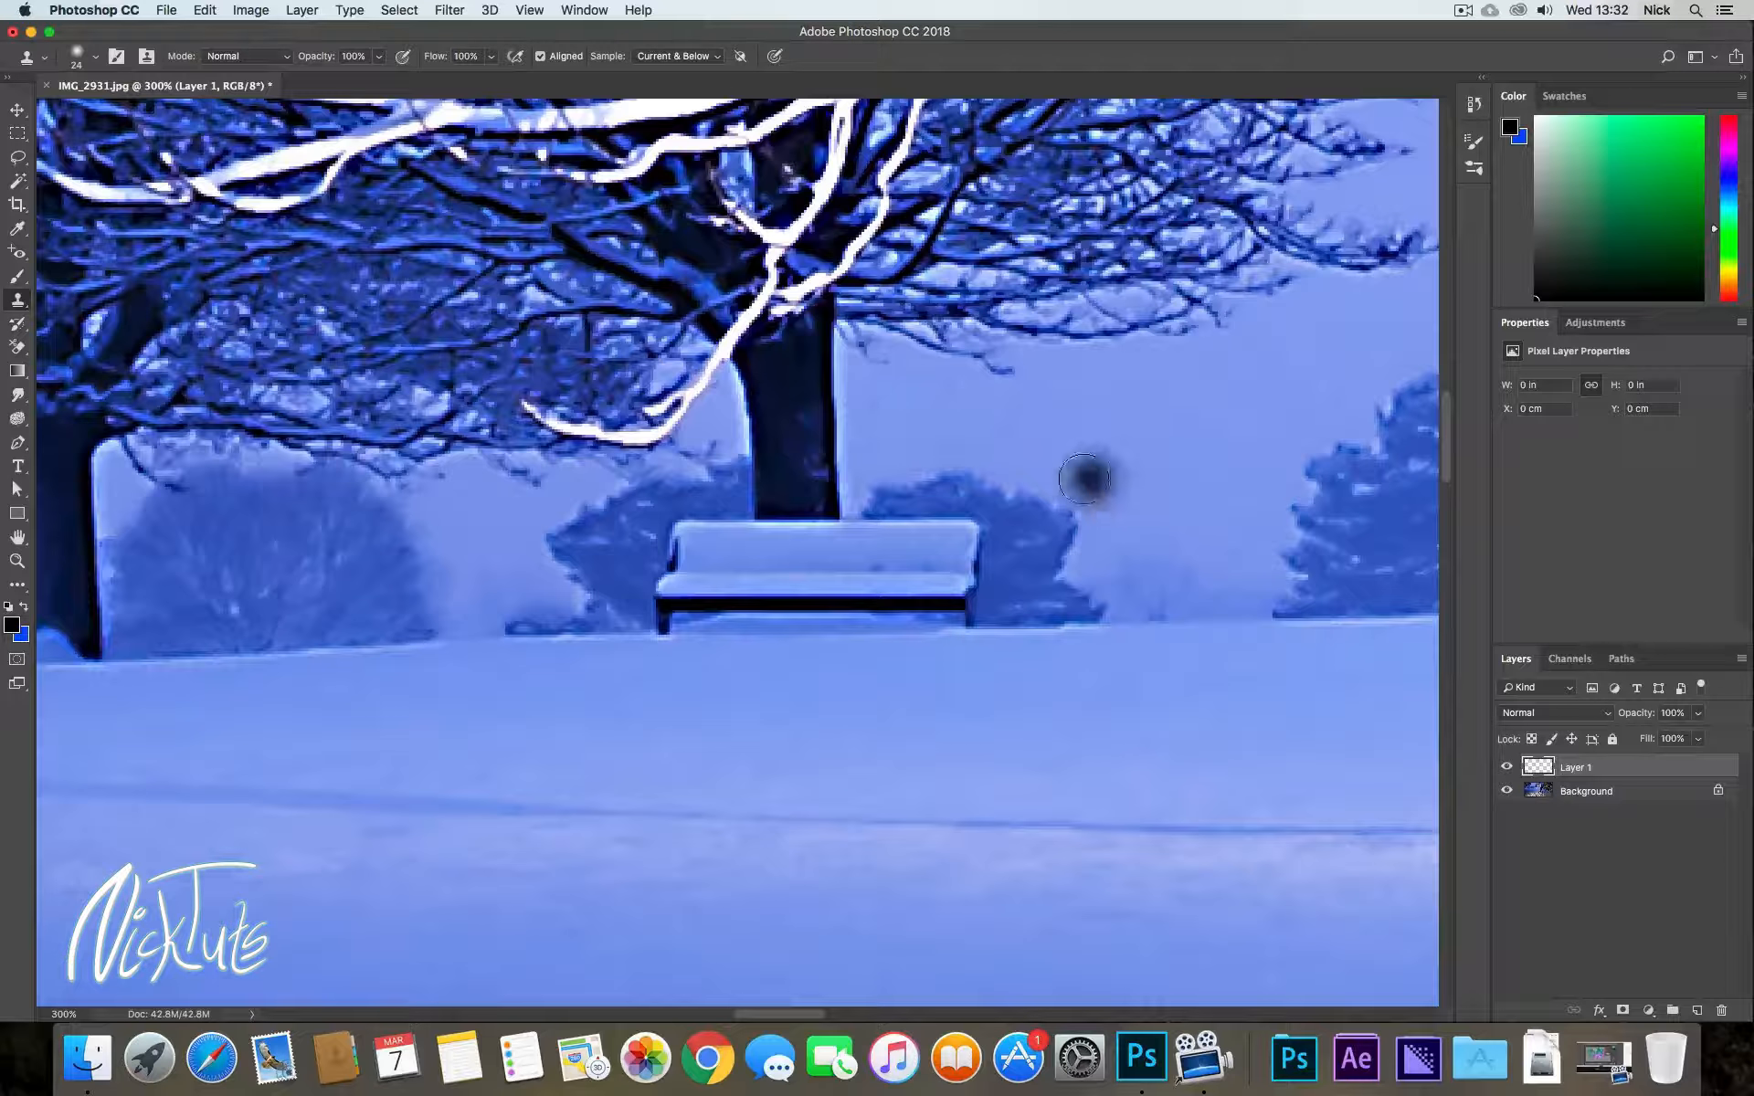
{"action": "mouse_move", "coordinate": [1165, 402]}
{"action": "left_mouse_down"}
{"action": "mouse_move", "coordinate": [1163, 489]}
{"action": "mouse_move", "coordinate": [1133, 495]}
{"action": "mouse_move", "coordinate": [1191, 498]}
{"action": "mouse_move", "coordinate": [1133, 346]}
{"action": "mouse_move", "coordinate": [1190, 304]}
{"action": "left_mouse_up"}
{"action": "left_click", "coordinate": [1259, 498]}
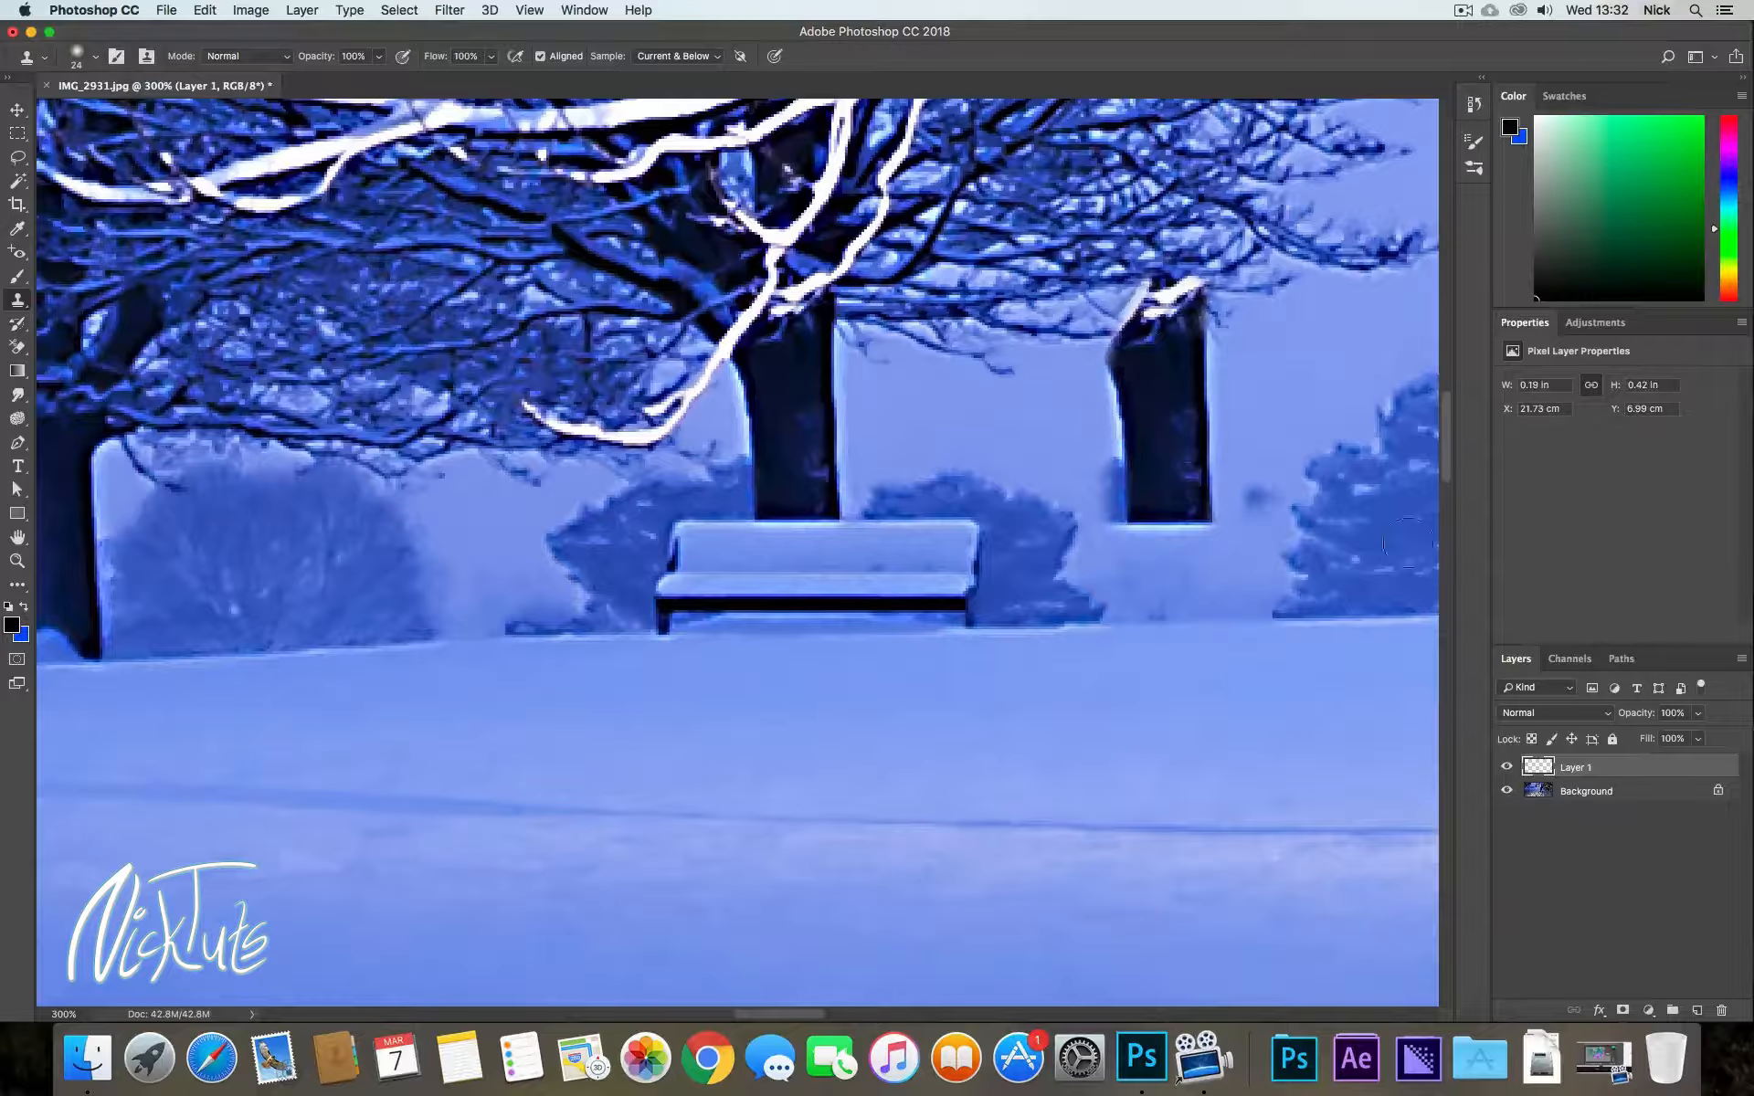
Toggle Layer 1's visibility repeatedly to compare the image with and without the cloned trunk
{"action": "left_click", "coordinate": [1507, 767]}
{"action": "left_click", "coordinate": [1506, 766]}
{"action": "left_click", "coordinate": [1507, 768]}
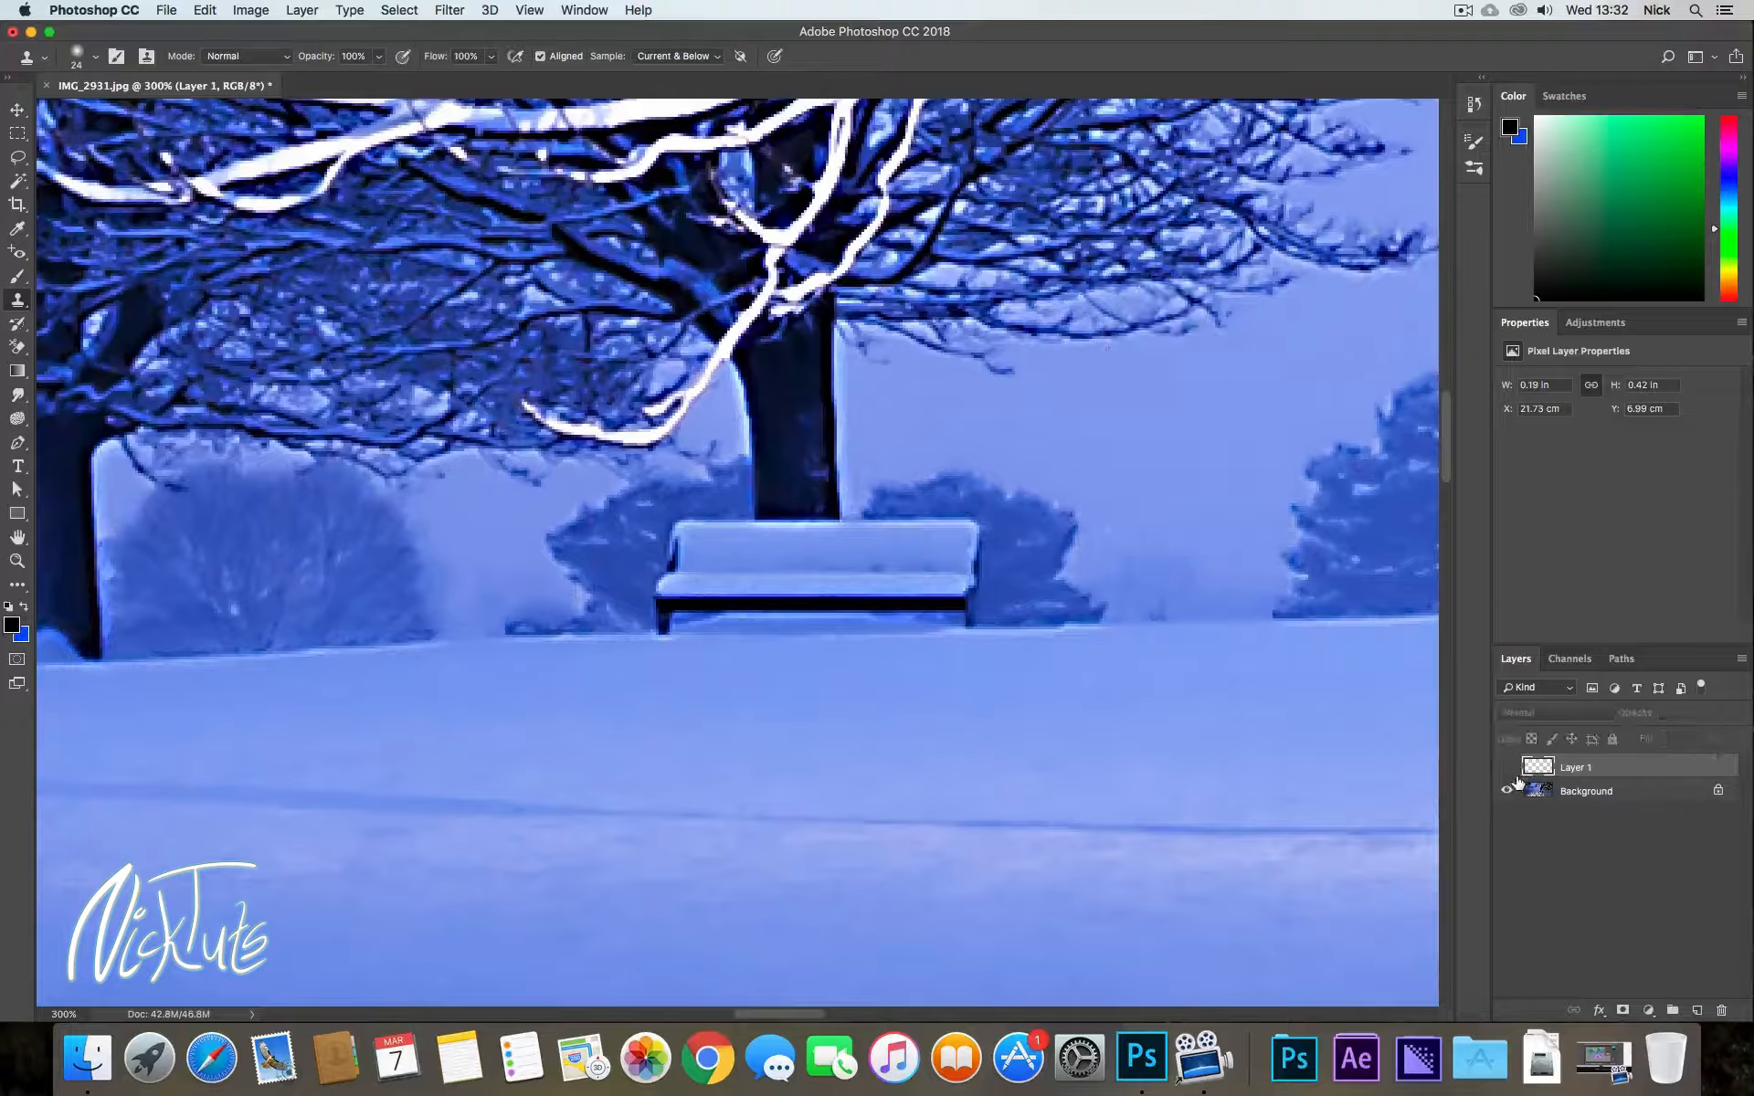
{"action": "left_click", "coordinate": [1508, 767]}
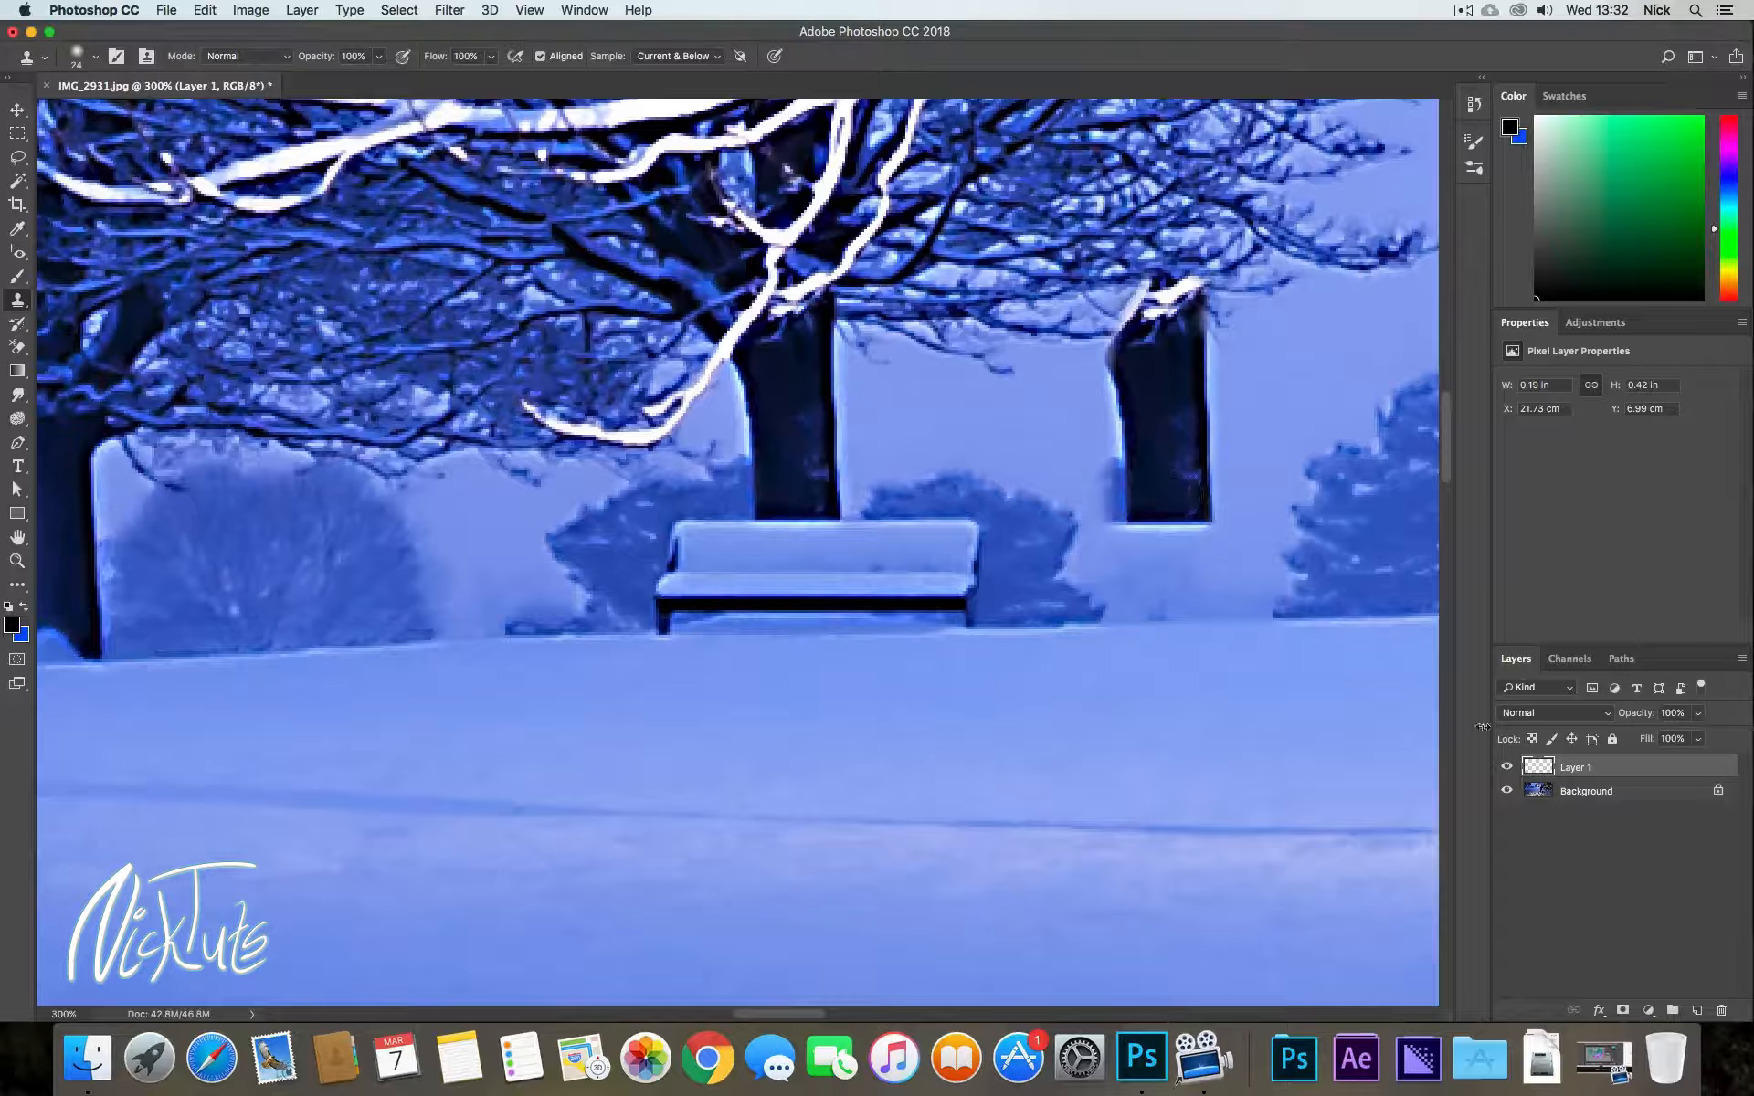
{"action": "left_click", "coordinate": [1507, 769]}
{"action": "left_click", "coordinate": [1507, 769]}
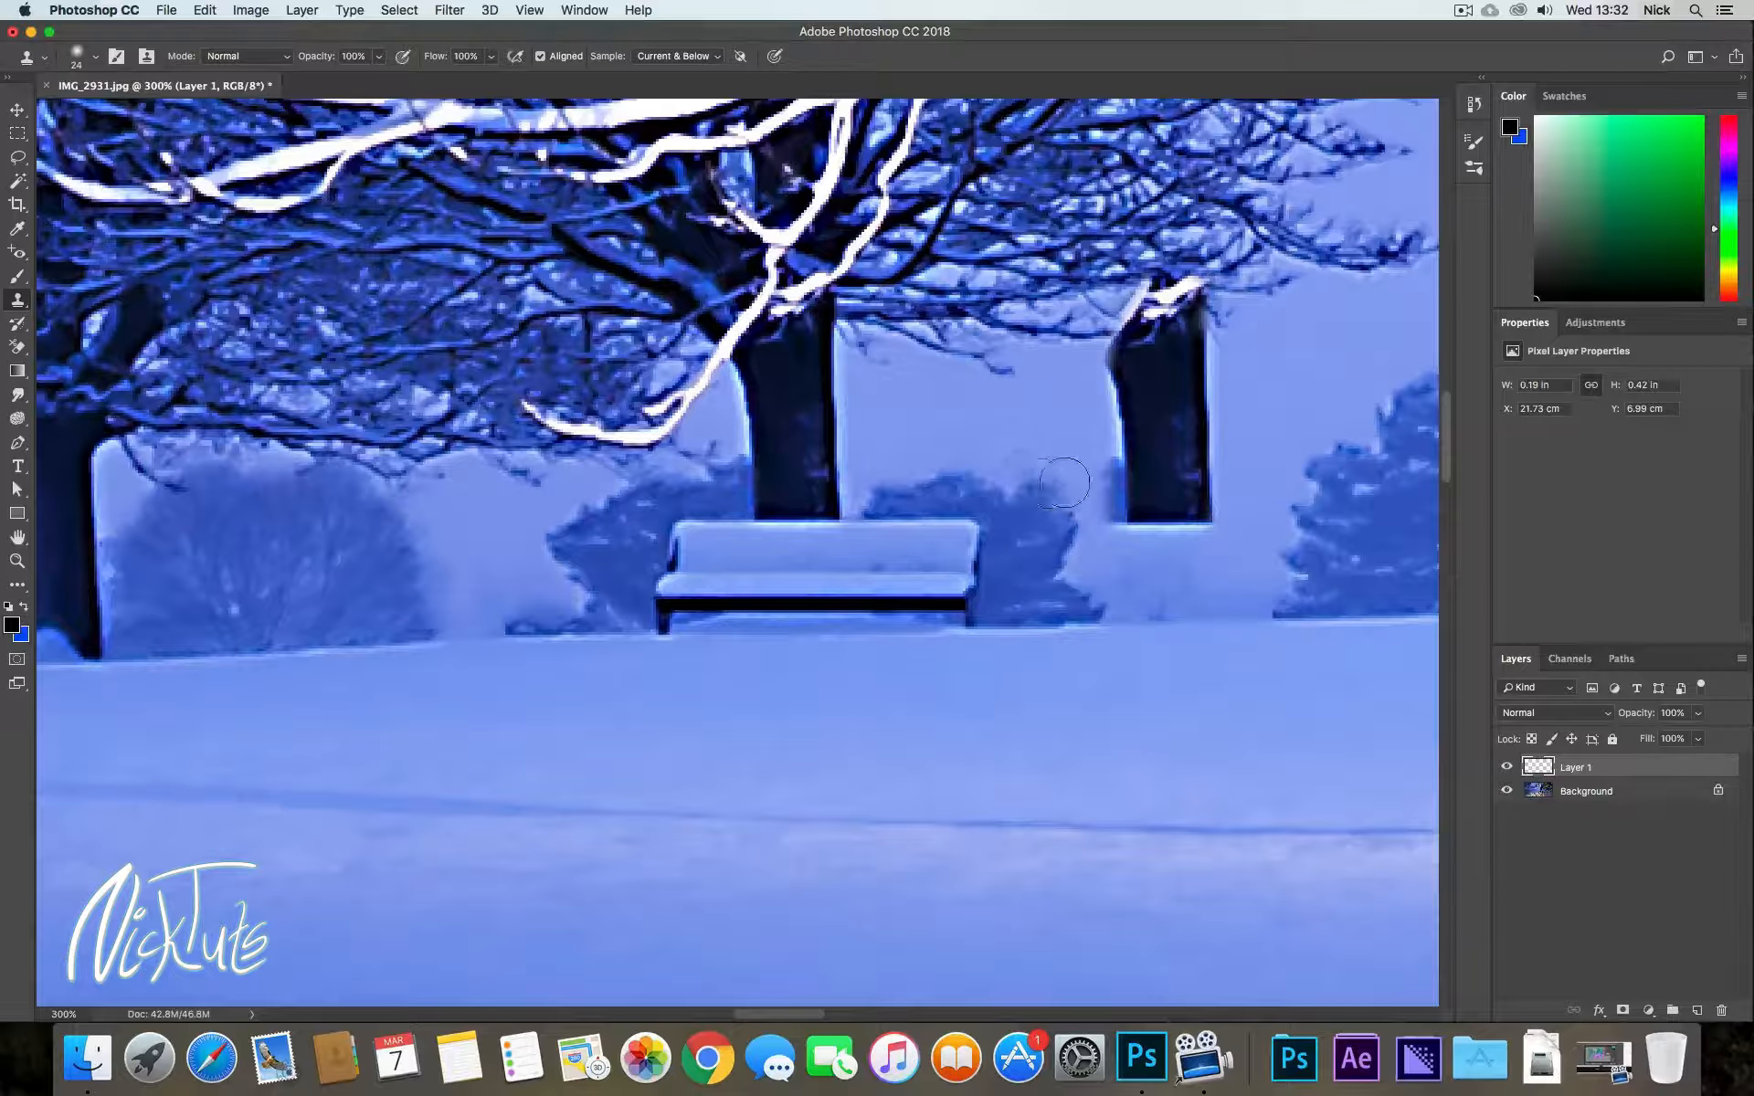
Move the cloned trunk on Layer 1 slightly down toward the bench, and undo the move and the cloning
{"action": "key", "text": "v"}
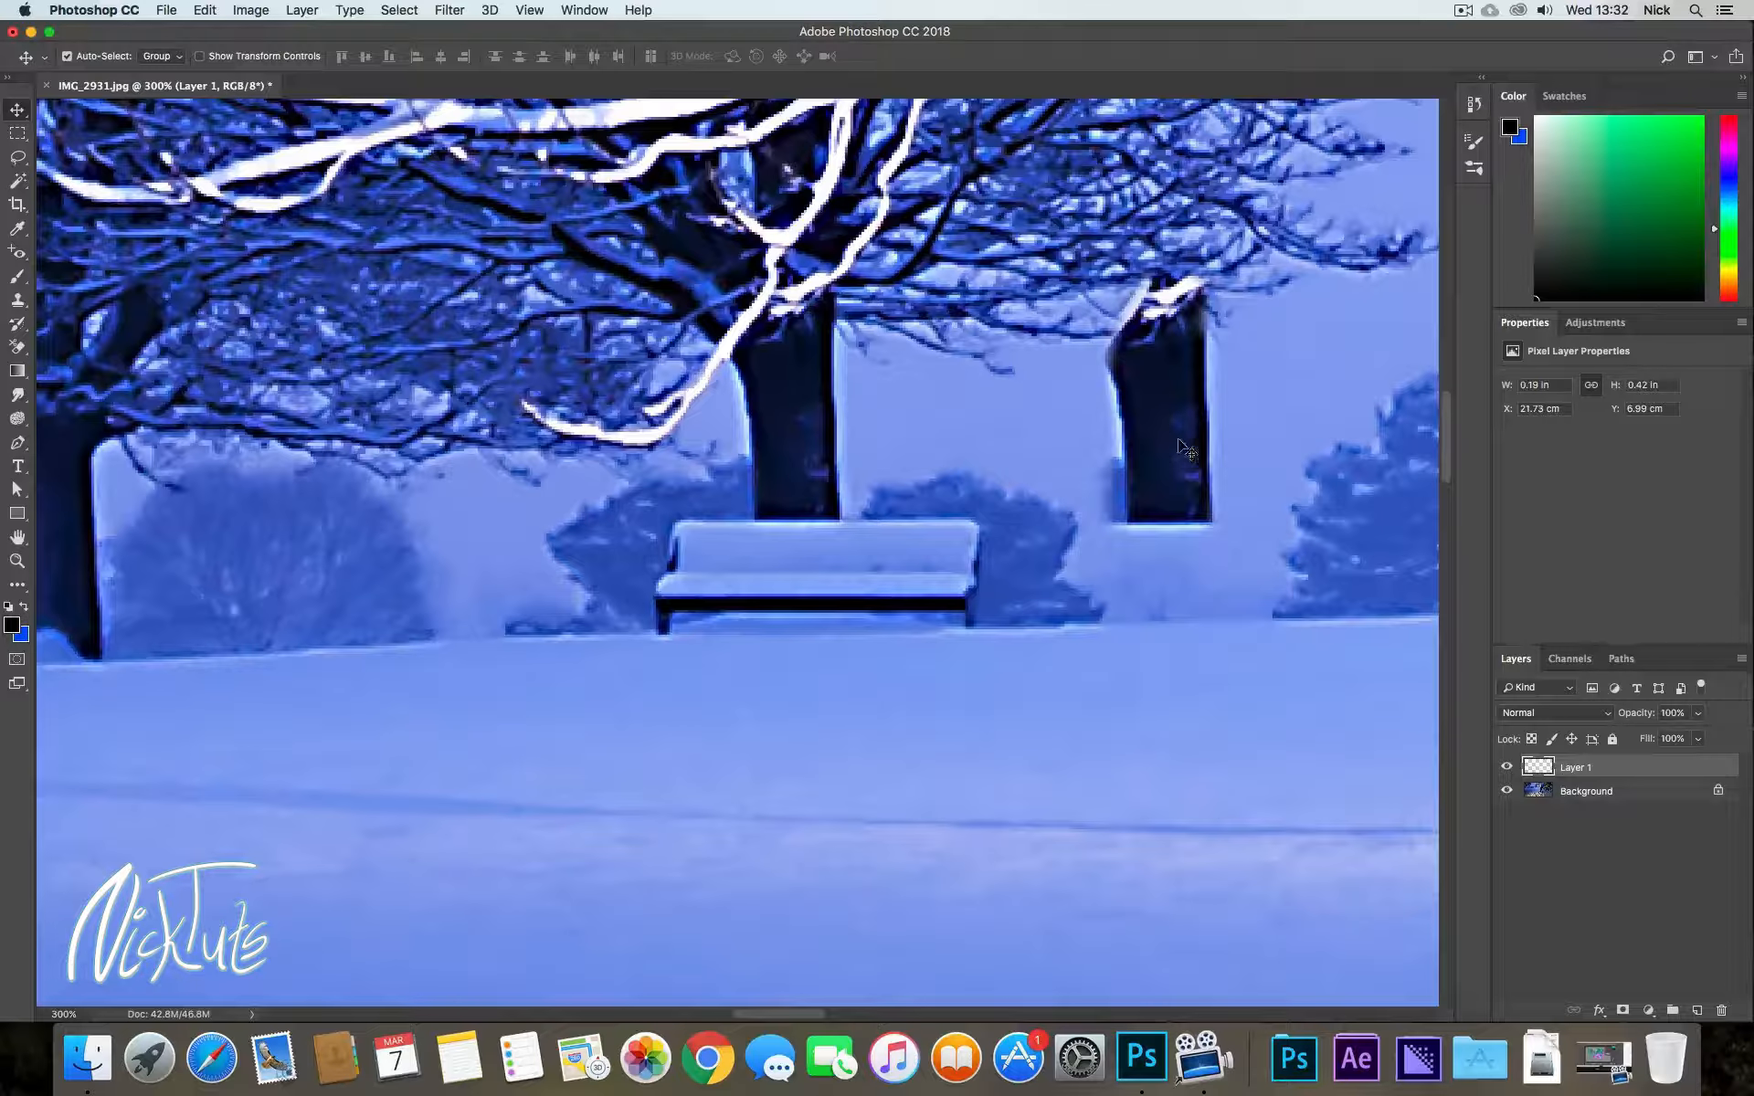
{"action": "mouse_move", "coordinate": [1187, 448]}
{"action": "left_mouse_down"}
{"action": "mouse_move", "coordinate": [1140, 508]}
{"action": "mouse_move", "coordinate": [1164, 481]}
{"action": "mouse_move", "coordinate": [1166, 548]}
{"action": "mouse_move", "coordinate": [1171, 445]}
{"action": "mouse_move", "coordinate": [1192, 464]}
{"action": "mouse_move", "coordinate": [1170, 508]}
{"action": "mouse_move", "coordinate": [1194, 441]}
{"action": "mouse_move", "coordinate": [1164, 484]}
{"action": "mouse_move", "coordinate": [1135, 449]}
{"action": "mouse_move", "coordinate": [1134, 479]}
{"action": "left_mouse_up"}
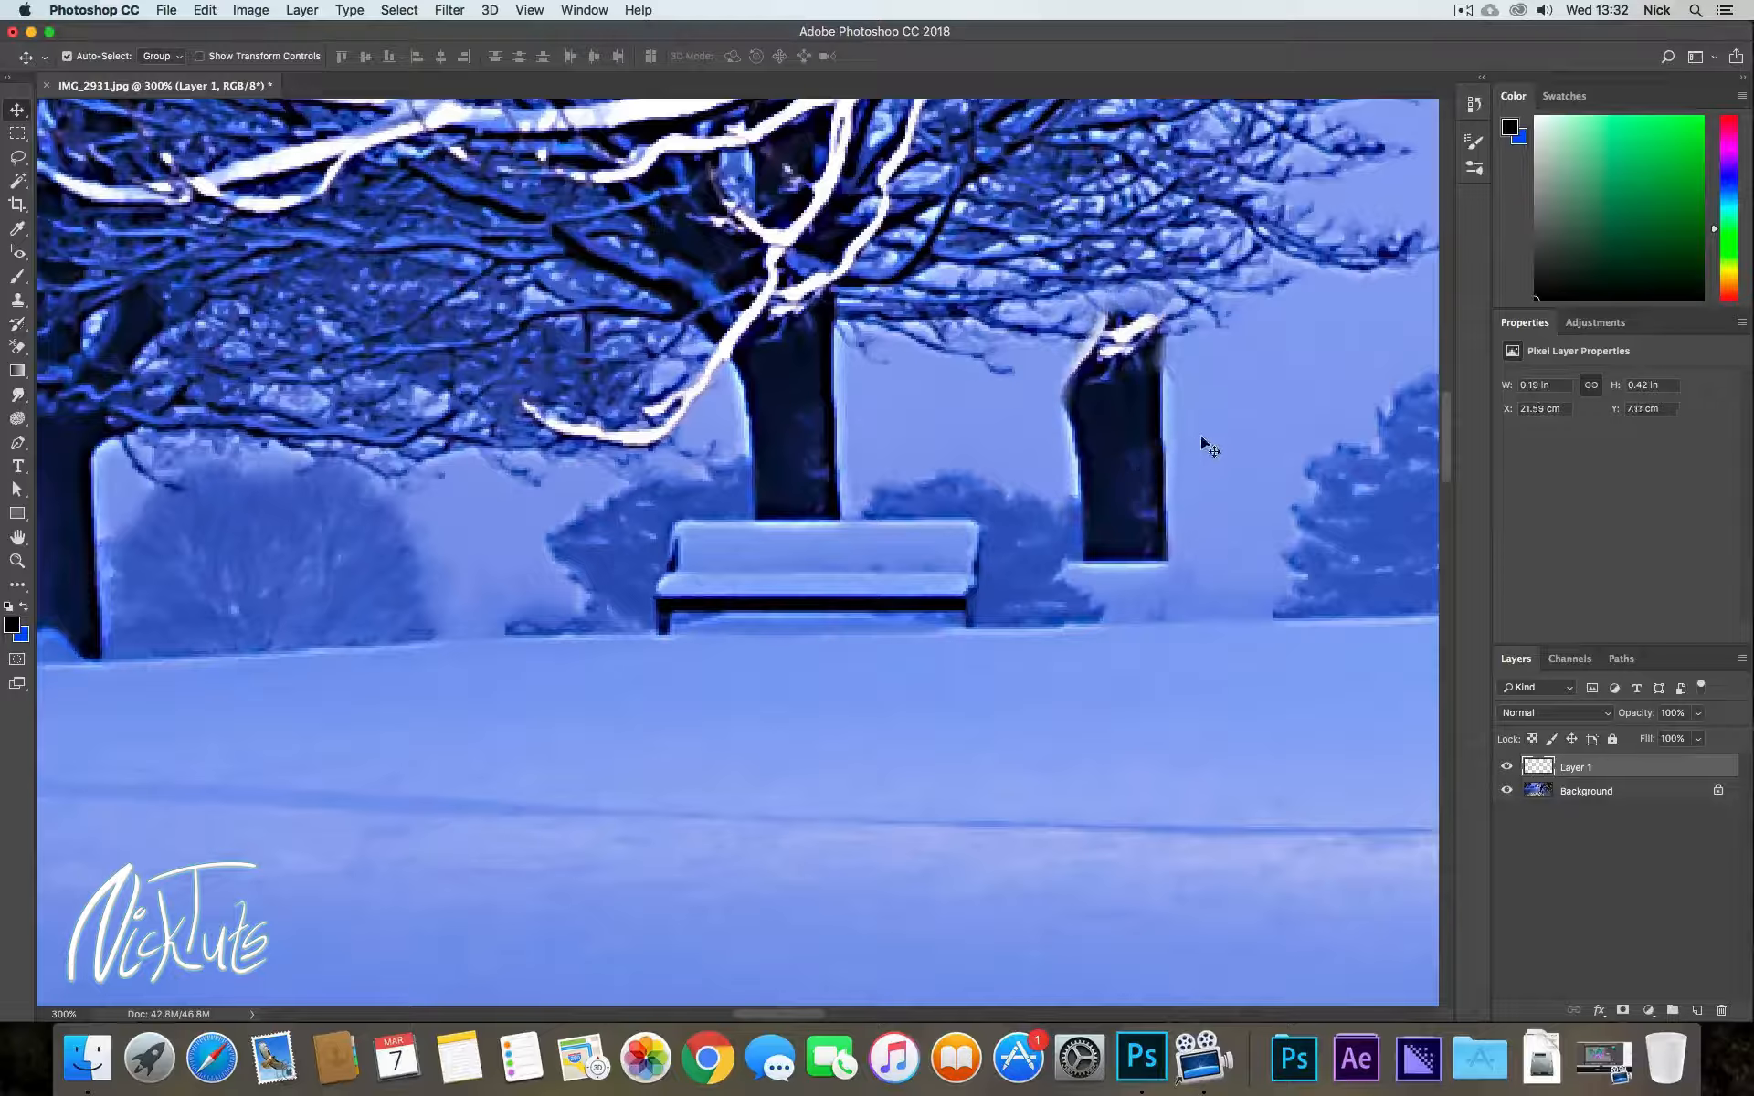
{"action": "key", "text": "alt+super+z"}
{"action": "key", "text": "alt+super+z"}
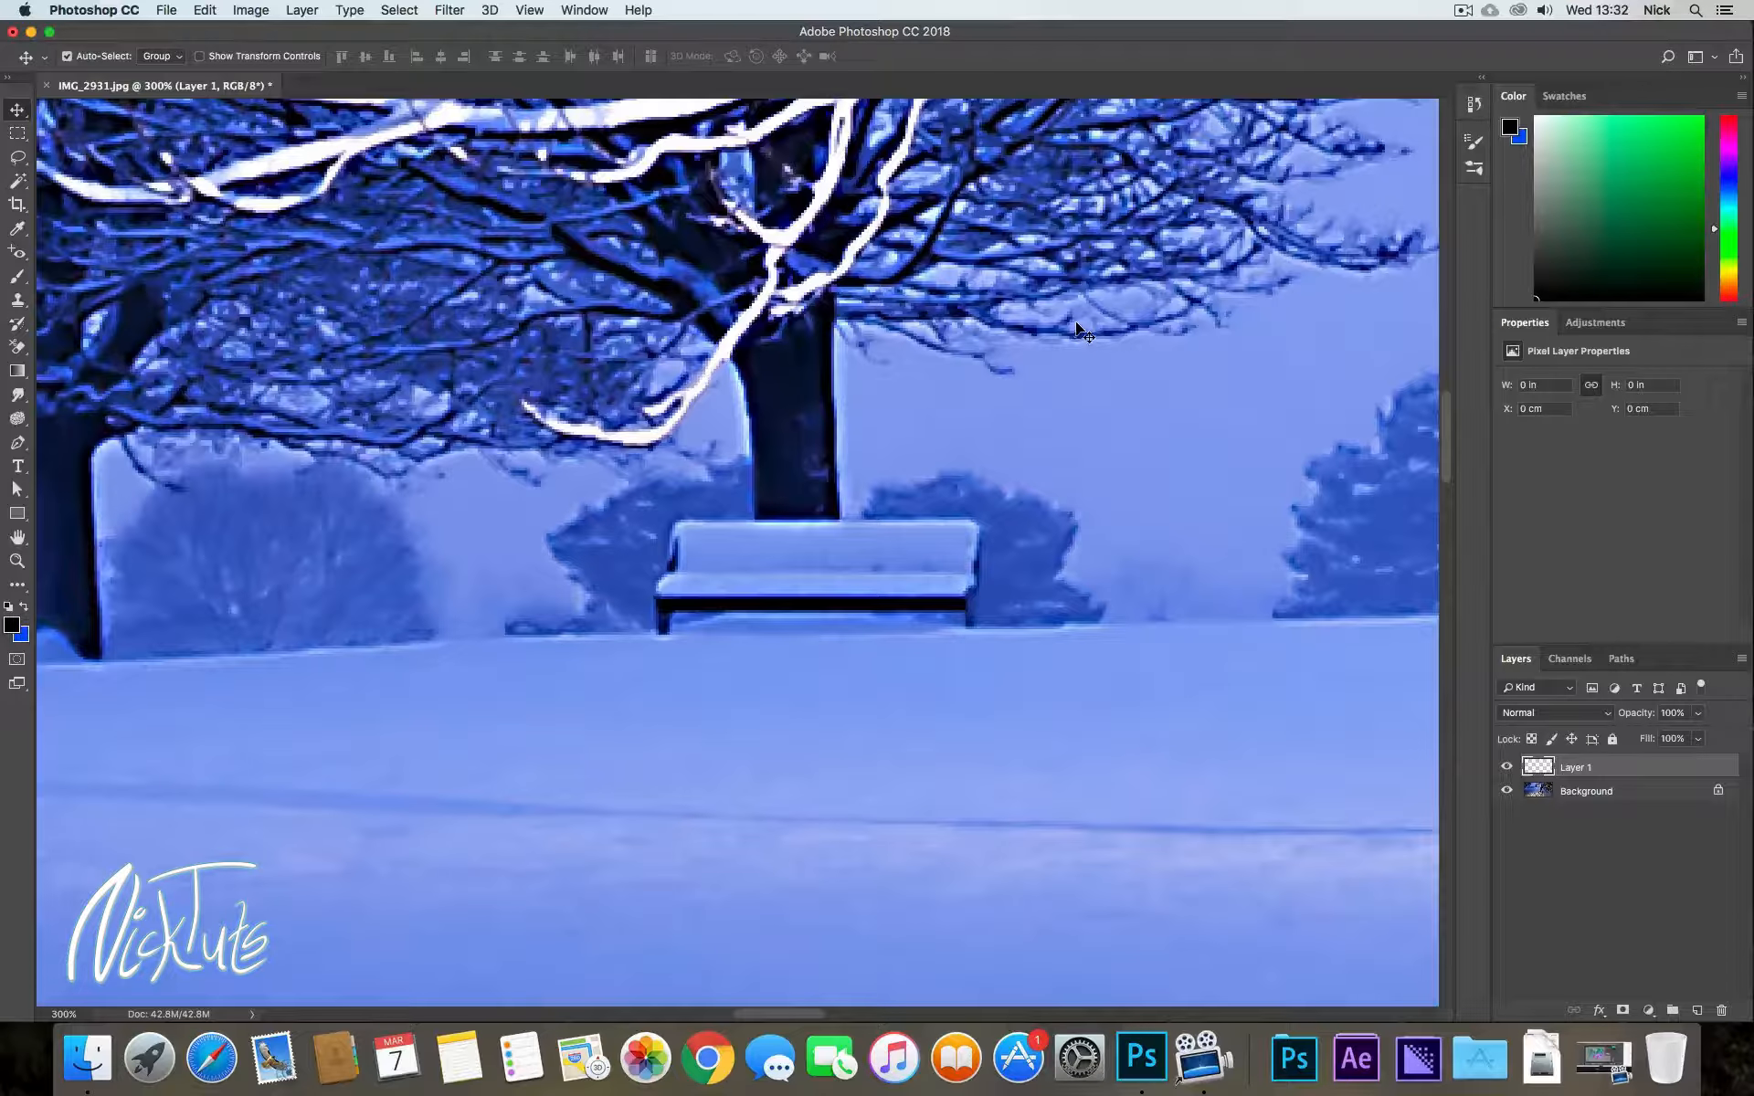
Clone the trunk and part of the bench into the space beside the tree, and undo both strokes
{"action": "key", "text": "s"}
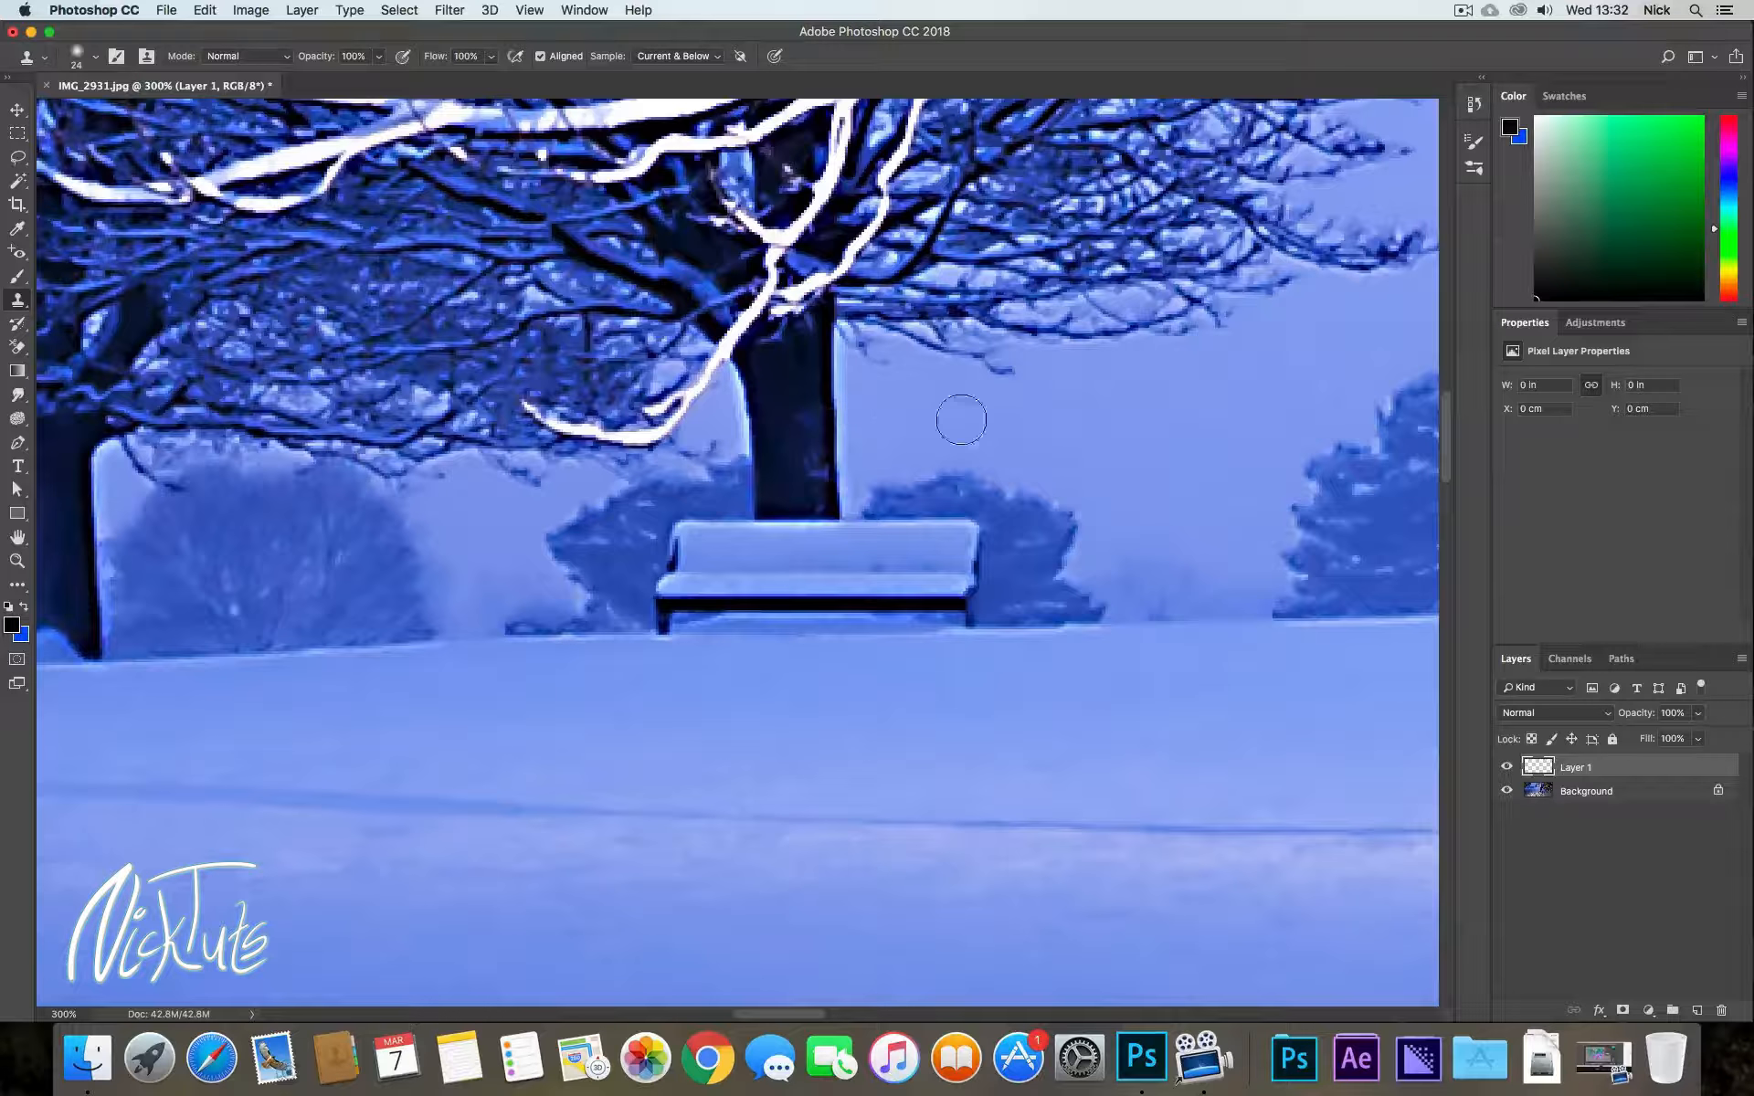
{"action": "mouse_move", "coordinate": [1003, 402]}
{"action": "left_mouse_down"}
{"action": "mouse_move", "coordinate": [1004, 506]}
{"action": "mouse_move", "coordinate": [1026, 338]}
{"action": "mouse_move", "coordinate": [1006, 302]}
{"action": "mouse_move", "coordinate": [989, 362]}
{"action": "mouse_move", "coordinate": [996, 349]}
{"action": "mouse_move", "coordinate": [1025, 386]}
{"action": "mouse_move", "coordinate": [1017, 459]}
{"action": "mouse_move", "coordinate": [1036, 506]}
{"action": "mouse_move", "coordinate": [1030, 453]}
{"action": "left_mouse_up"}
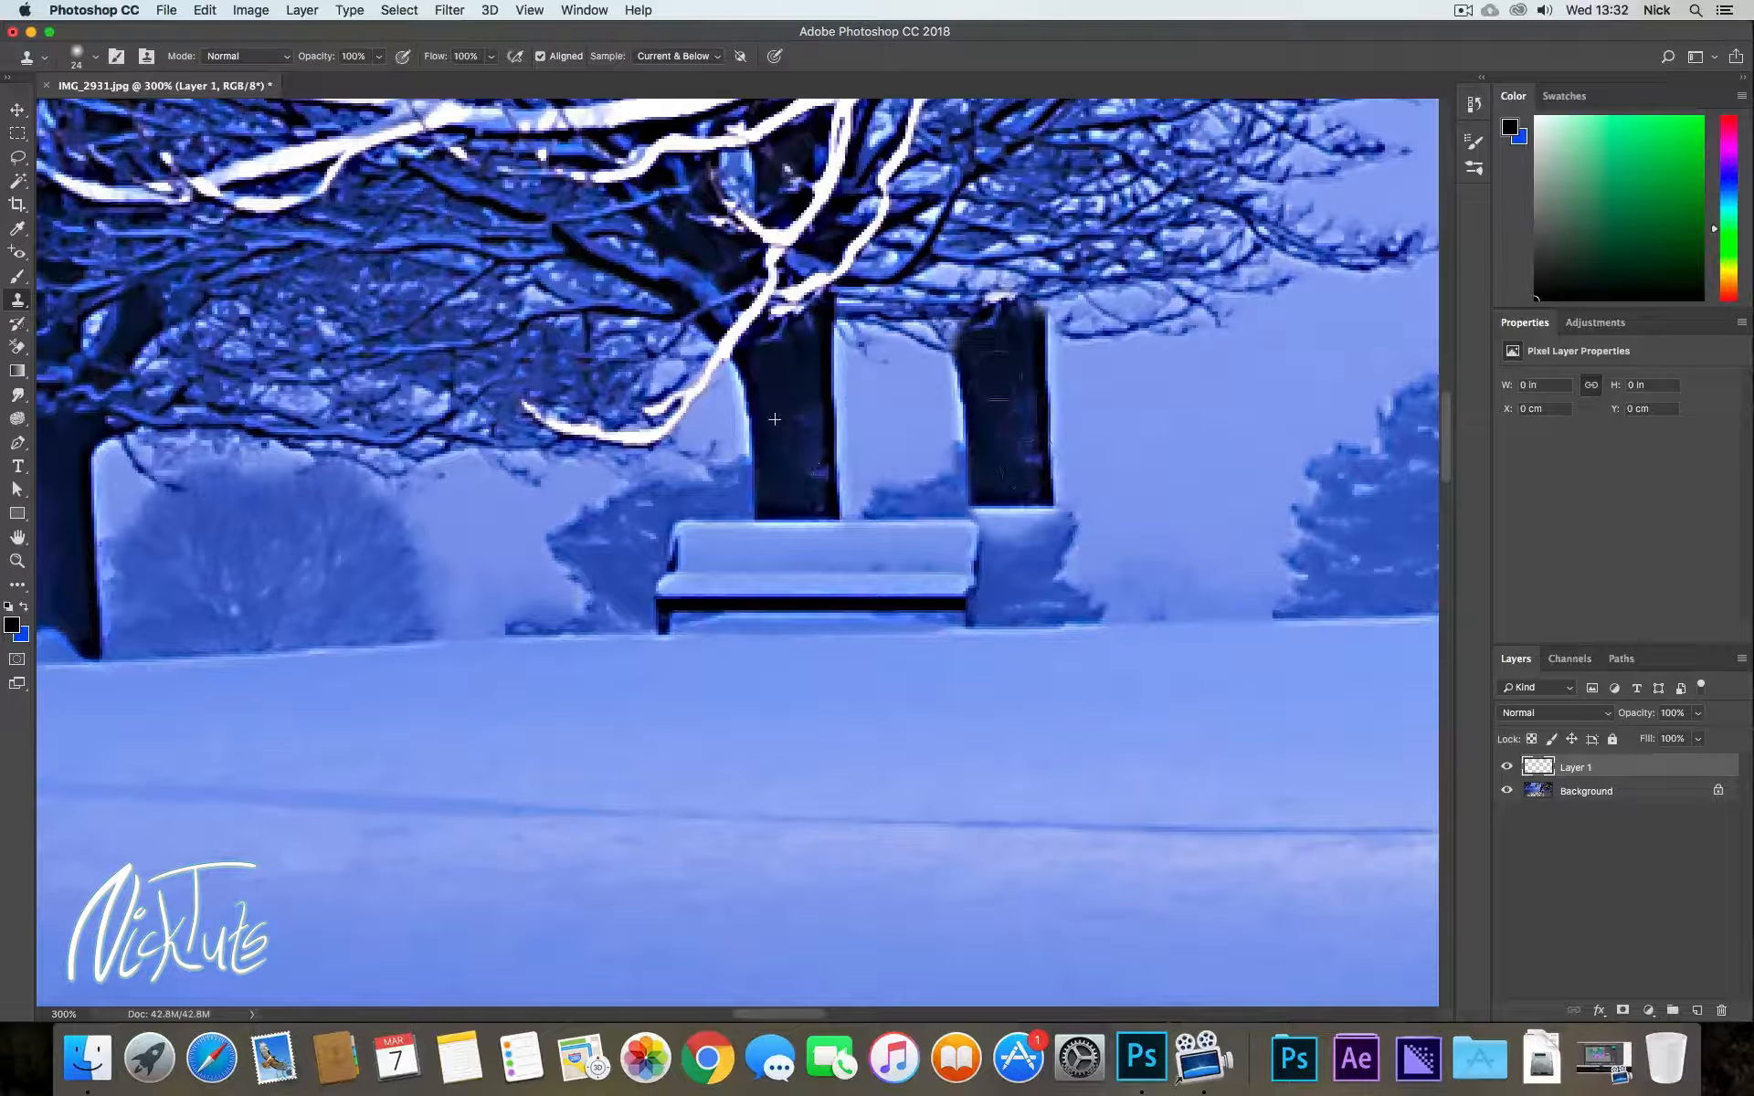
{"action": "right_click", "coordinate": [995, 431]}
{"action": "key", "text": "Escape"}
{"action": "left_click_drag", "start_coordinate": [1025, 431], "coordinate": [1024, 415]}
{"action": "mouse_move", "coordinate": [1159, 578]}
{"action": "left_mouse_down"}
{"action": "mouse_move", "coordinate": [1141, 516]}
{"action": "mouse_move", "coordinate": [1179, 492]}
{"action": "mouse_move", "coordinate": [1186, 507]}
{"action": "mouse_move", "coordinate": [1160, 500]}
{"action": "mouse_move", "coordinate": [1103, 604]}
{"action": "mouse_move", "coordinate": [1107, 546]}
{"action": "mouse_move", "coordinate": [1095, 576]}
{"action": "mouse_move", "coordinate": [1130, 508]}
{"action": "mouse_move", "coordinate": [1140, 581]}
{"action": "left_mouse_up"}
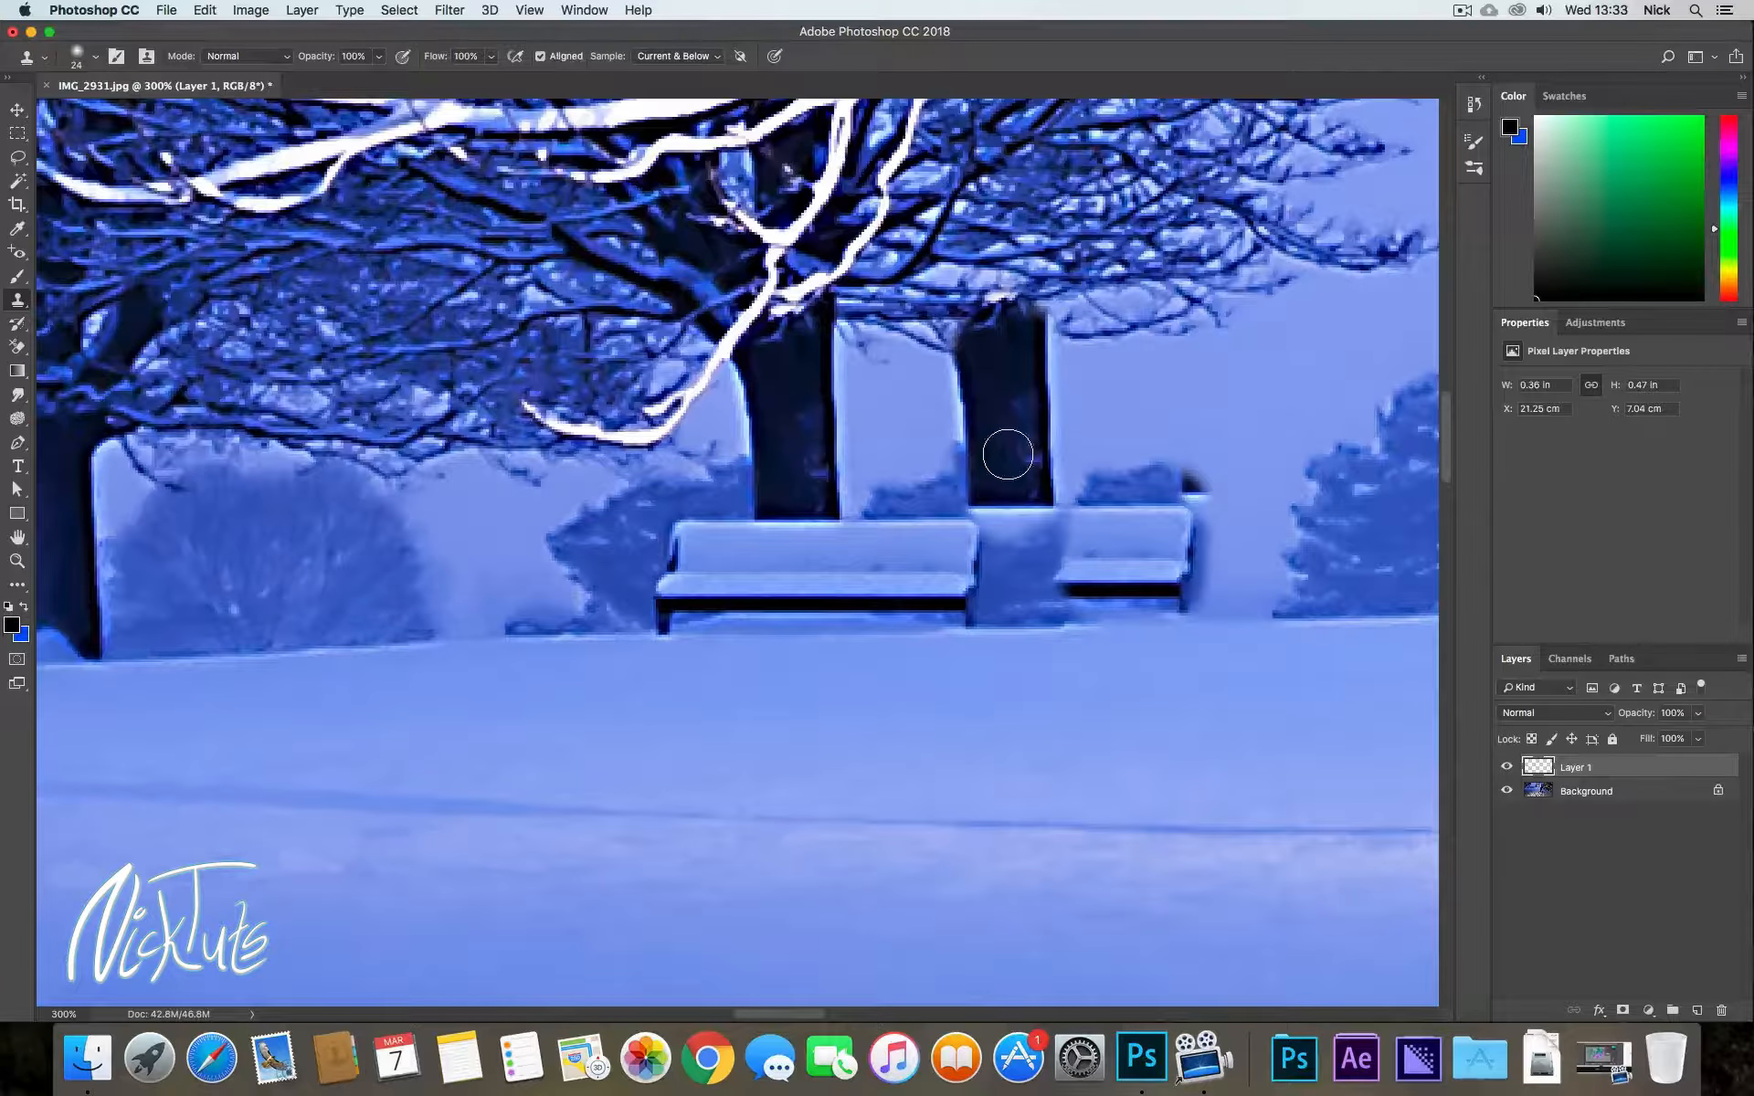
{"action": "key", "text": "super+alt+z"}
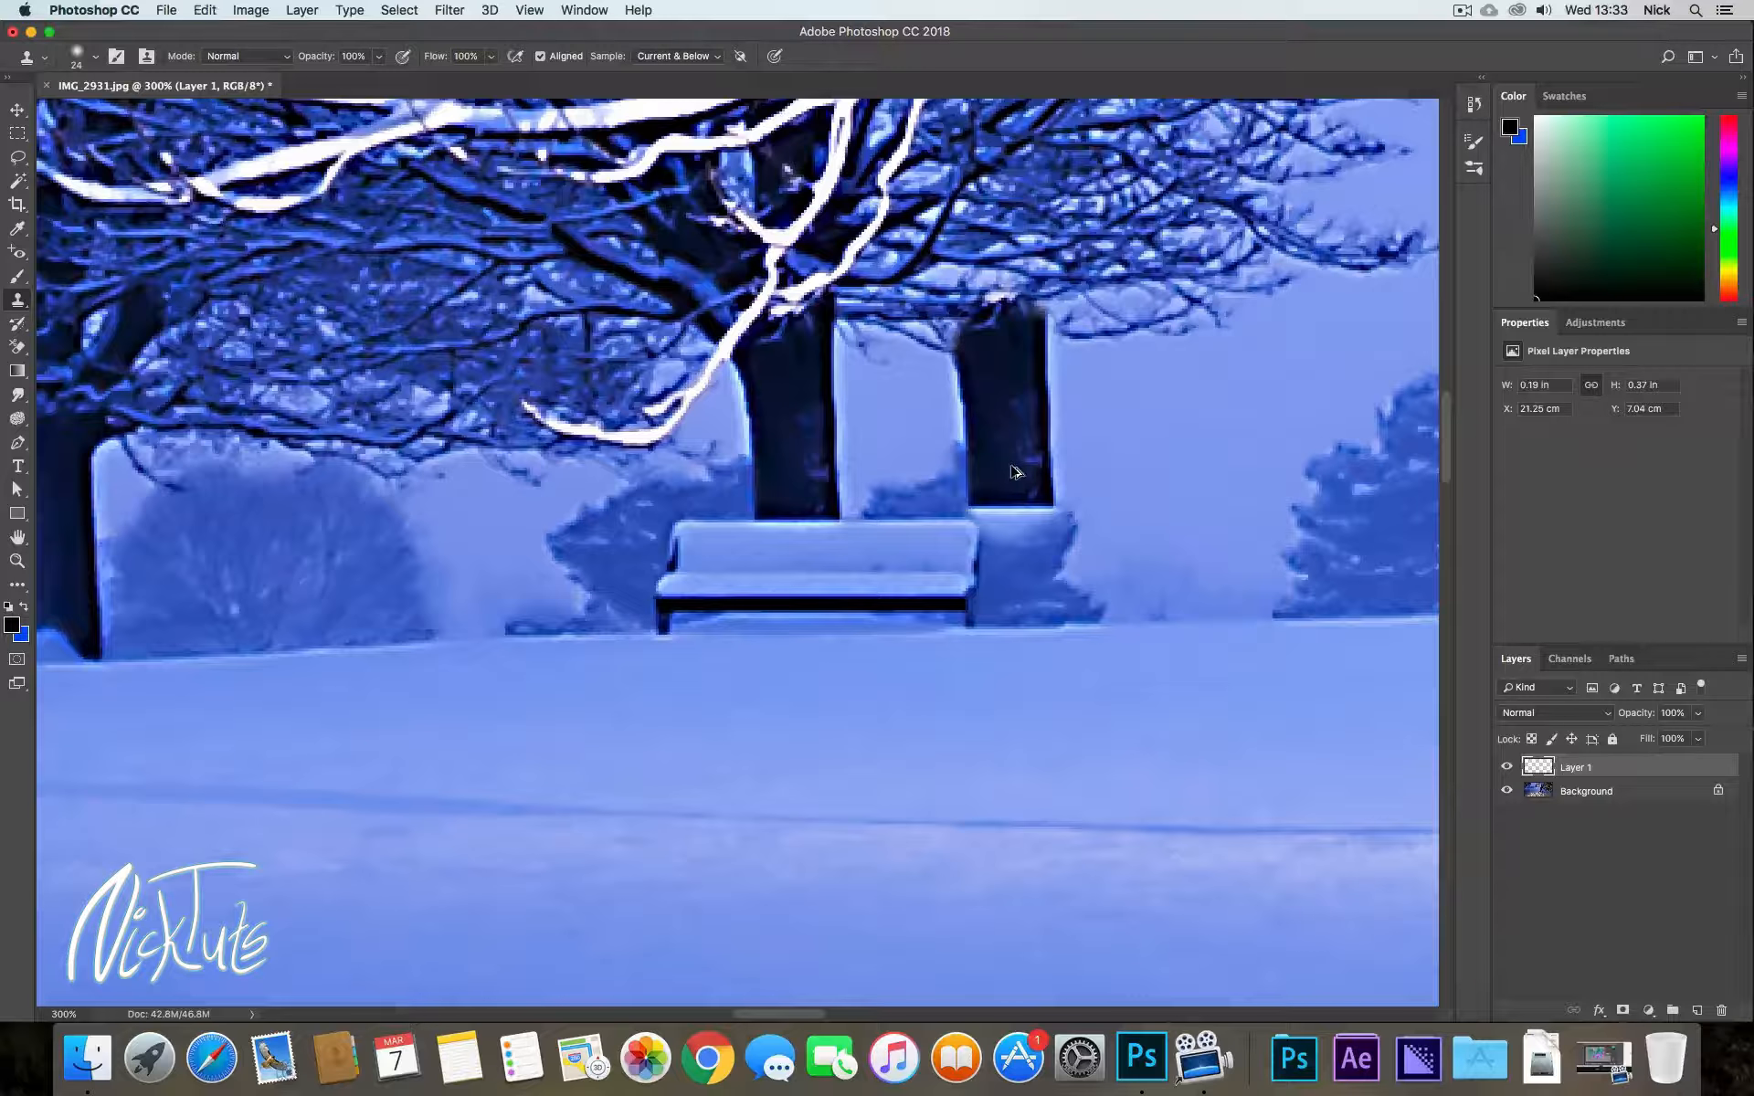
{"action": "key", "text": "super+alt+z"}
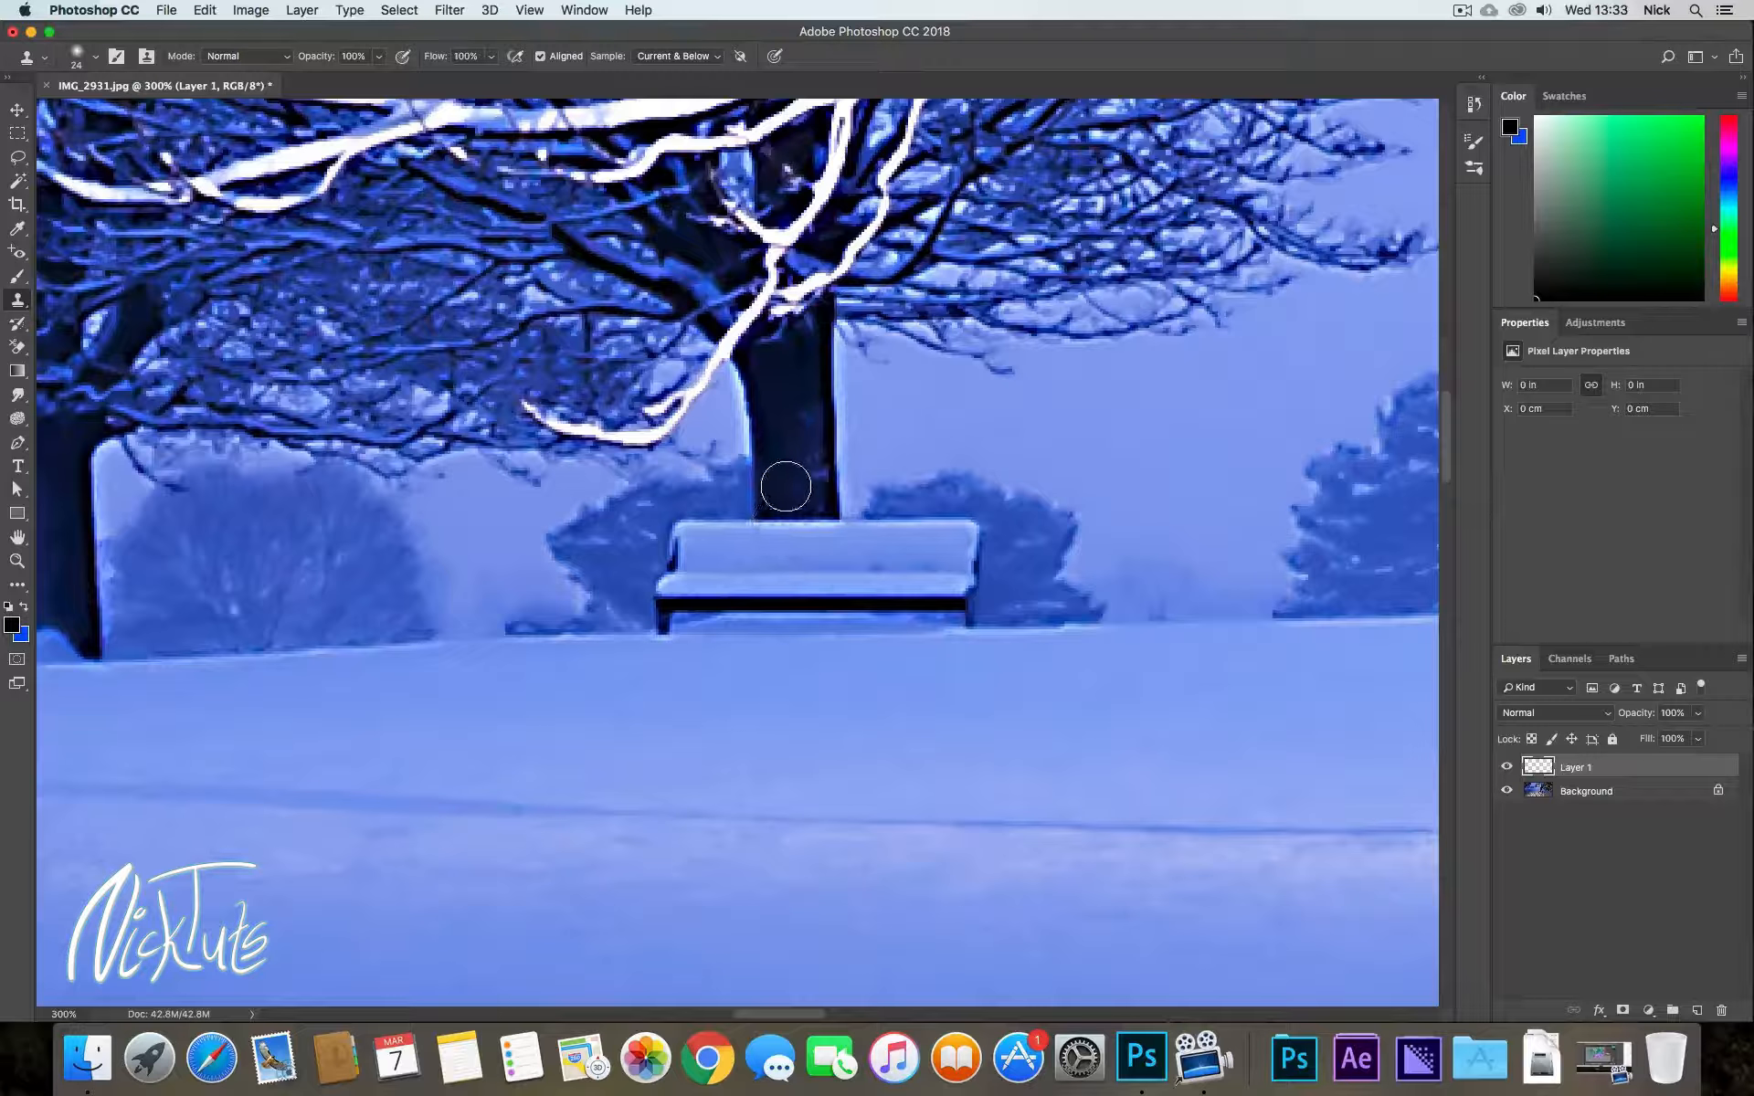
Clone the dark tree trunk downward over the middle of the bench and into the snow just below it
{"action": "left_click", "coordinate": [780, 449], "text": "alt"}
{"action": "left_click", "coordinate": [770, 421], "text": "alt"}
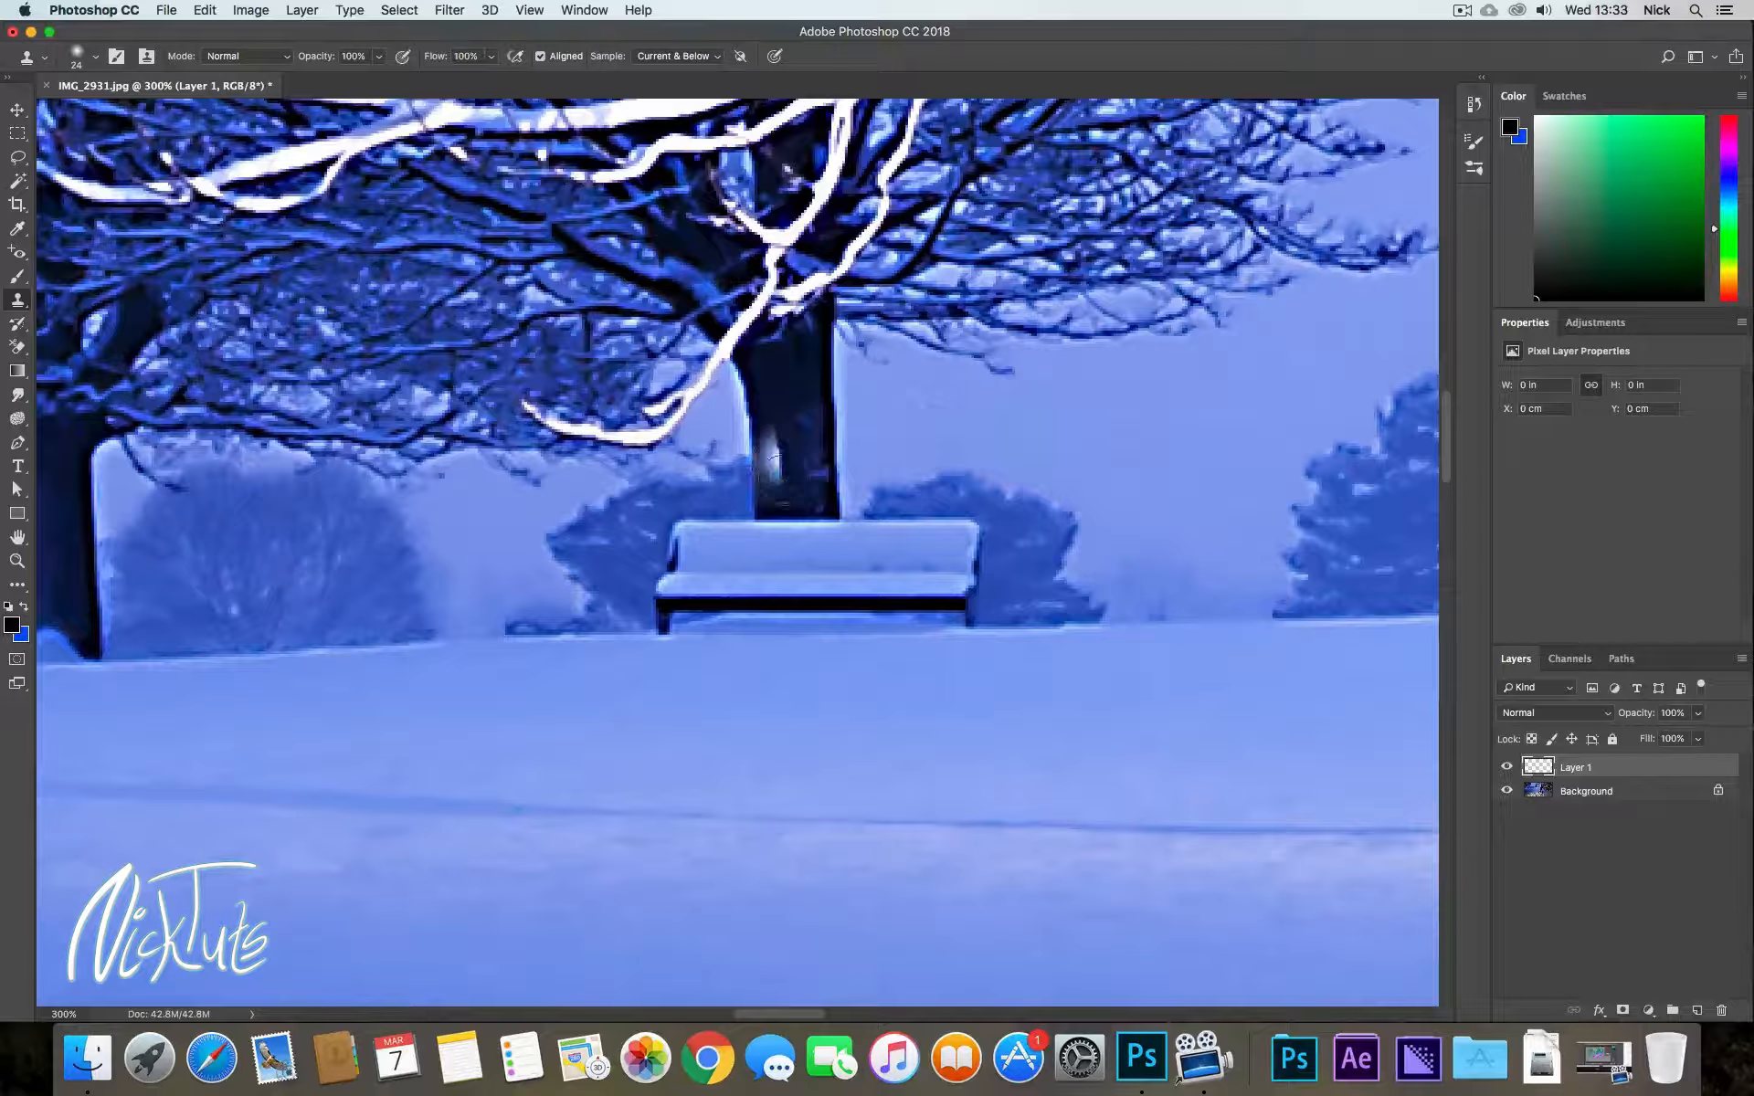
{"action": "mouse_move", "coordinate": [752, 527]}
{"action": "left_mouse_down"}
{"action": "mouse_move", "coordinate": [822, 535]}
{"action": "mouse_move", "coordinate": [785, 589]}
{"action": "mouse_move", "coordinate": [787, 569]}
{"action": "mouse_move", "coordinate": [786, 588]}
{"action": "mouse_move", "coordinate": [824, 589]}
{"action": "mouse_move", "coordinate": [782, 603]}
{"action": "mouse_move", "coordinate": [786, 640]}
{"action": "mouse_move", "coordinate": [814, 645]}
{"action": "mouse_move", "coordinate": [799, 655]}
{"action": "mouse_move", "coordinate": [776, 640]}
{"action": "mouse_move", "coordinate": [818, 616]}
{"action": "mouse_move", "coordinate": [784, 571]}
{"action": "mouse_move", "coordinate": [797, 656]}
{"action": "mouse_move", "coordinate": [803, 632]}
{"action": "mouse_move", "coordinate": [790, 640]}
{"action": "mouse_move", "coordinate": [812, 644]}
{"action": "mouse_move", "coordinate": [787, 648]}
{"action": "mouse_move", "coordinate": [801, 594]}
{"action": "left_mouse_up"}
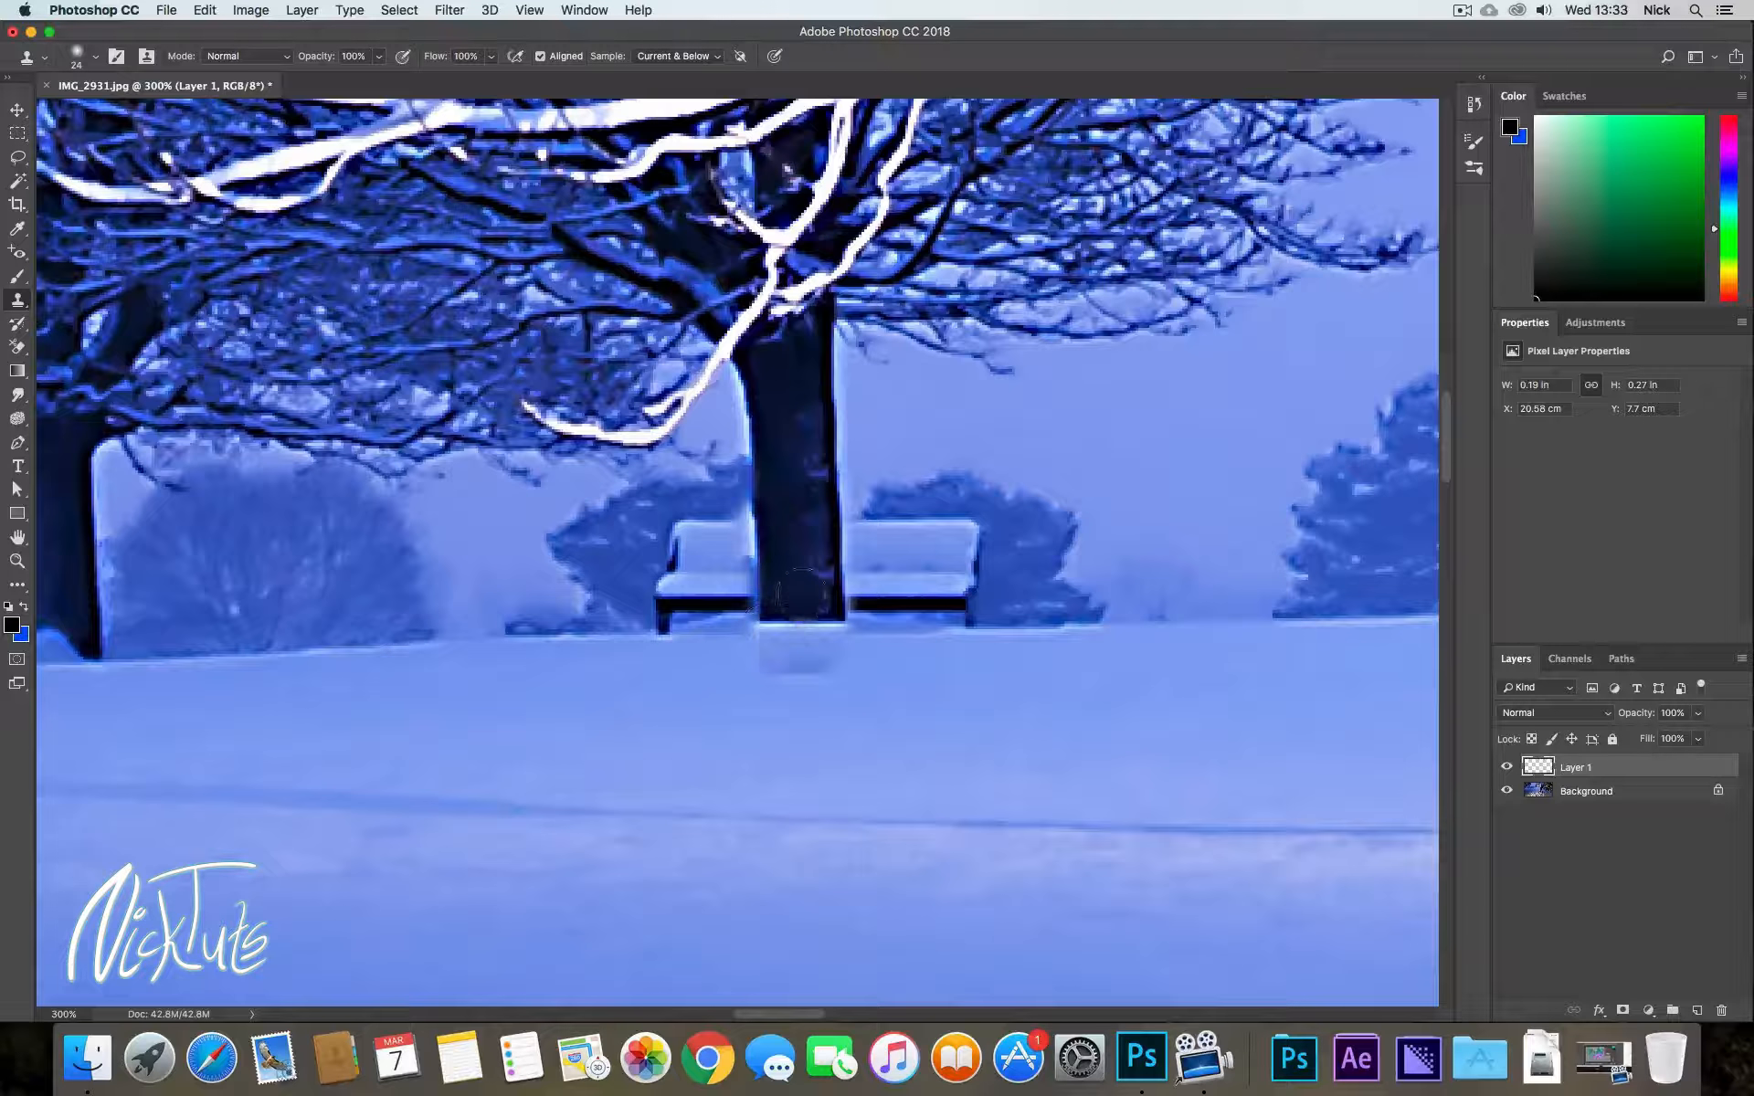
{"action": "left_click_drag", "start_coordinate": [793, 513], "coordinate": [809, 567]}
{"action": "left_click", "coordinate": [757, 531], "text": "alt"}
{"action": "left_click_drag", "start_coordinate": [765, 634], "coordinate": [822, 638]}
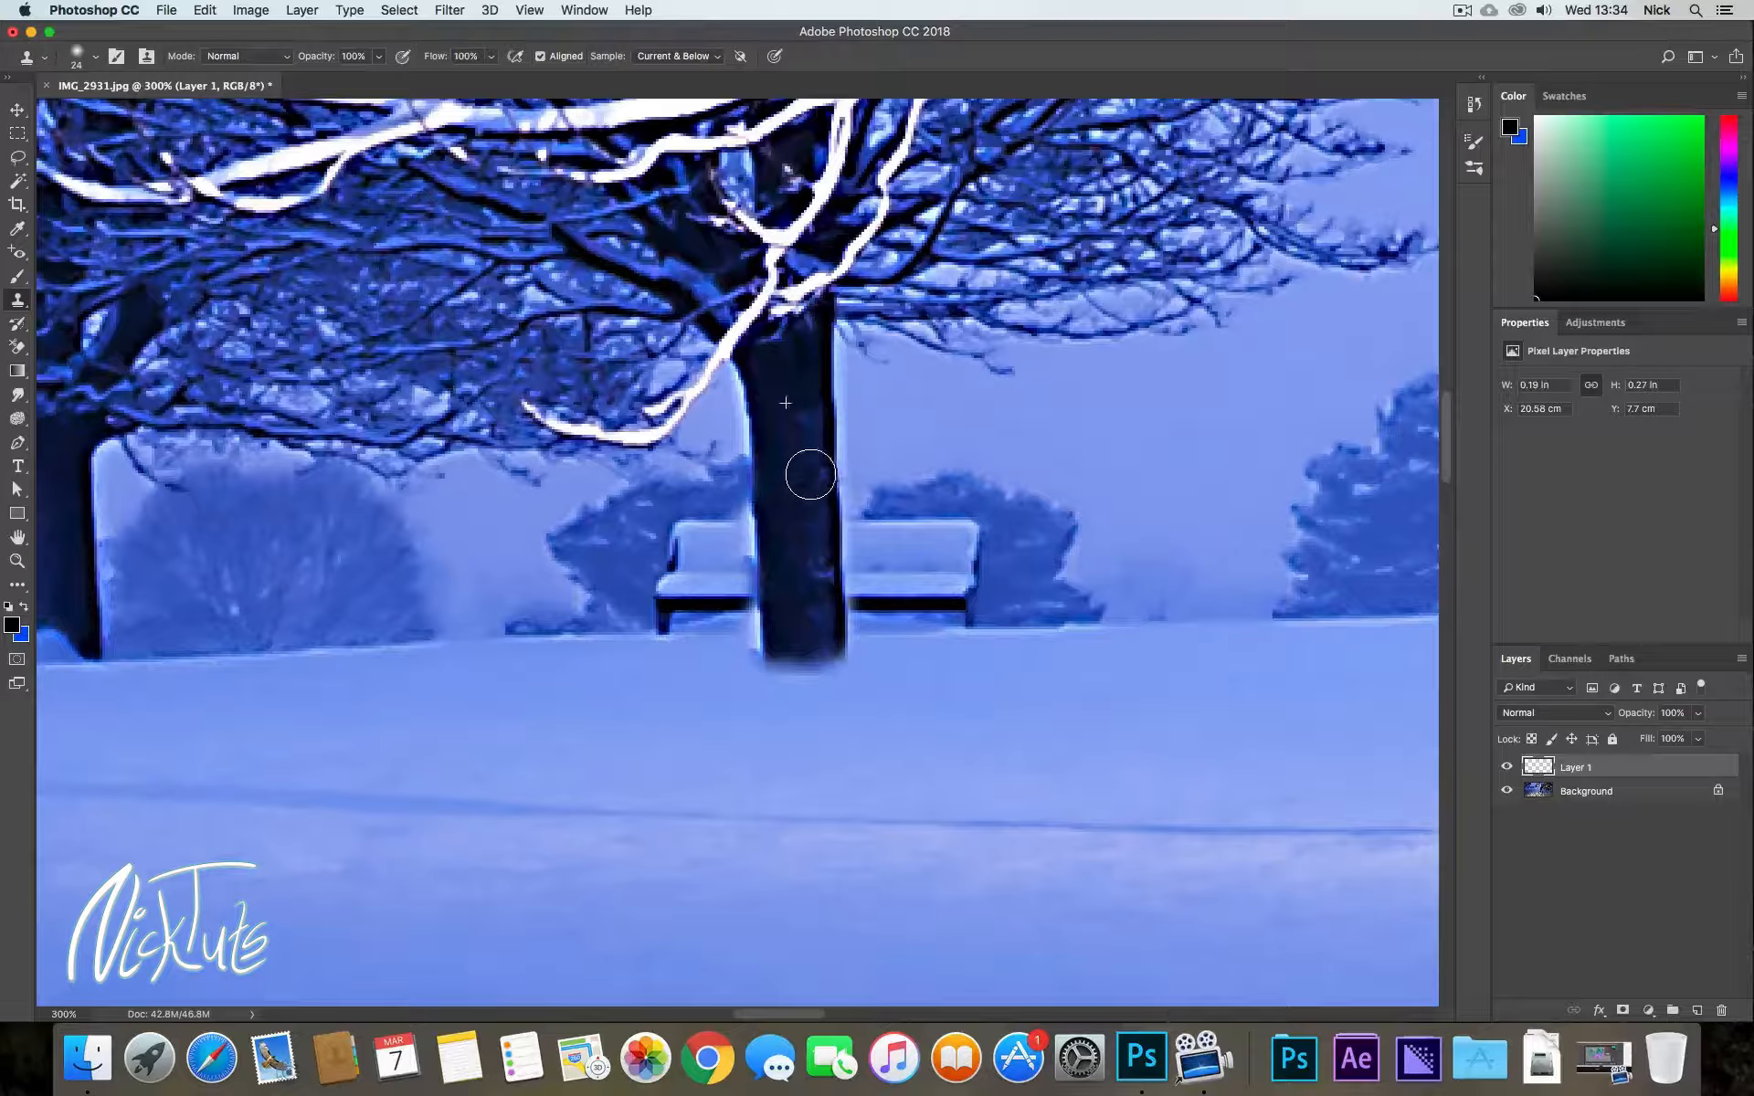
Clone trunk texture onto the upper part of the dark trunk, above the bench
{"action": "left_click", "coordinate": [801, 398]}
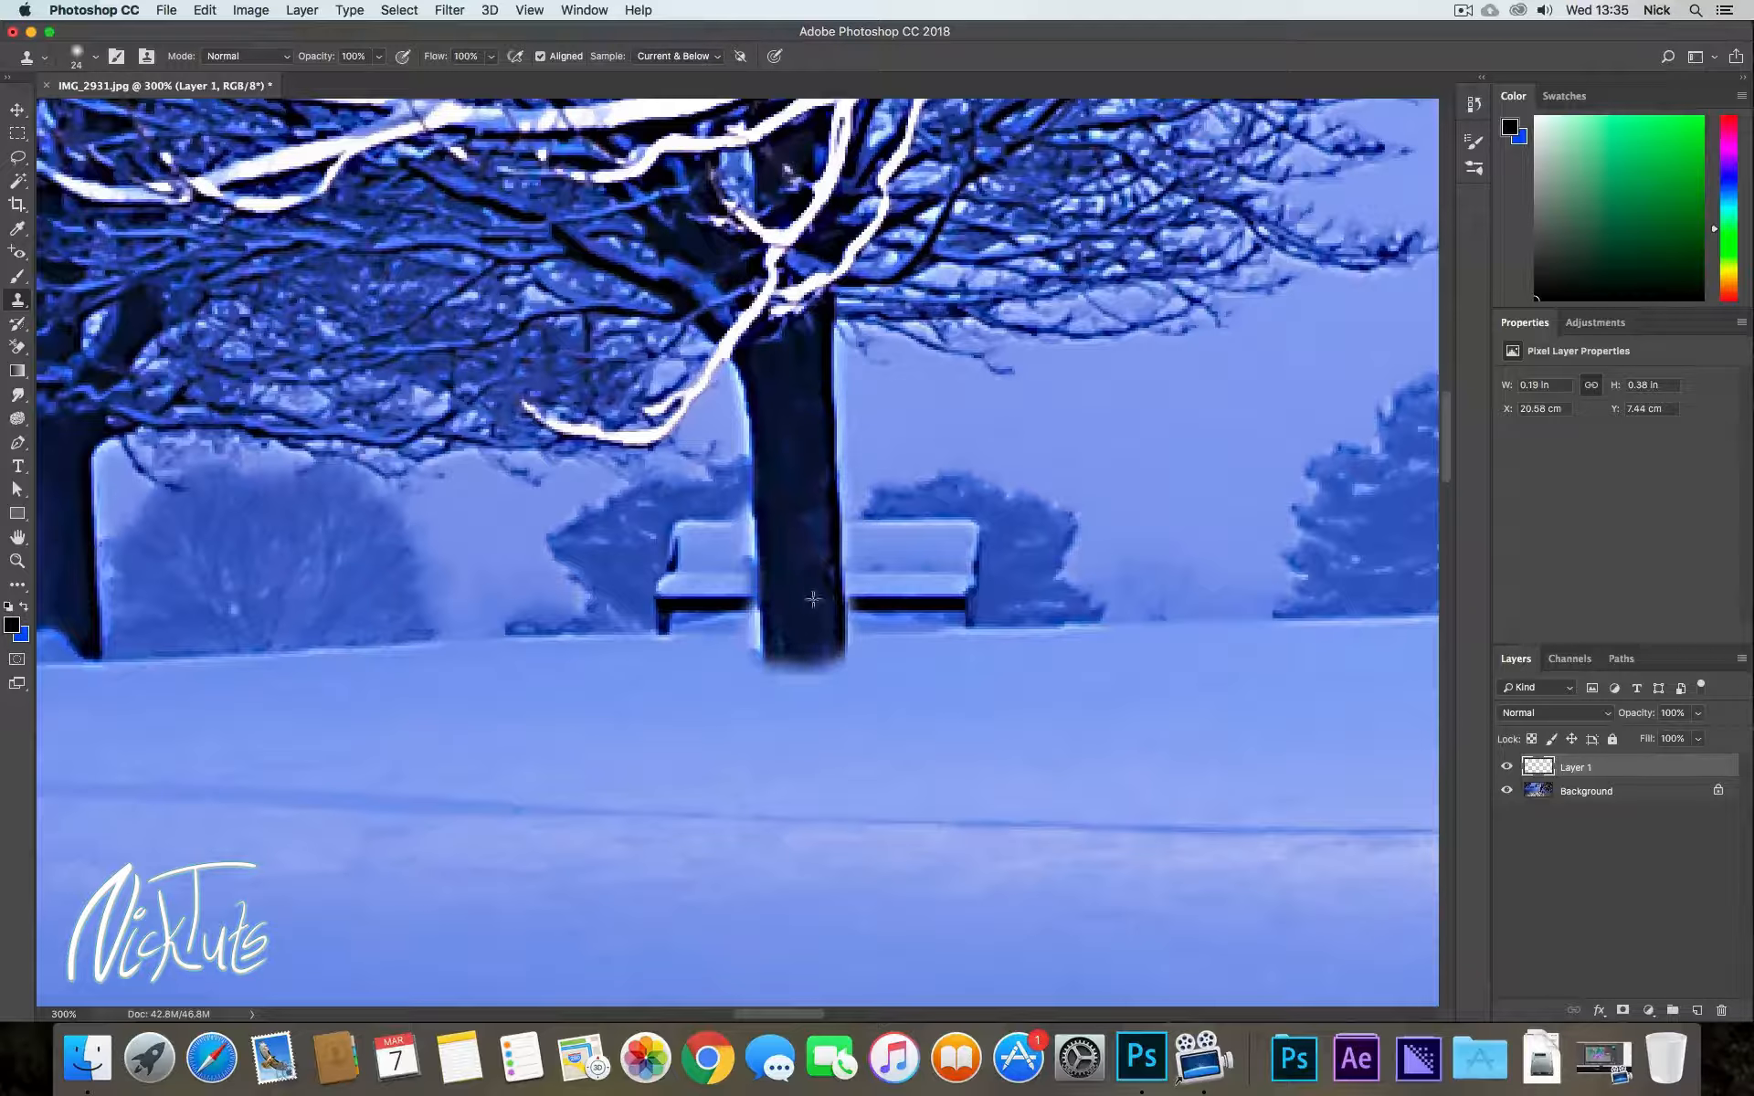
Paint over the cloned trunk with the History Brush to bring back the bench, and undo the painting
{"action": "left_click", "coordinate": [19, 323]}
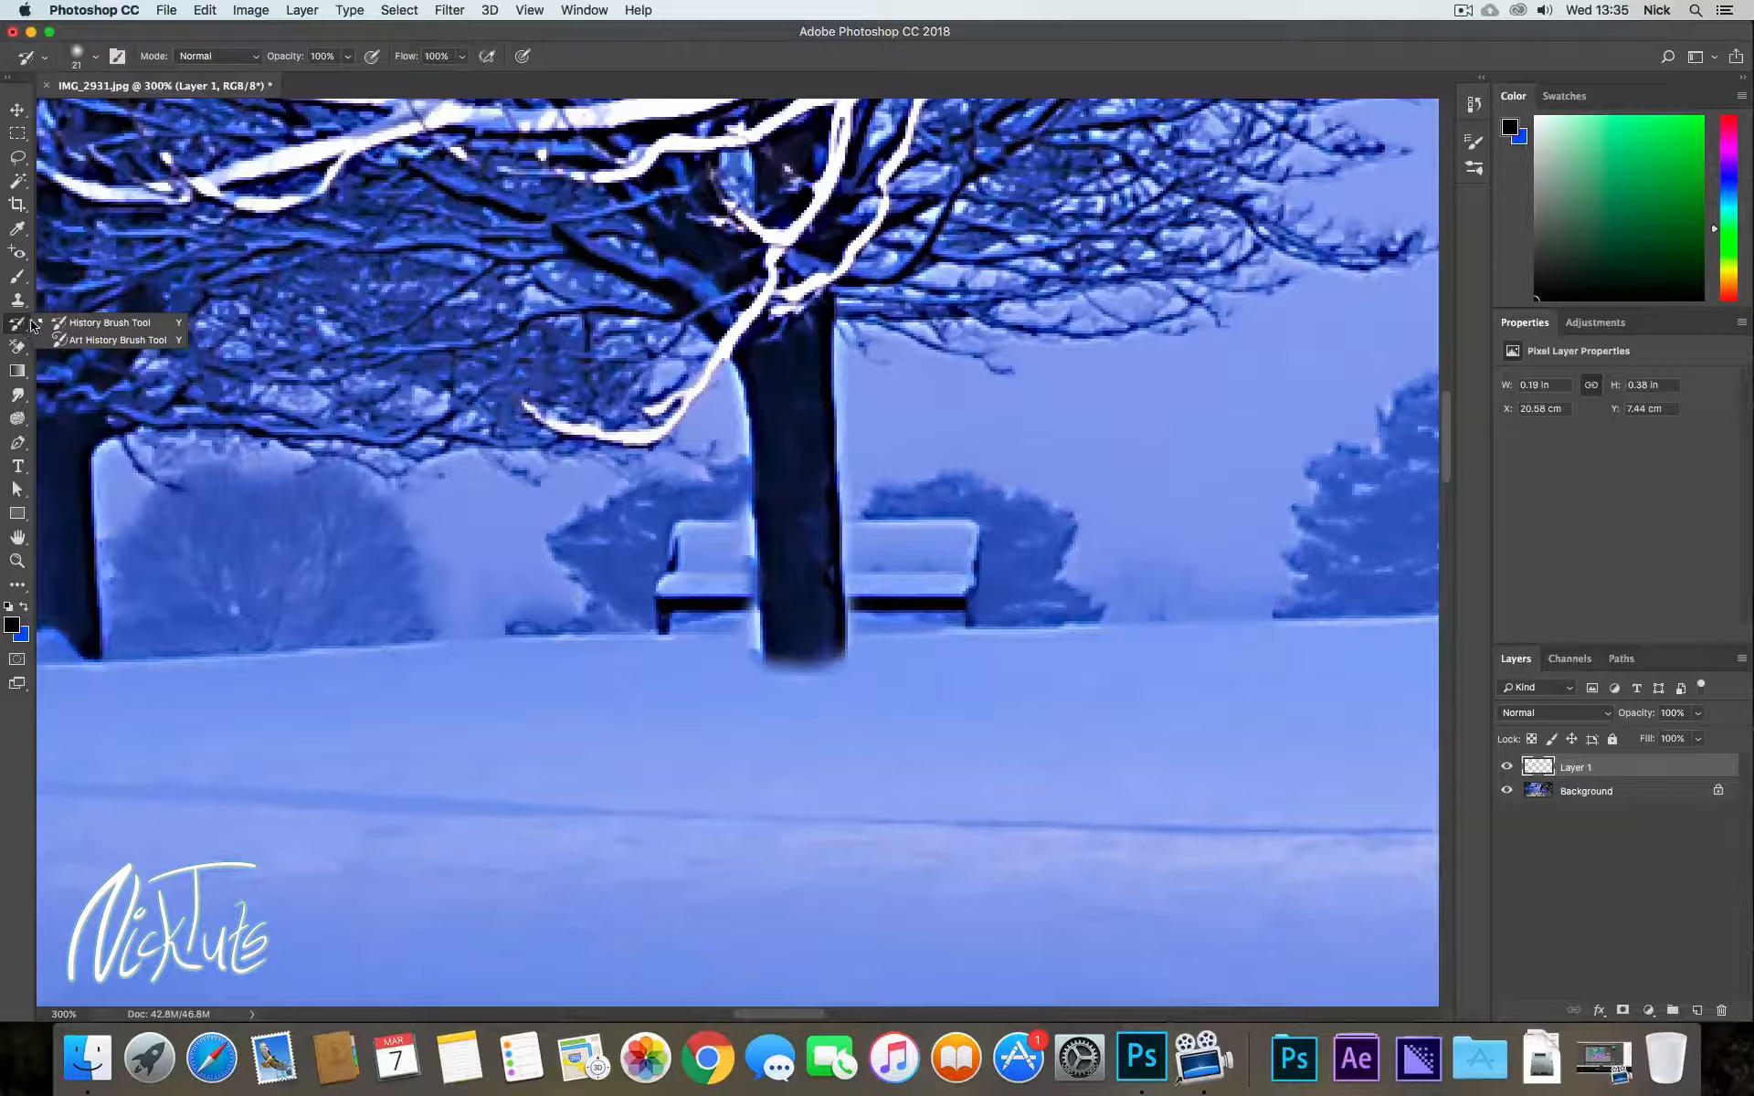
{"action": "left_click", "coordinate": [116, 324]}
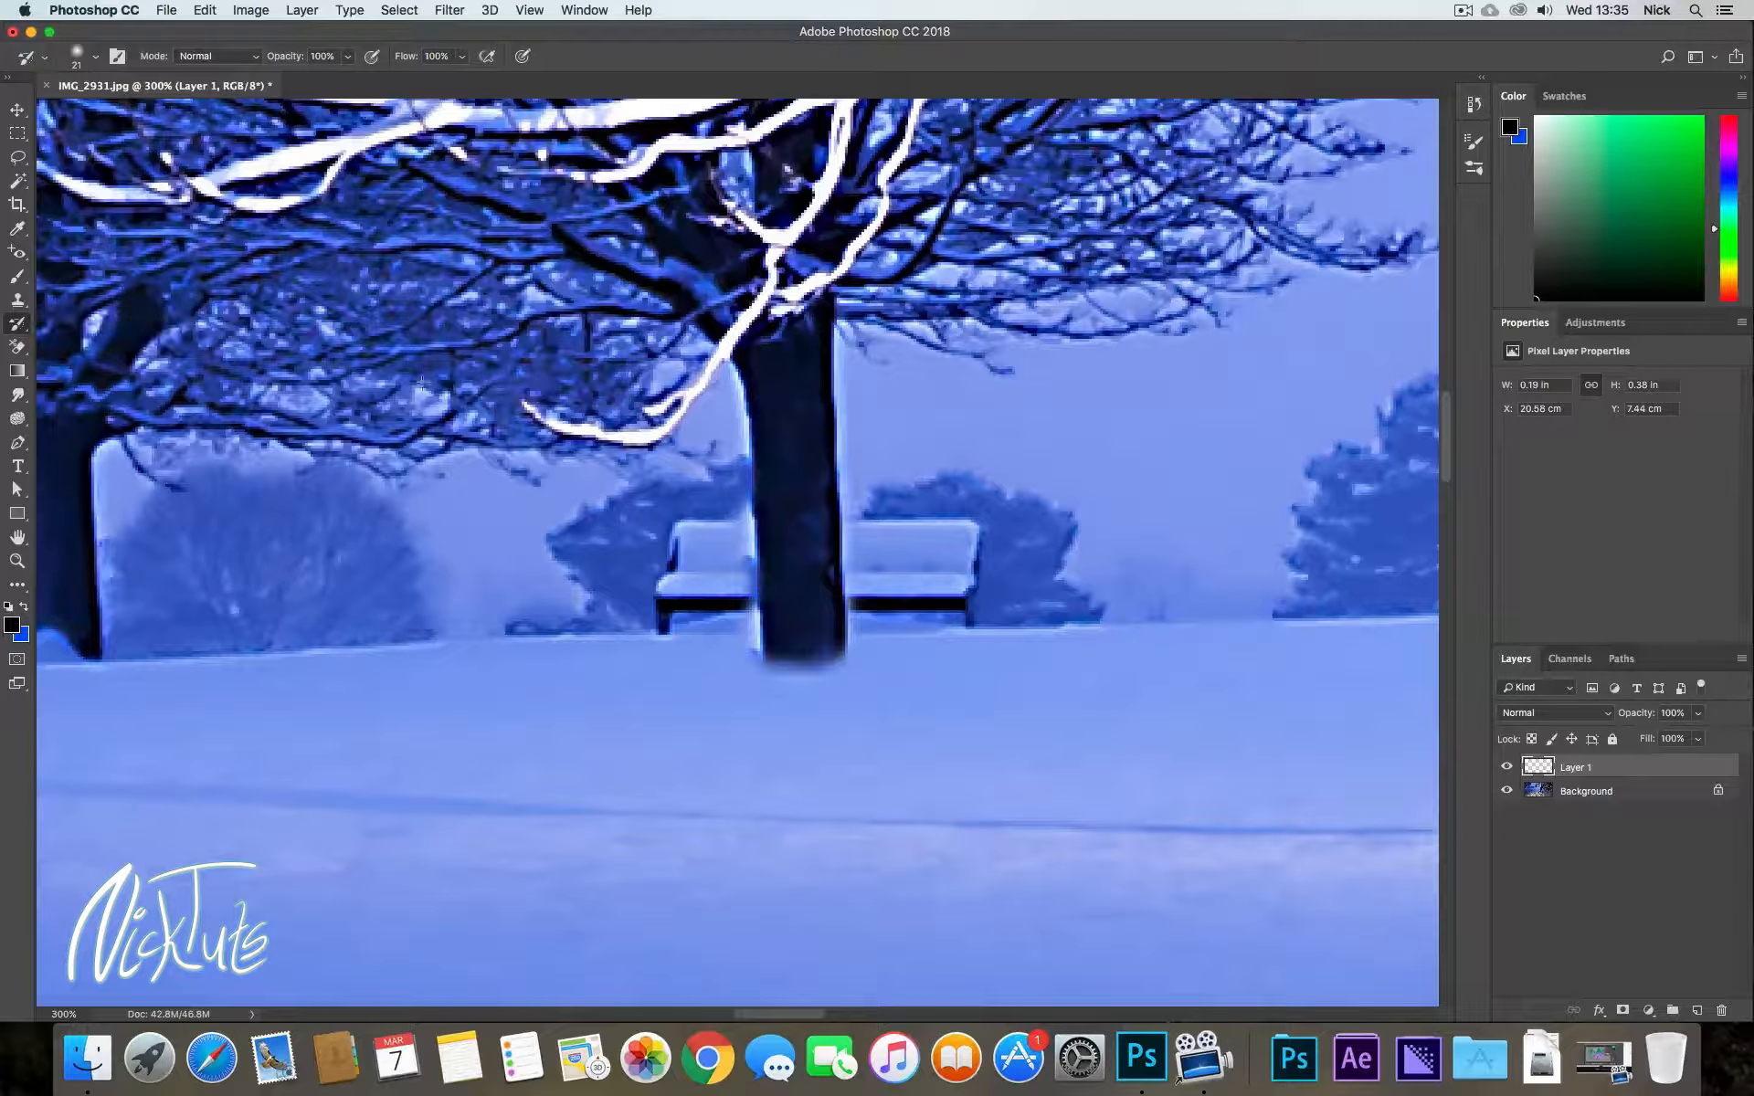
{"action": "mouse_move", "coordinate": [802, 543]}
{"action": "left_mouse_down"}
{"action": "mouse_move", "coordinate": [772, 566]}
{"action": "mouse_move", "coordinate": [805, 562]}
{"action": "mouse_move", "coordinate": [844, 634]}
{"action": "mouse_move", "coordinate": [797, 543]}
{"action": "left_mouse_up"}
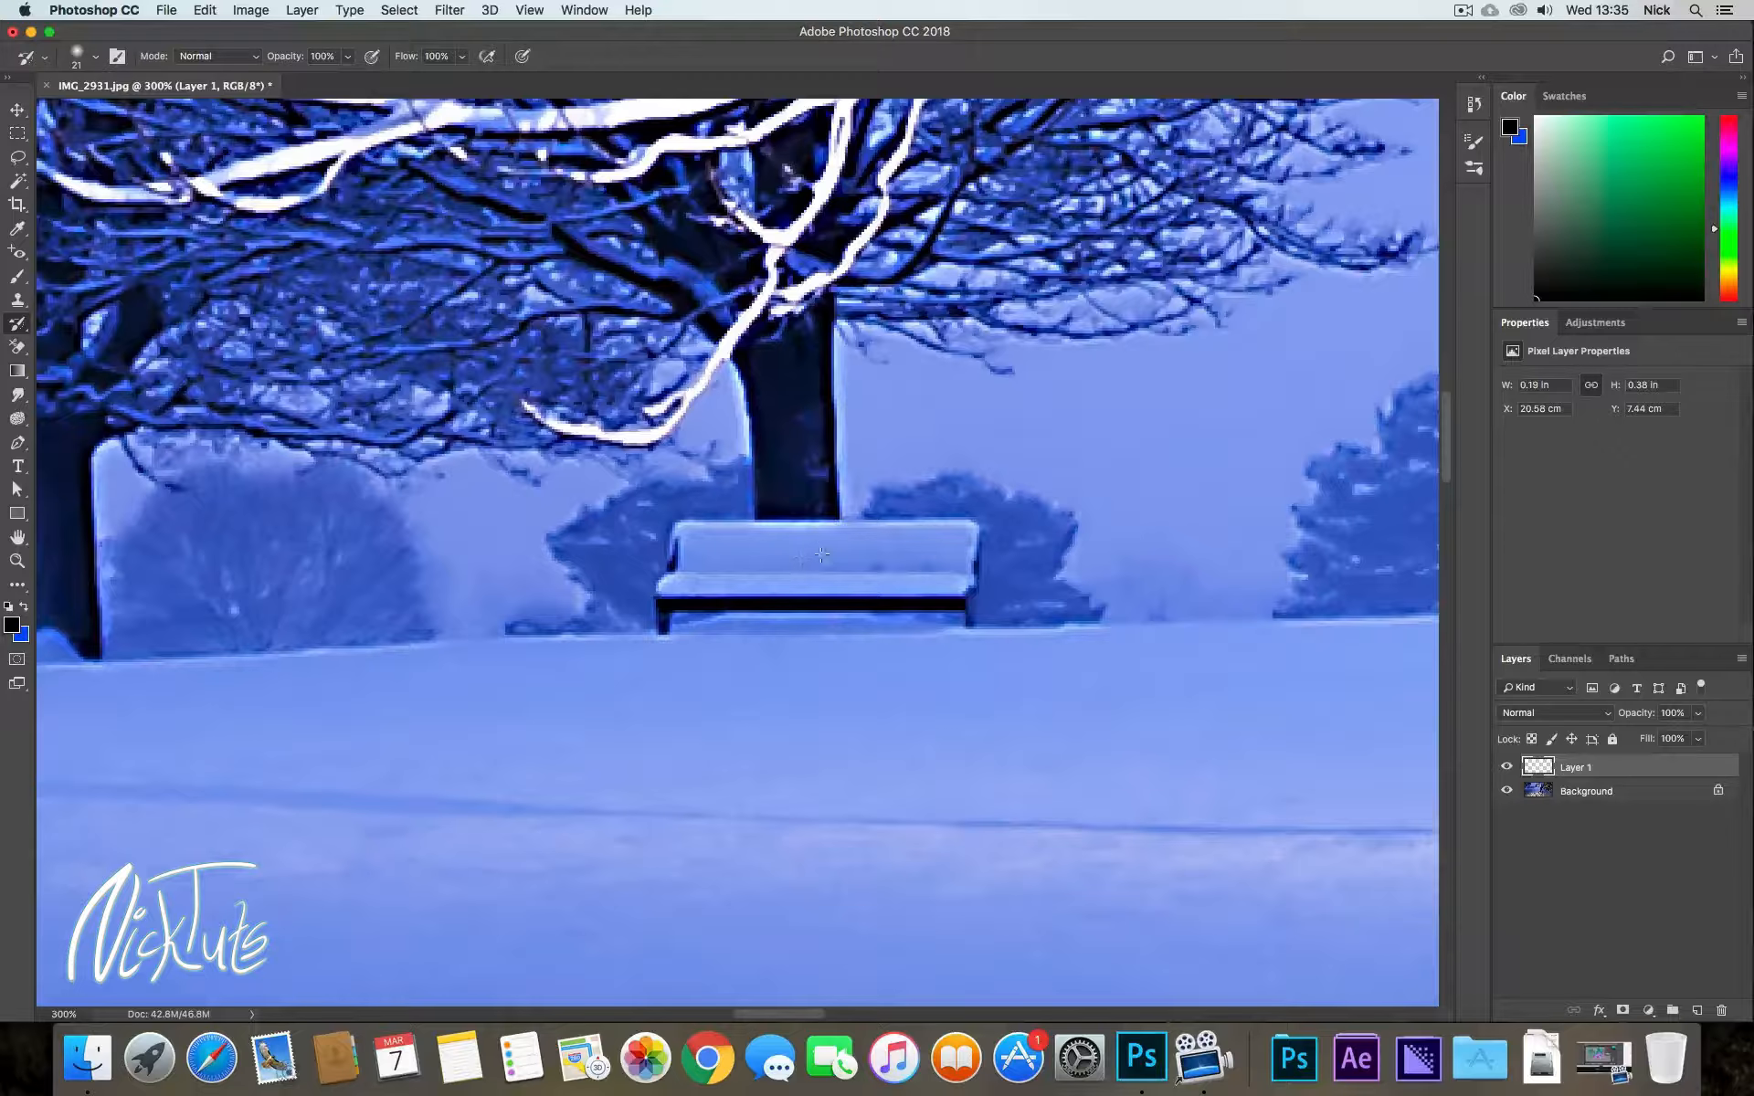
{"action": "left_click_drag", "start_coordinate": [815, 533], "coordinate": [881, 400]}
{"action": "key", "text": "super+z"}
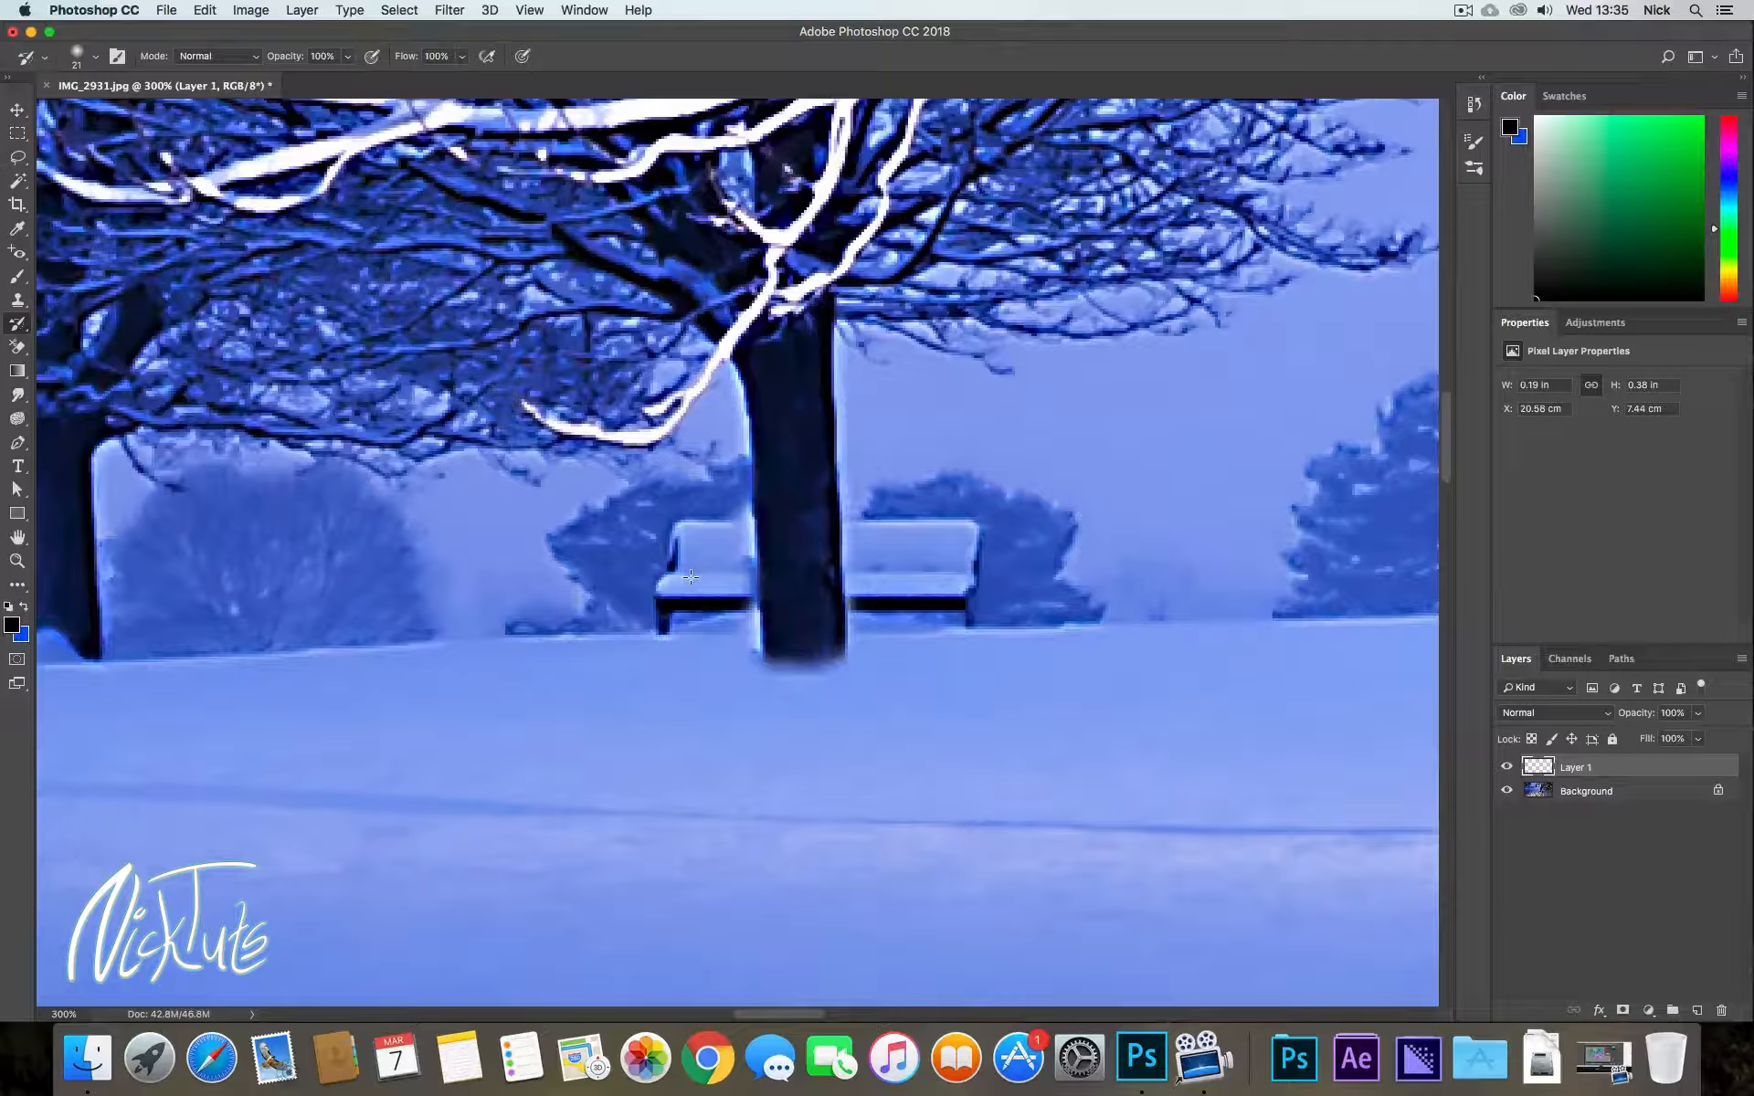
Erase the cloned trunk over the bench with the Eraser tool, and undo the erasing
{"action": "left_click", "coordinate": [20, 348]}
{"action": "left_click", "coordinate": [100, 341]}
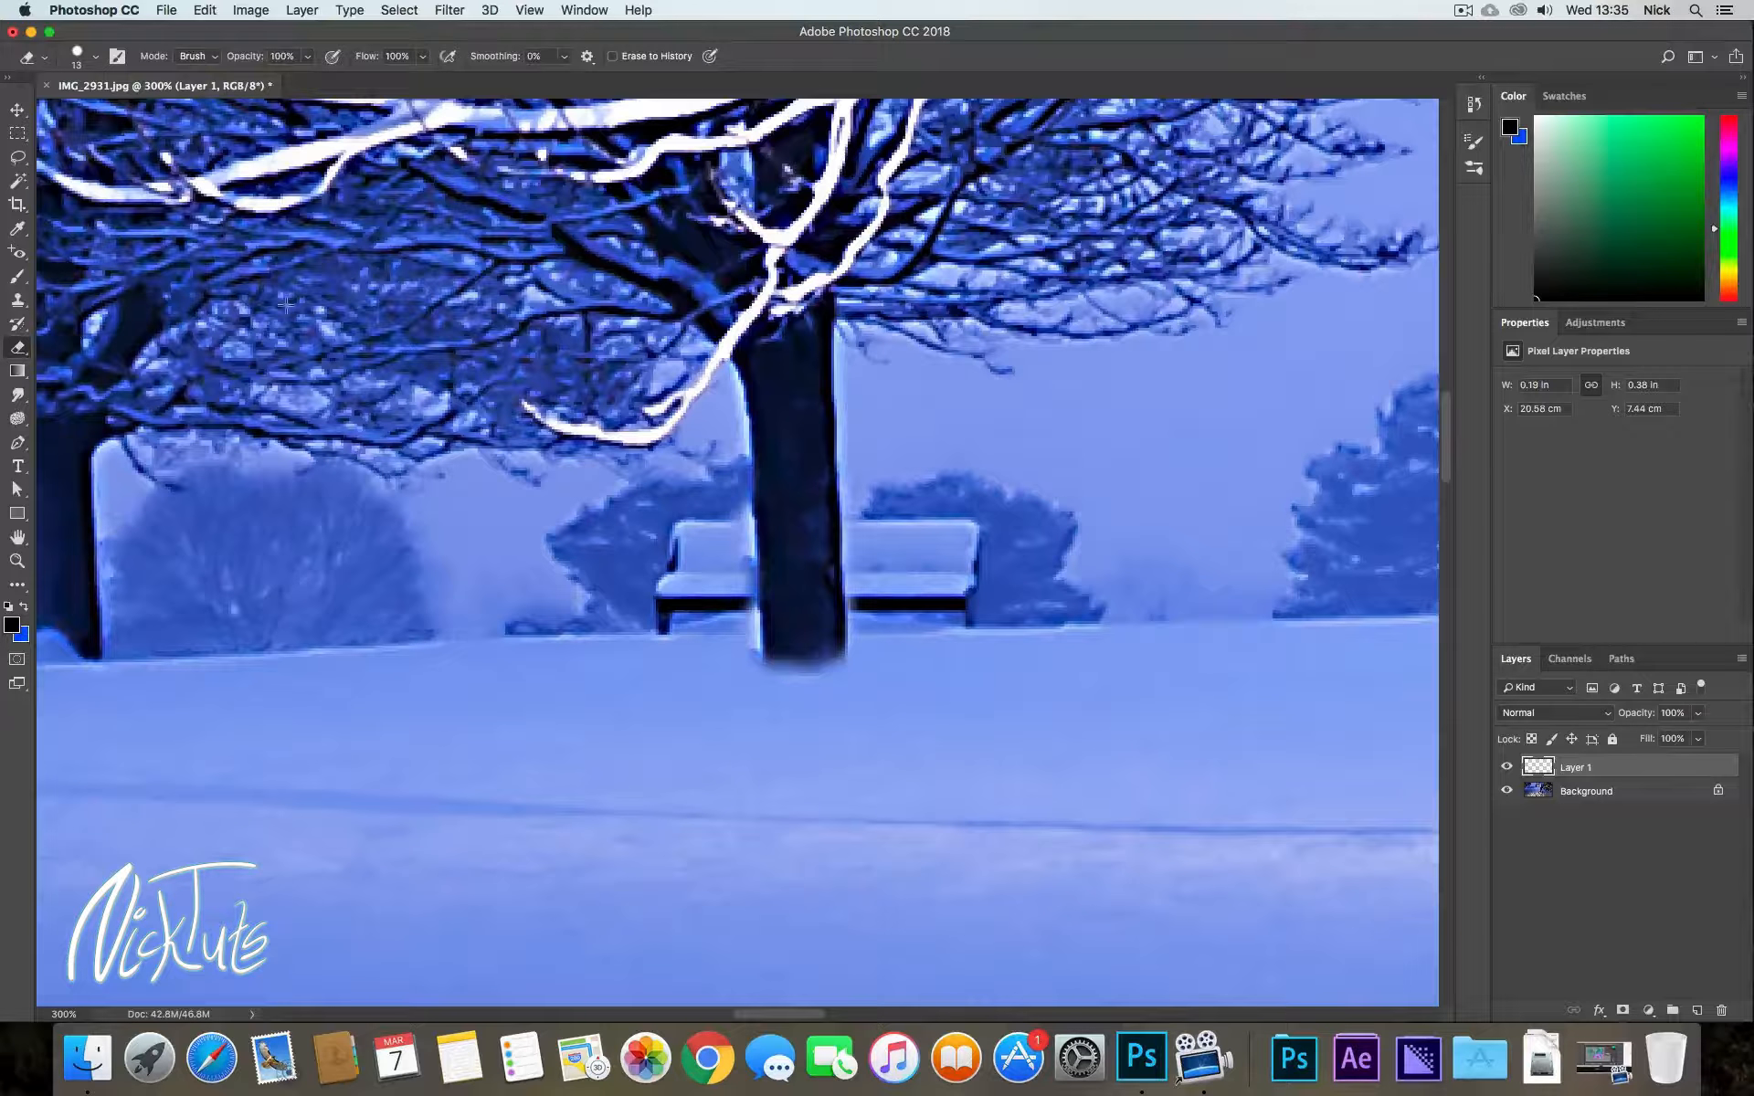
{"action": "mouse_move", "coordinate": [864, 630]}
{"action": "left_mouse_down"}
{"action": "mouse_move", "coordinate": [852, 585]}
{"action": "mouse_move", "coordinate": [879, 528]}
{"action": "mouse_move", "coordinate": [744, 589]}
{"action": "mouse_move", "coordinate": [785, 521]}
{"action": "left_mouse_up"}
{"action": "left_click_drag", "start_coordinate": [823, 651], "coordinate": [848, 646]}
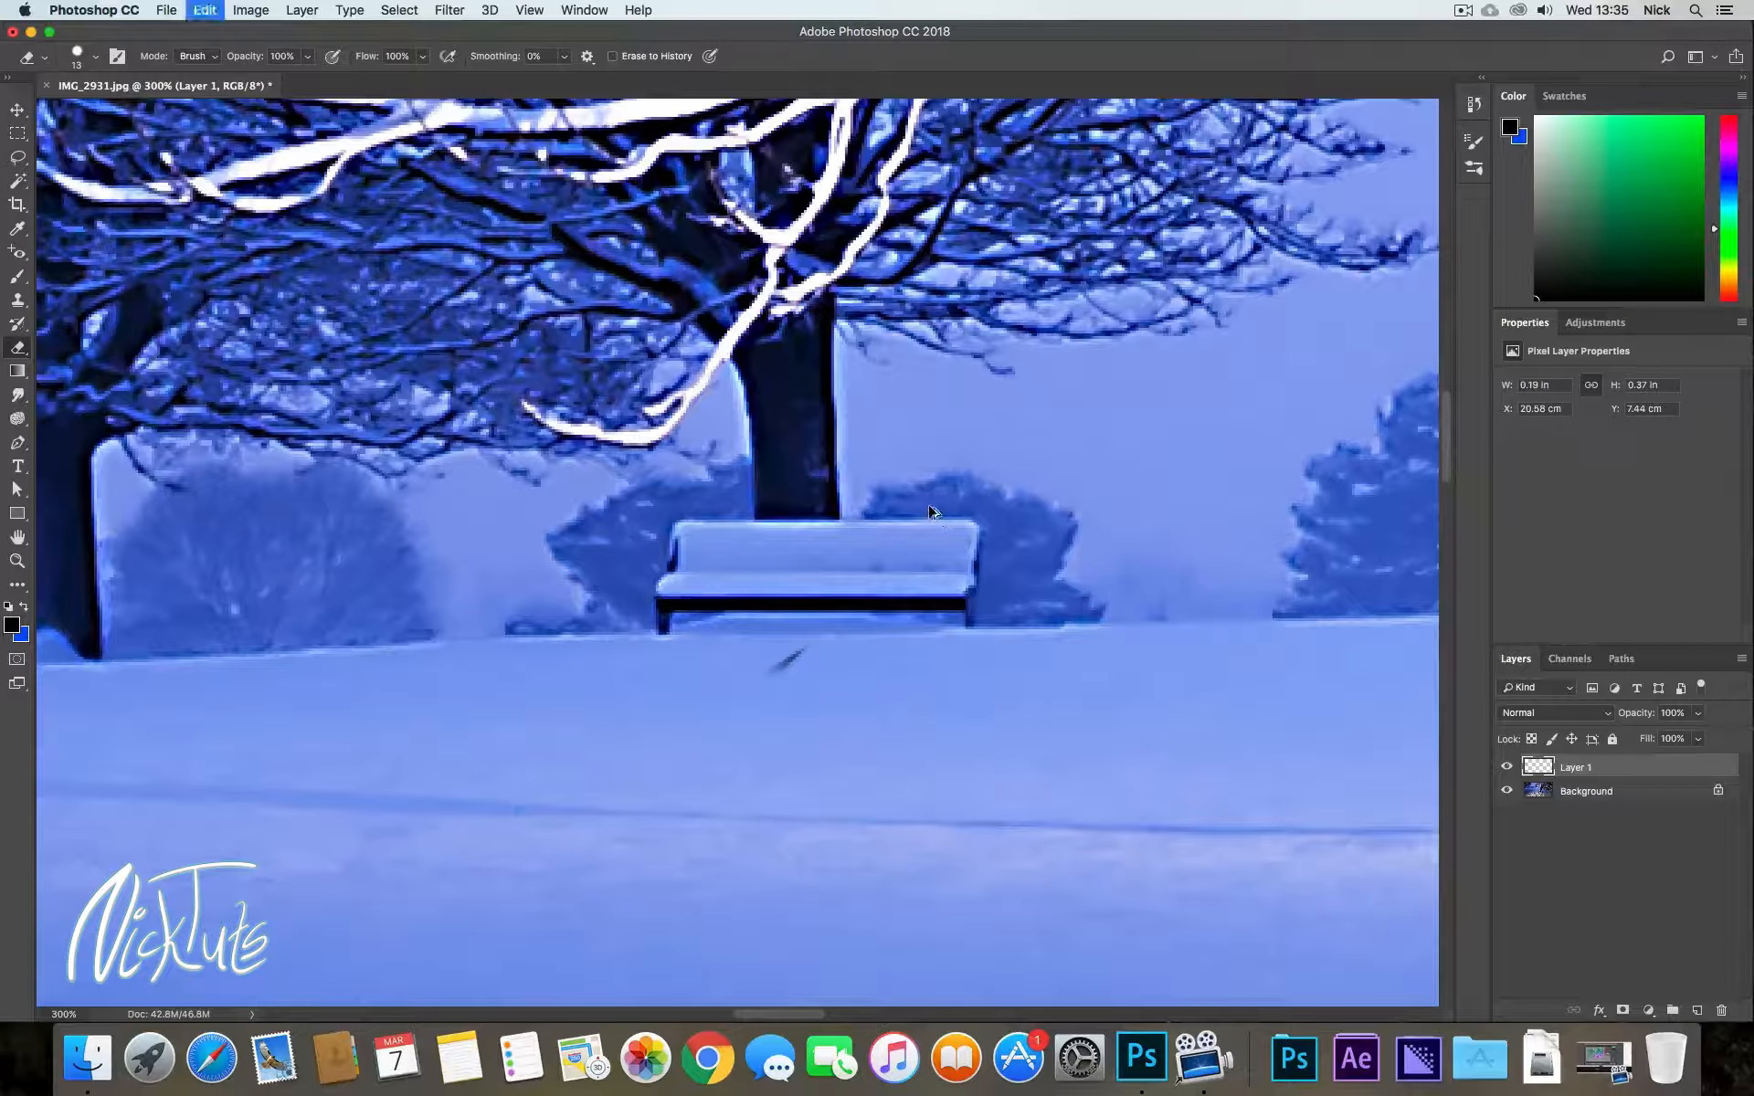
{"action": "key", "text": "super+alt+z"}
{"action": "key", "text": "super+alt+z"}
Switch to the Background Eraser and bring the dark-clothed man in the foreground into close view
{"action": "right_click", "coordinate": [20, 353]}
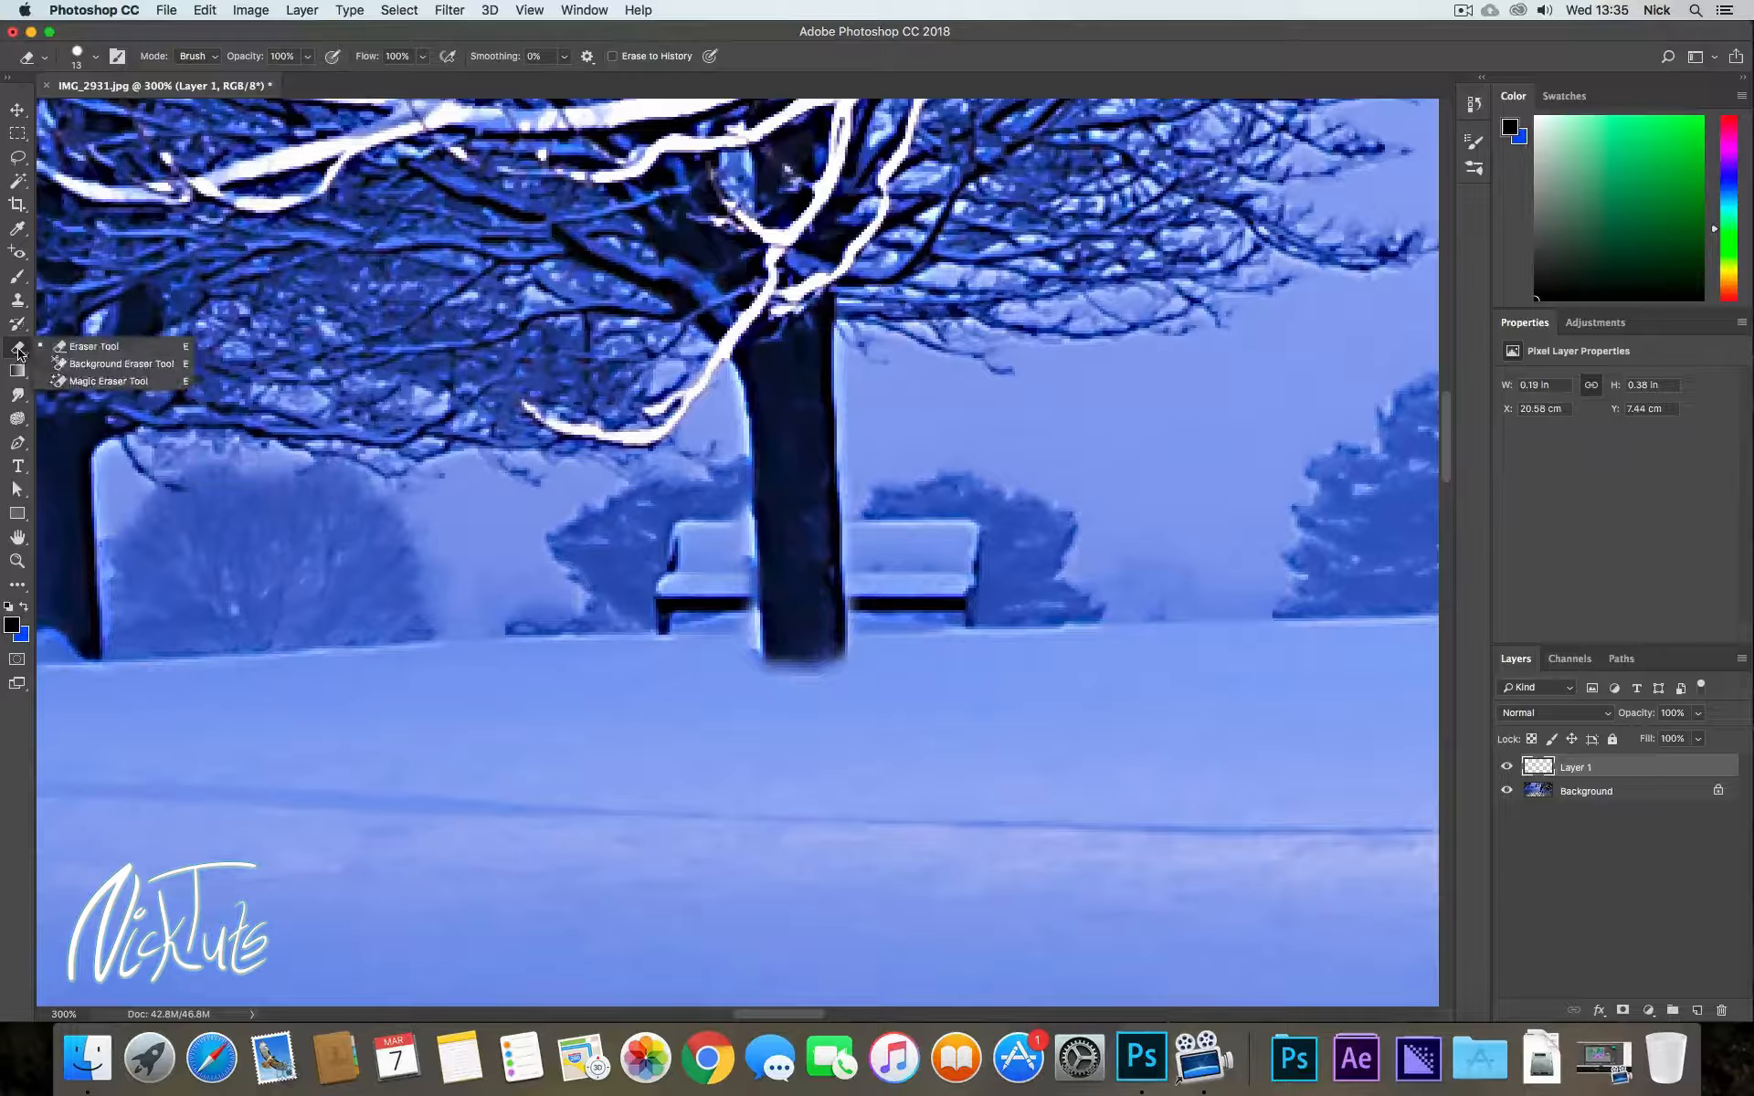
{"action": "left_click", "coordinate": [92, 364]}
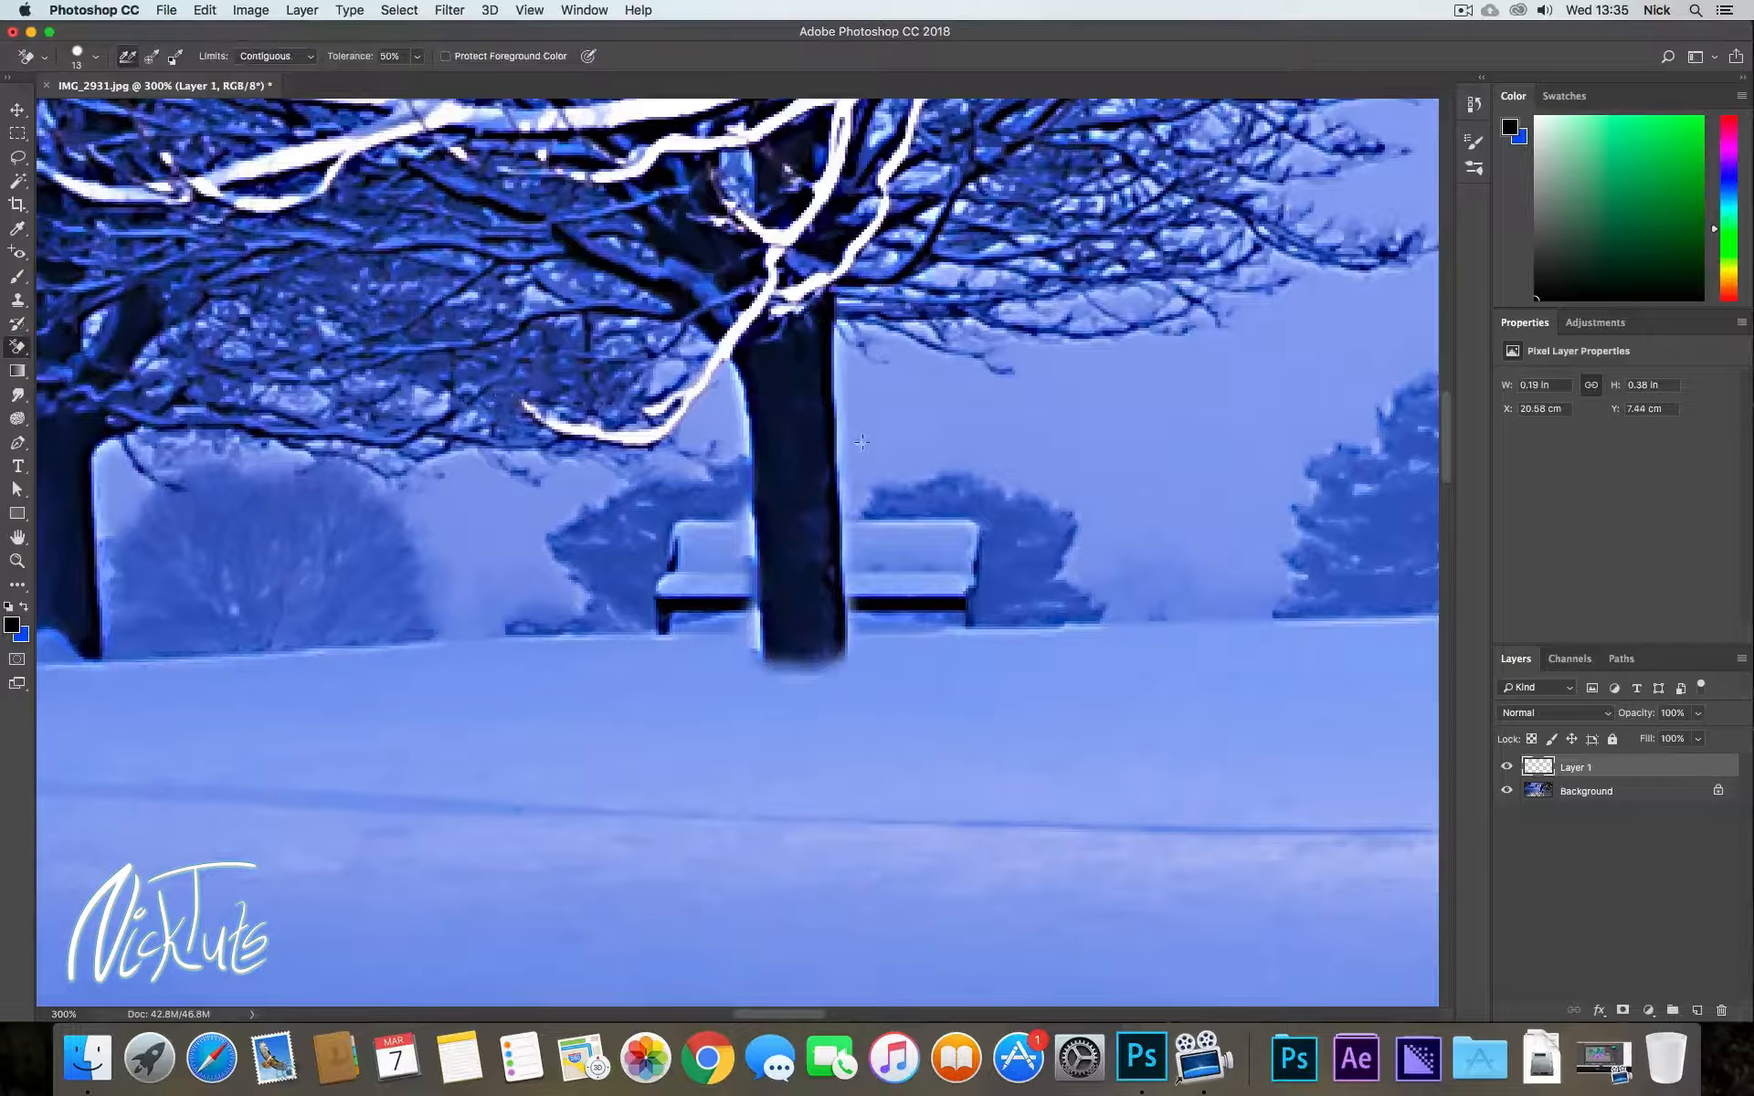
{"action": "left_click_drag", "start_coordinate": [1044, 647], "coordinate": [654, 426]}
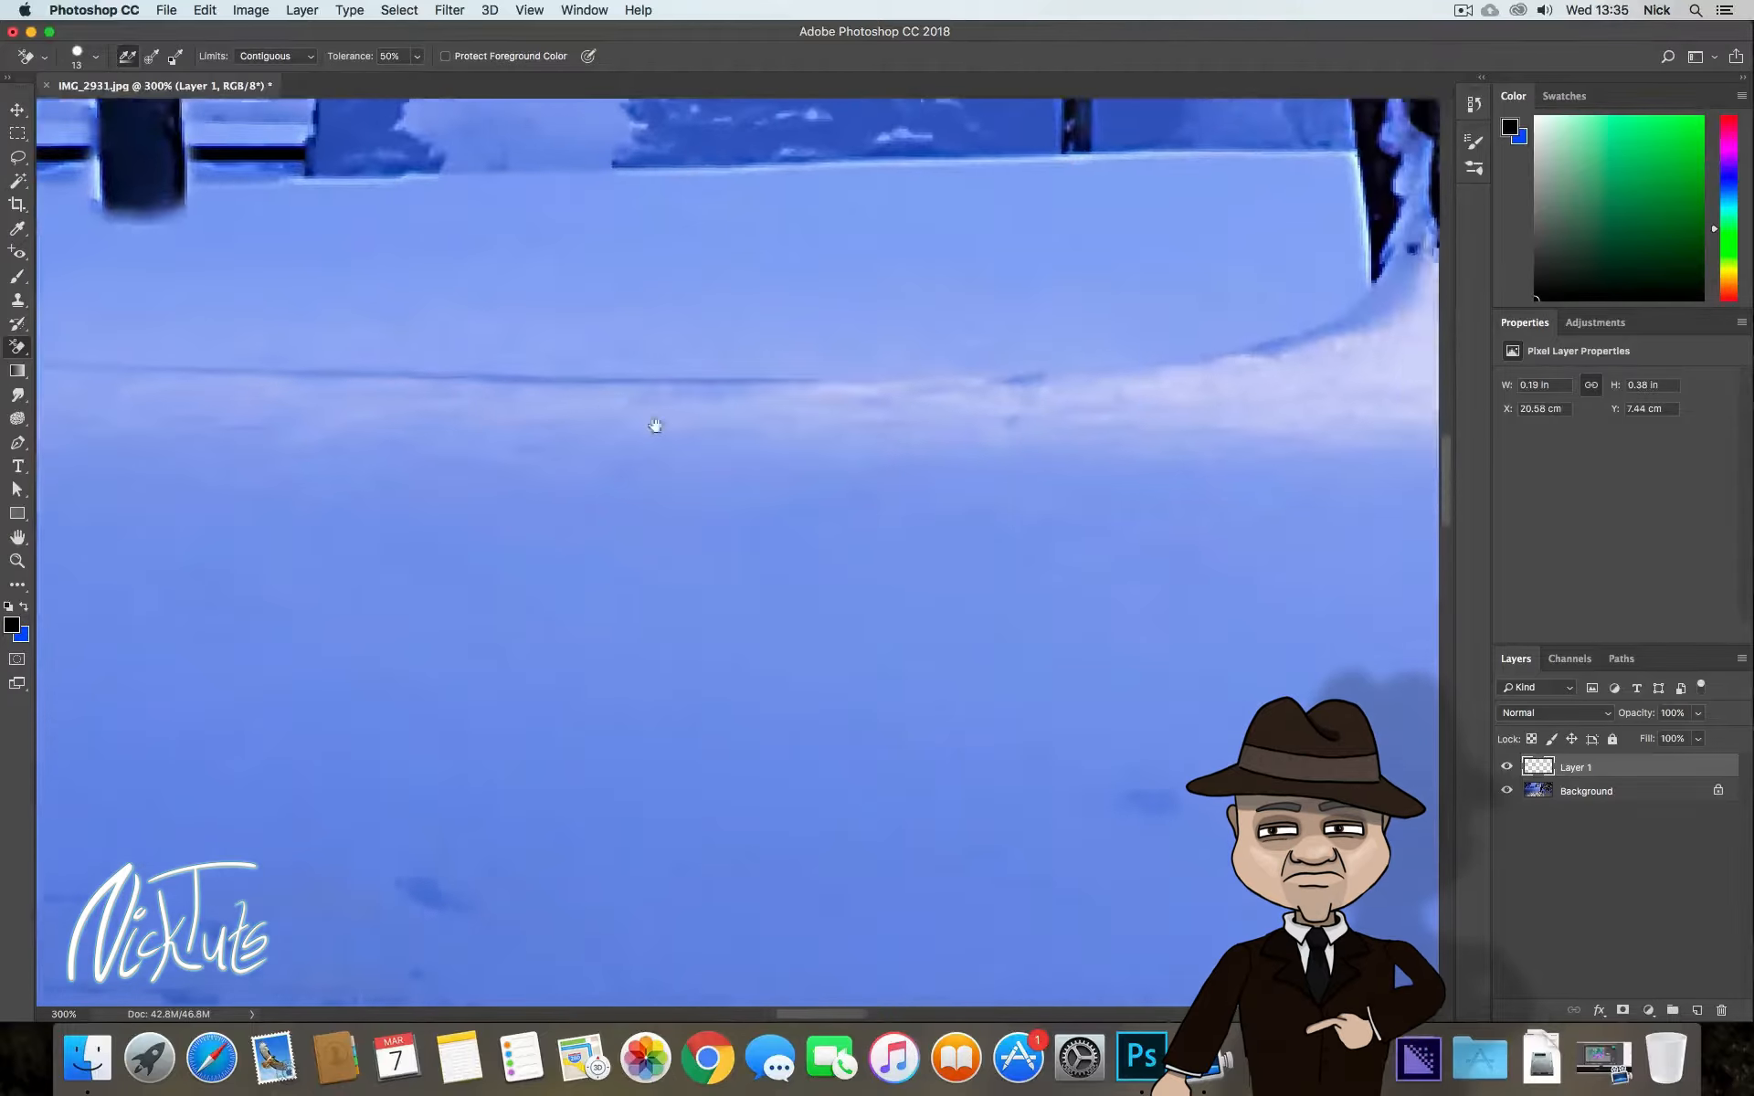
{"action": "left_click_drag", "start_coordinate": [1023, 548], "coordinate": [819, 424]}
{"action": "left_click_drag", "start_coordinate": [969, 660], "coordinate": [567, 566]}
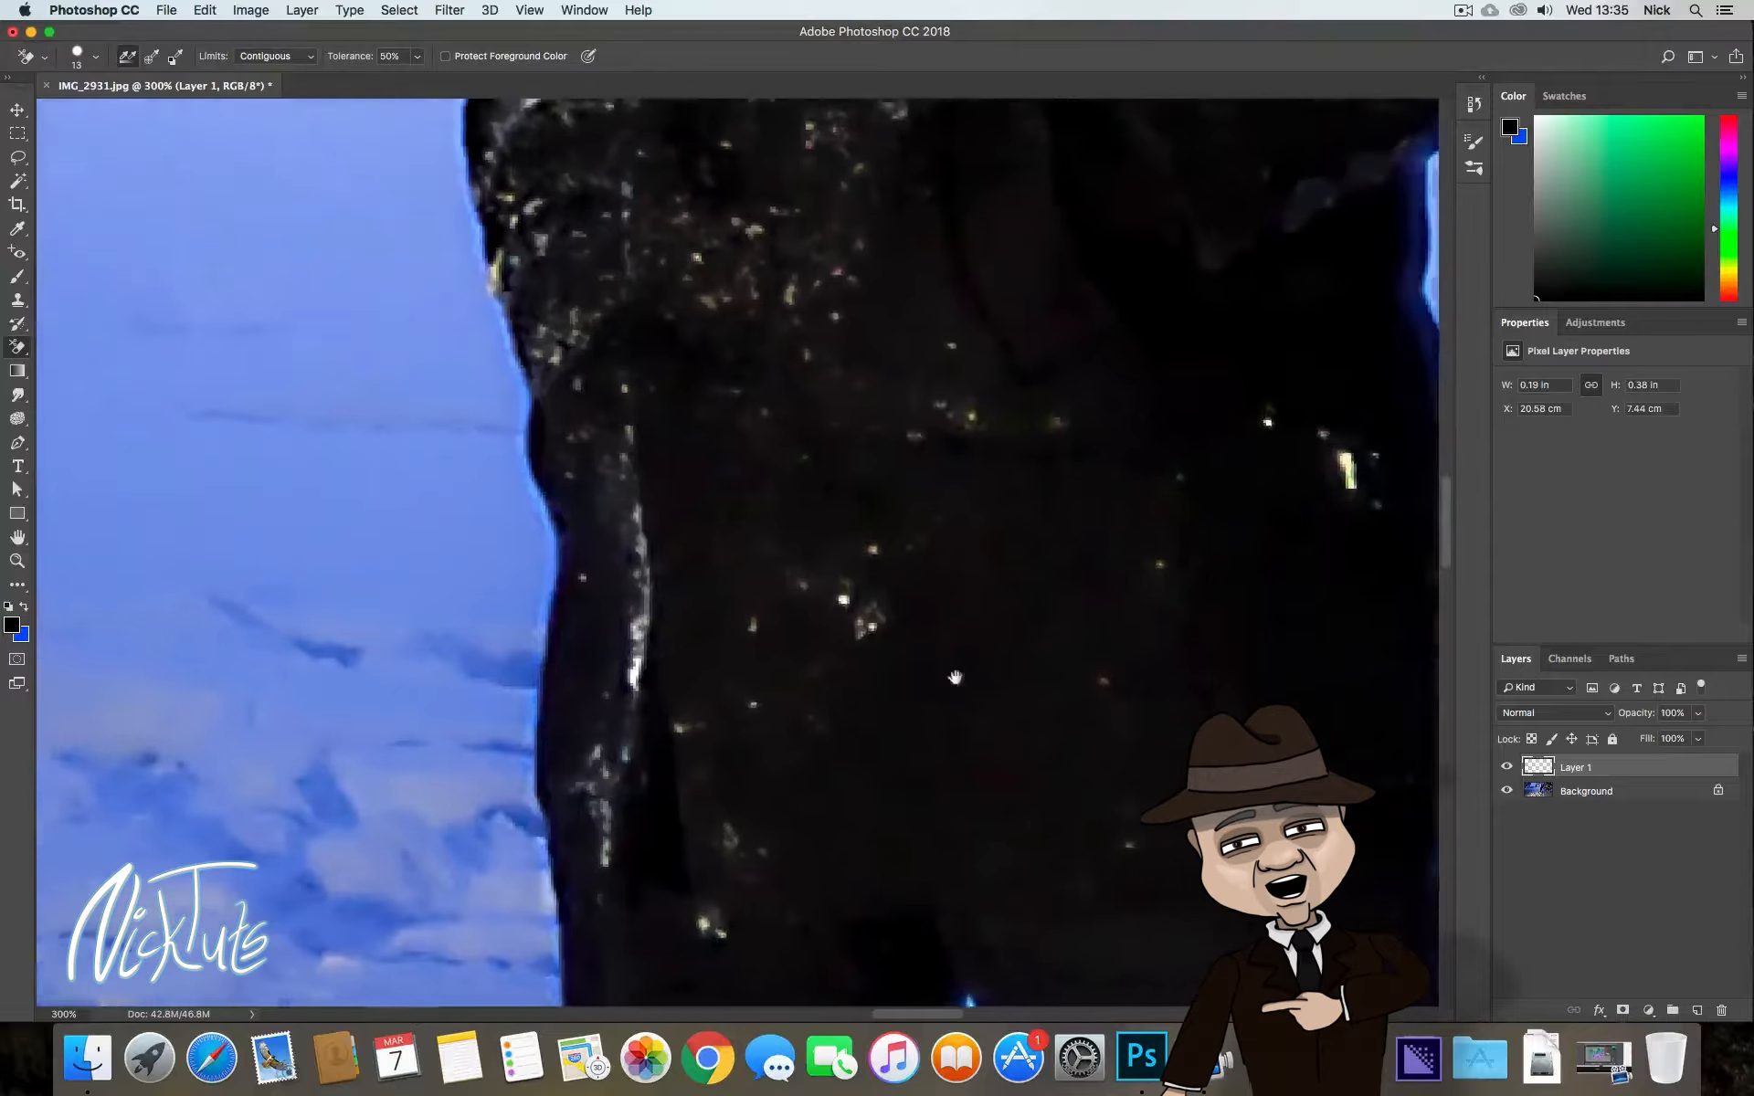
{"action": "left_click_drag", "start_coordinate": [968, 694], "coordinate": [845, 293]}
{"action": "left_click_drag", "start_coordinate": [944, 501], "coordinate": [987, 579]}
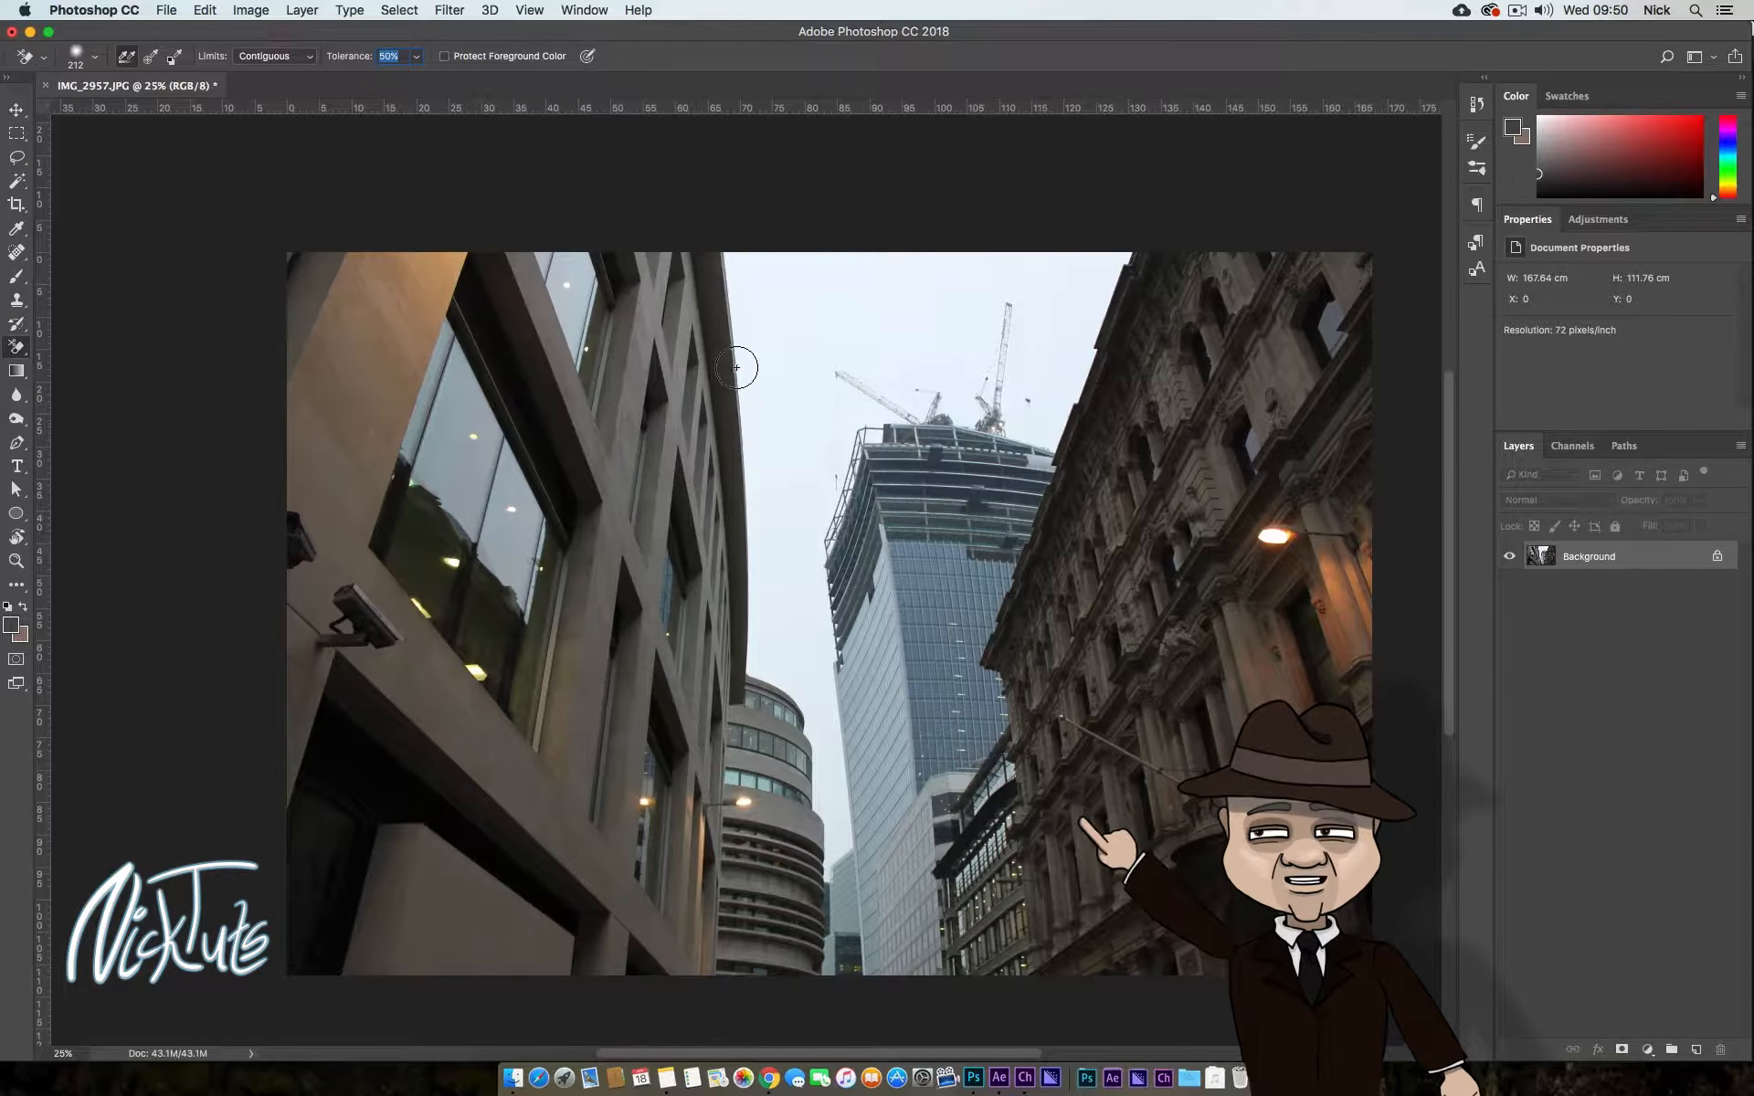
Erase the sky between the buildings and over the cranes with the Background Eraser at 50% tolerance, and undo all strokes
{"action": "mouse_move", "coordinate": [760, 287]}
{"action": "left_mouse_down"}
{"action": "mouse_move", "coordinate": [744, 258]}
{"action": "mouse_move", "coordinate": [740, 306]}
{"action": "mouse_move", "coordinate": [763, 294]}
{"action": "mouse_move", "coordinate": [754, 383]}
{"action": "mouse_move", "coordinate": [744, 338]}
{"action": "mouse_move", "coordinate": [770, 519]}
{"action": "mouse_move", "coordinate": [797, 295]}
{"action": "left_mouse_up"}
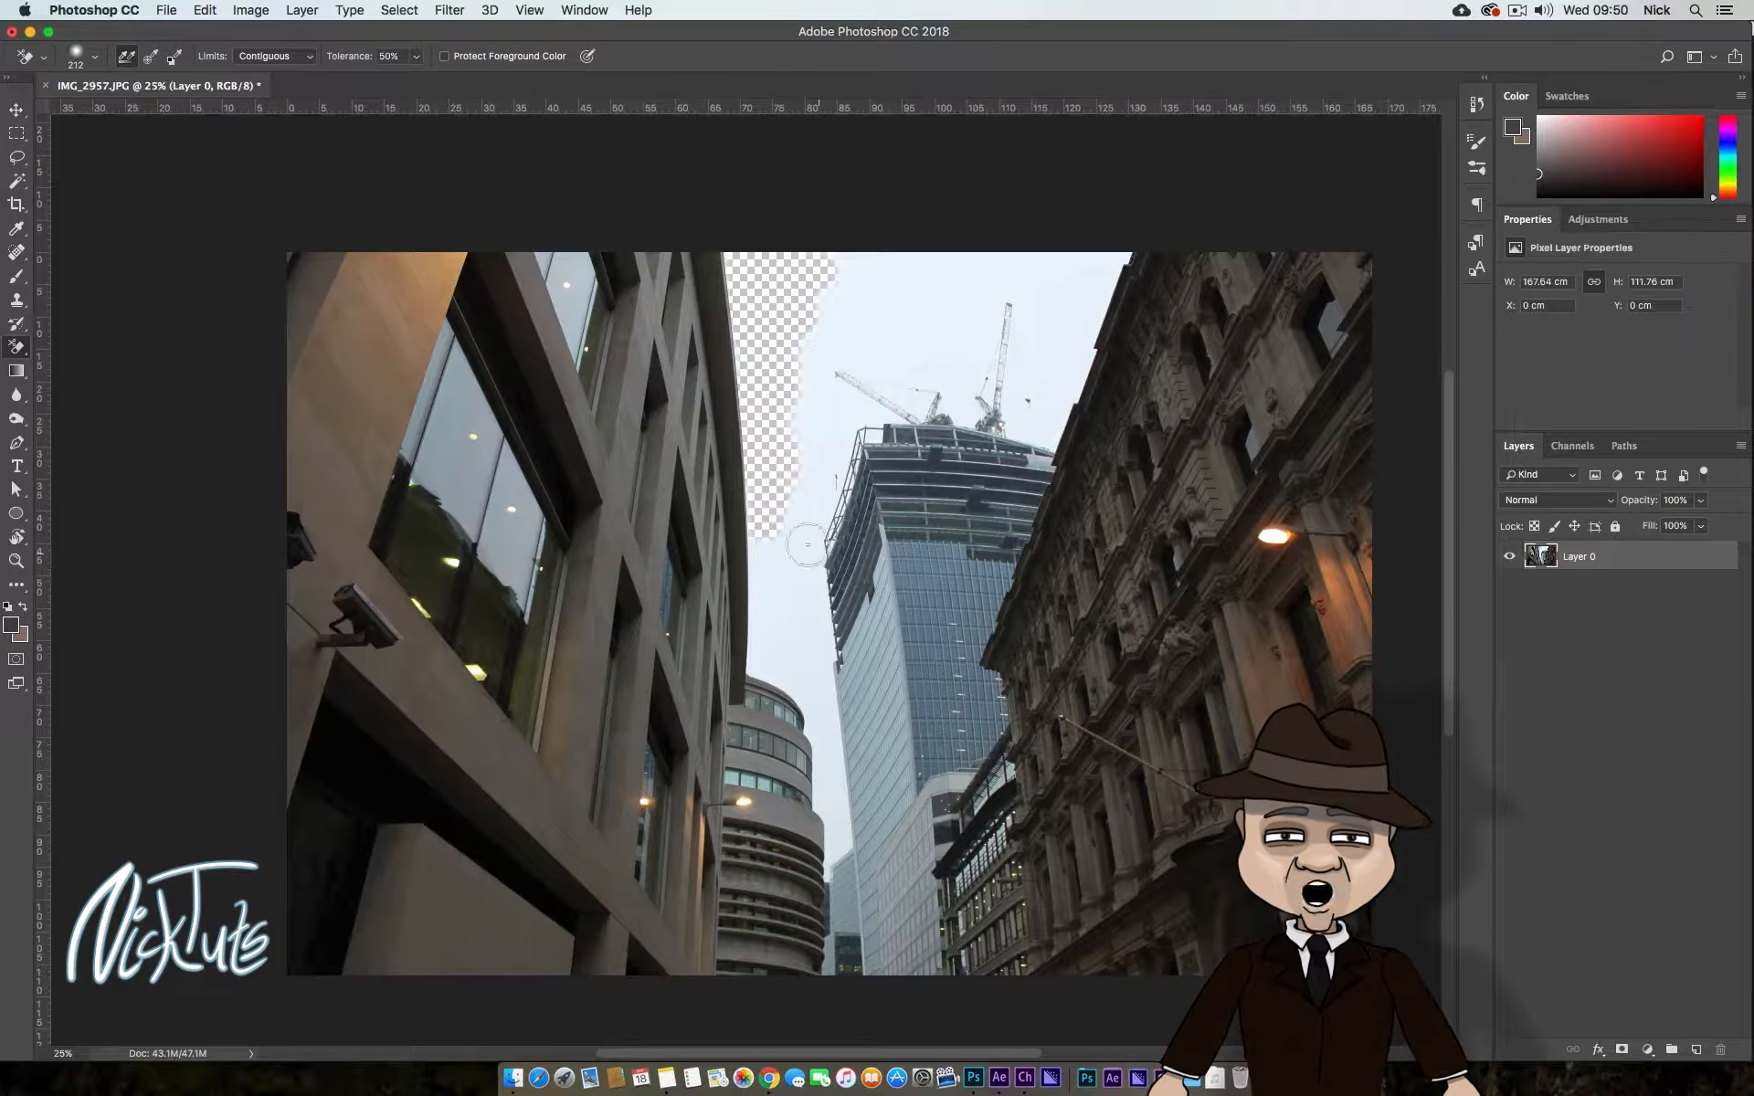
{"action": "mouse_move", "coordinate": [783, 567]}
{"action": "left_mouse_down"}
{"action": "mouse_move", "coordinate": [771, 549]}
{"action": "mouse_move", "coordinate": [771, 579]}
{"action": "left_mouse_up"}
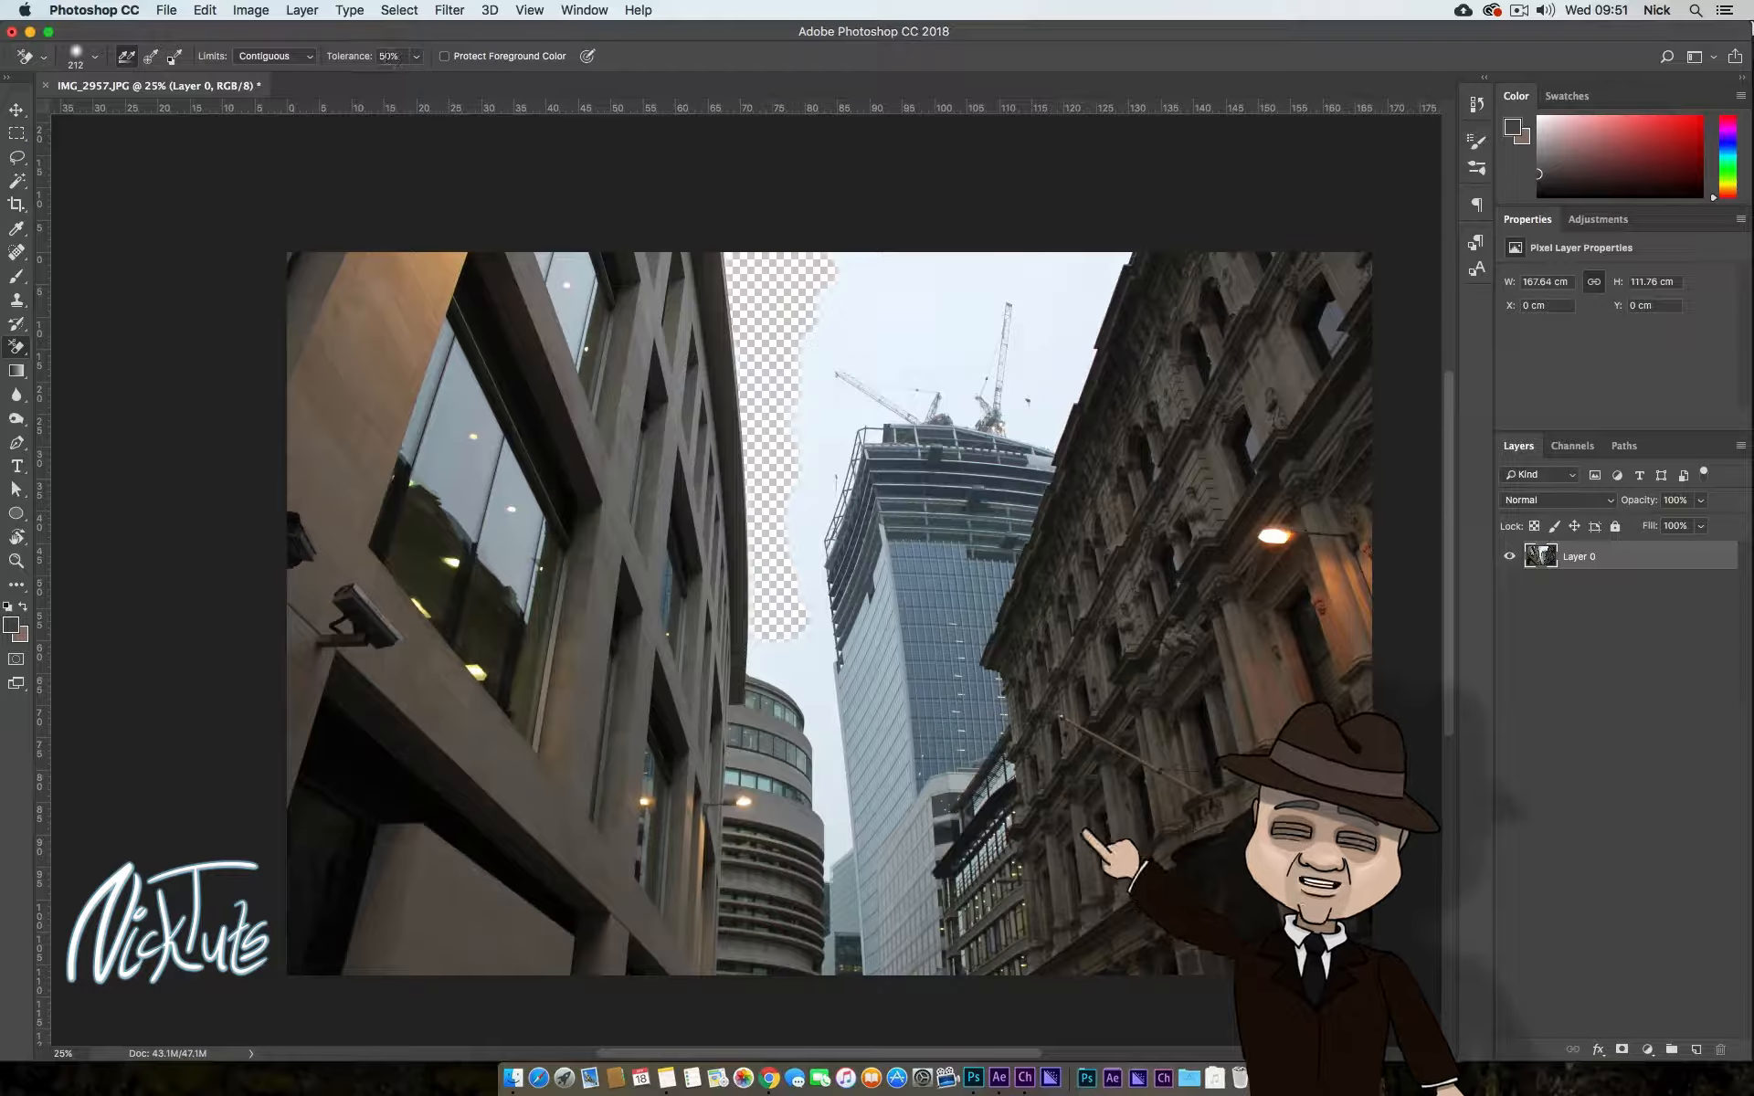
{"action": "mouse_move", "coordinate": [822, 375]}
{"action": "left_mouse_down"}
{"action": "mouse_move", "coordinate": [903, 368]}
{"action": "mouse_move", "coordinate": [874, 397]}
{"action": "mouse_move", "coordinate": [1006, 375]}
{"action": "mouse_move", "coordinate": [1011, 334]}
{"action": "mouse_move", "coordinate": [938, 347]}
{"action": "mouse_move", "coordinate": [975, 314]}
{"action": "mouse_move", "coordinate": [947, 289]}
{"action": "mouse_move", "coordinate": [817, 296]}
{"action": "mouse_move", "coordinate": [829, 273]}
{"action": "mouse_move", "coordinate": [883, 280]}
{"action": "mouse_move", "coordinate": [879, 308]}
{"action": "mouse_move", "coordinate": [809, 392]}
{"action": "mouse_move", "coordinate": [795, 450]}
{"action": "mouse_move", "coordinate": [872, 376]}
{"action": "mouse_move", "coordinate": [949, 355]}
{"action": "mouse_move", "coordinate": [949, 386]}
{"action": "mouse_move", "coordinate": [1014, 280]}
{"action": "left_mouse_up"}
{"action": "right_click", "coordinate": [997, 227]}
{"action": "left_click", "coordinate": [857, 277]}
{"action": "key", "text": "super+alt+z"}
{"action": "key", "text": "super+alt+z"}
{"action": "key", "text": "super+alt+z"}
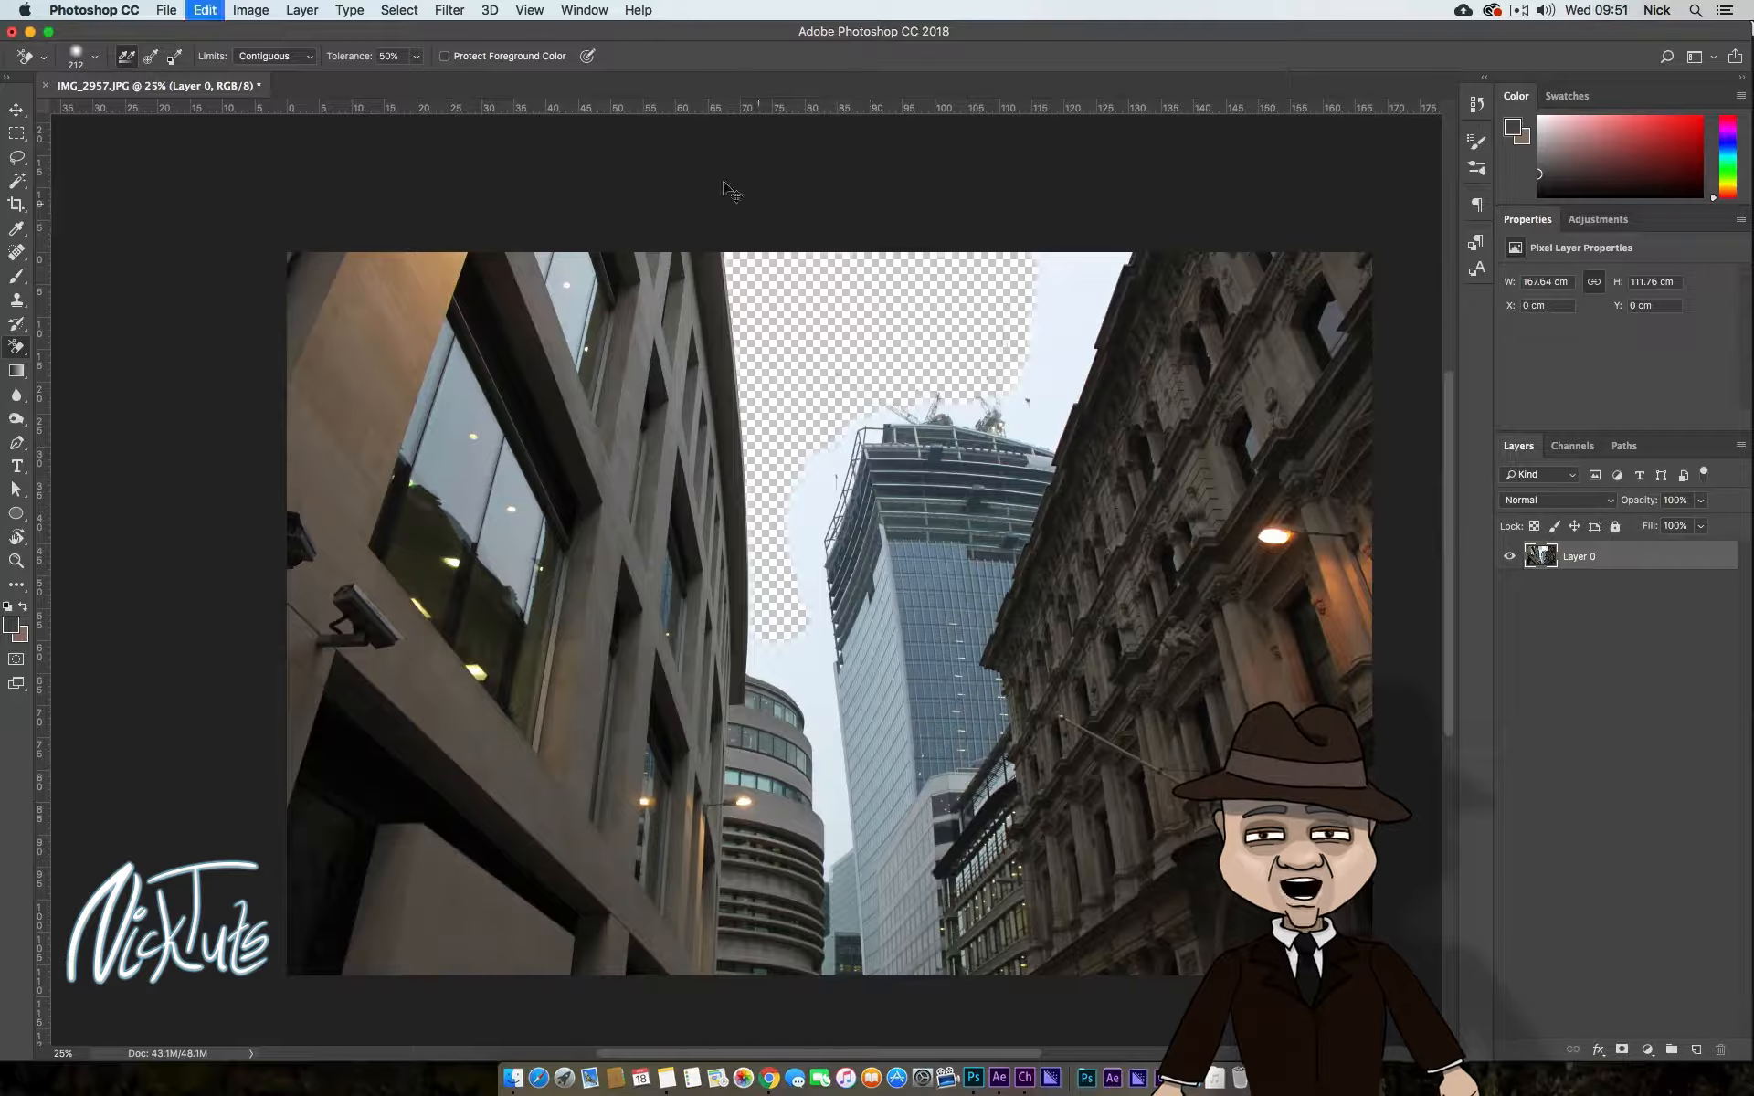
{"action": "key", "text": "super+alt+z"}
{"action": "key", "text": "super+alt+z"}
Set the Background Eraser tolerance to 1% and erase the sky between the buildings and around the cranes
{"action": "left_click", "coordinate": [416, 57]}
{"action": "type", "text": "1"}
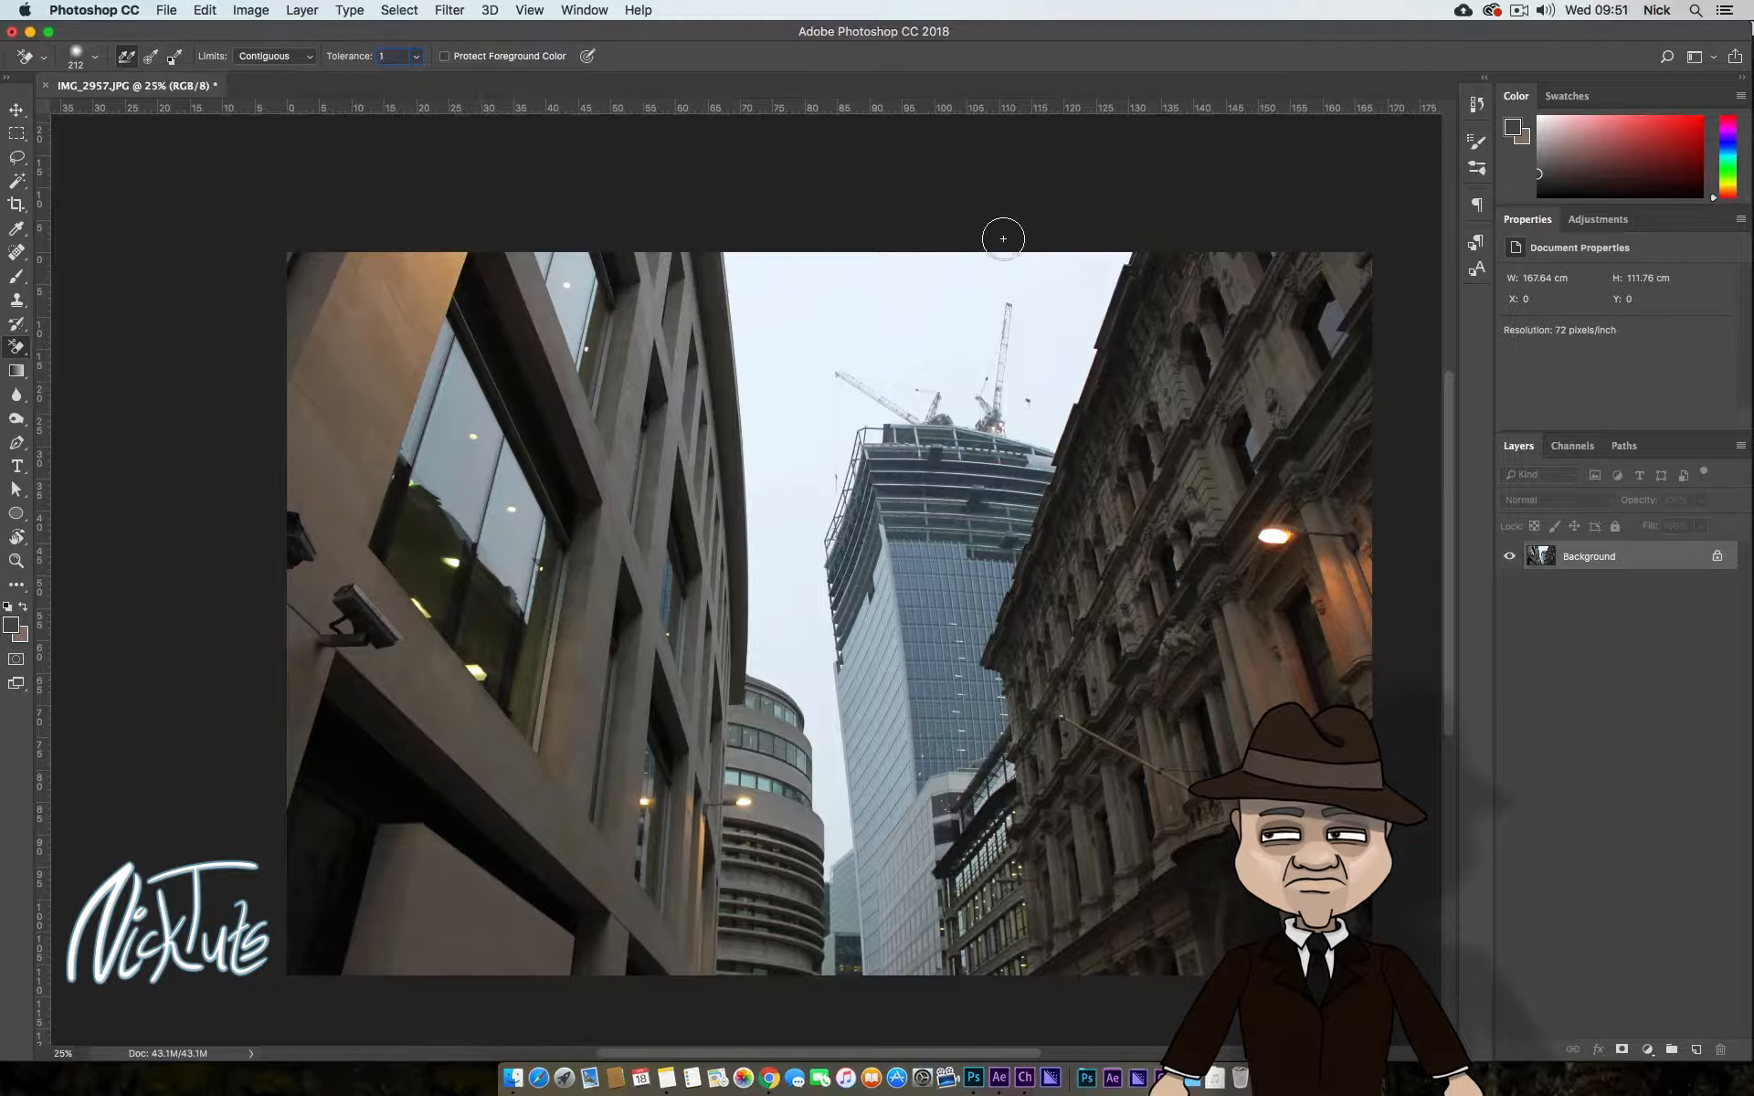
{"action": "key", "text": "Return"}
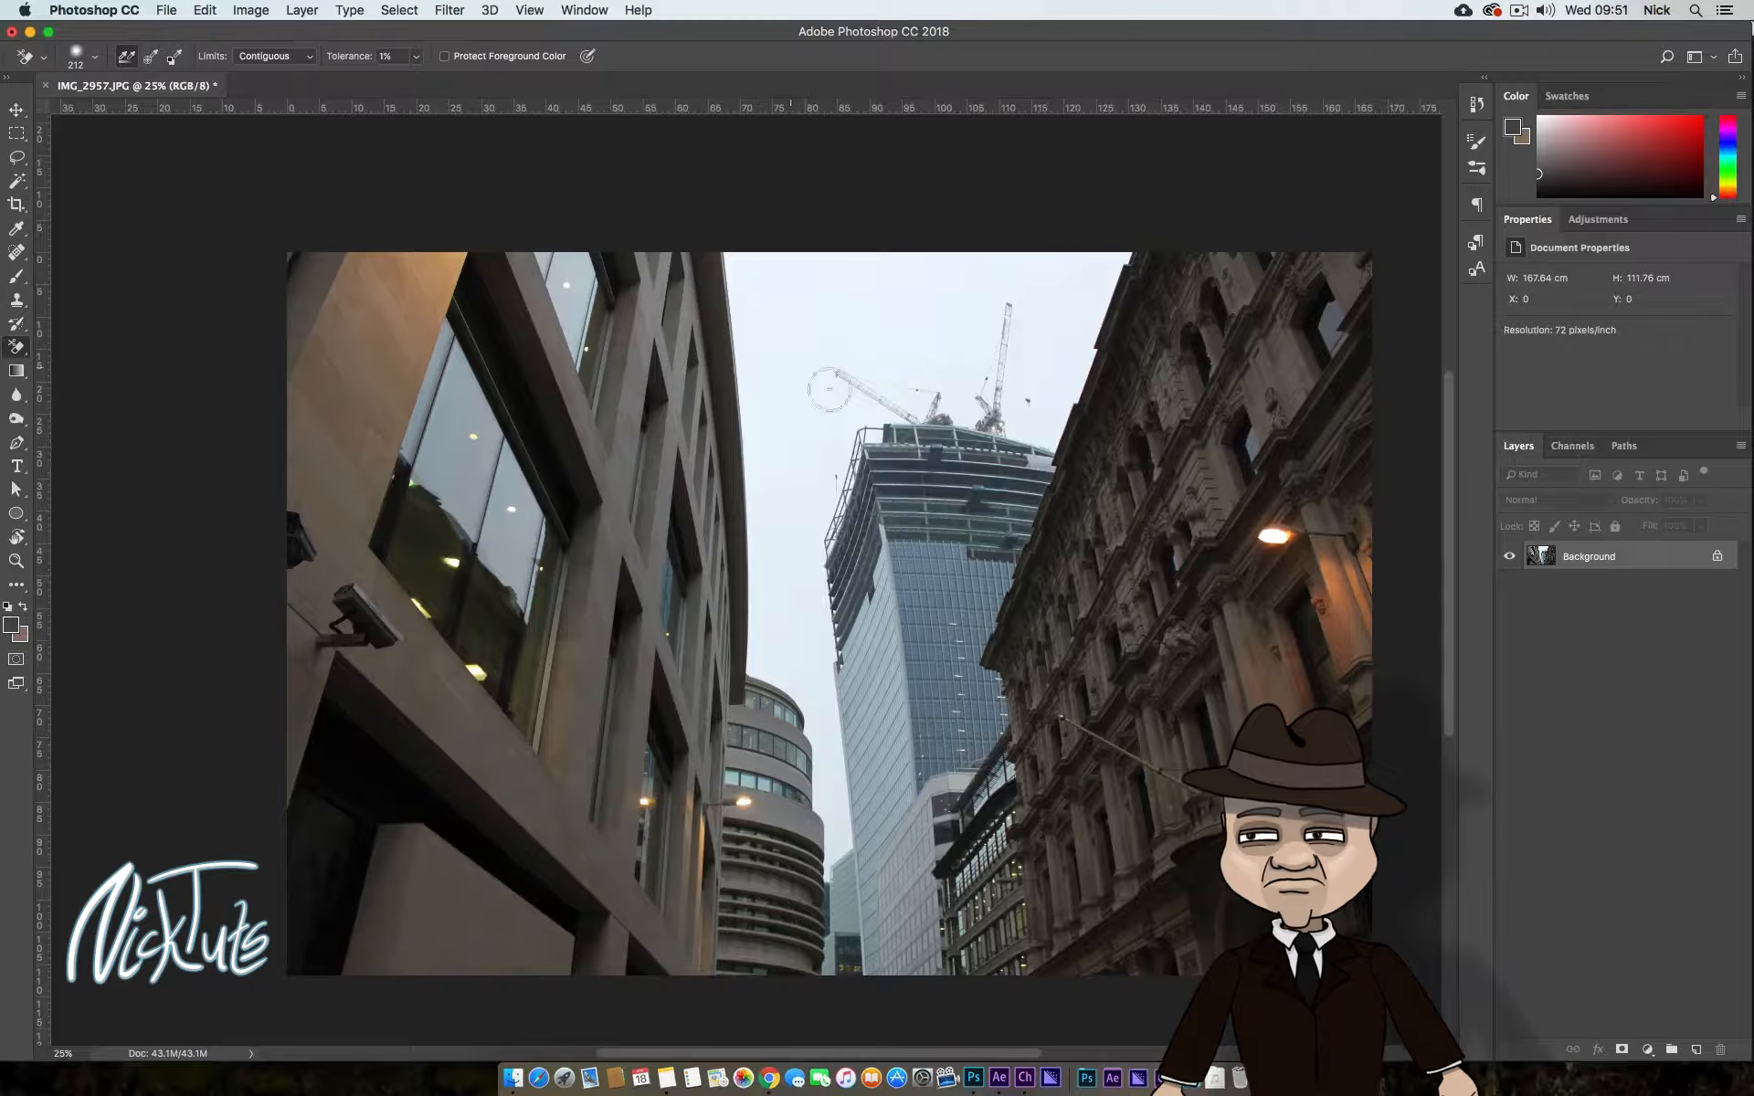
{"action": "left_click_drag", "start_coordinate": [740, 251], "coordinate": [753, 285]}
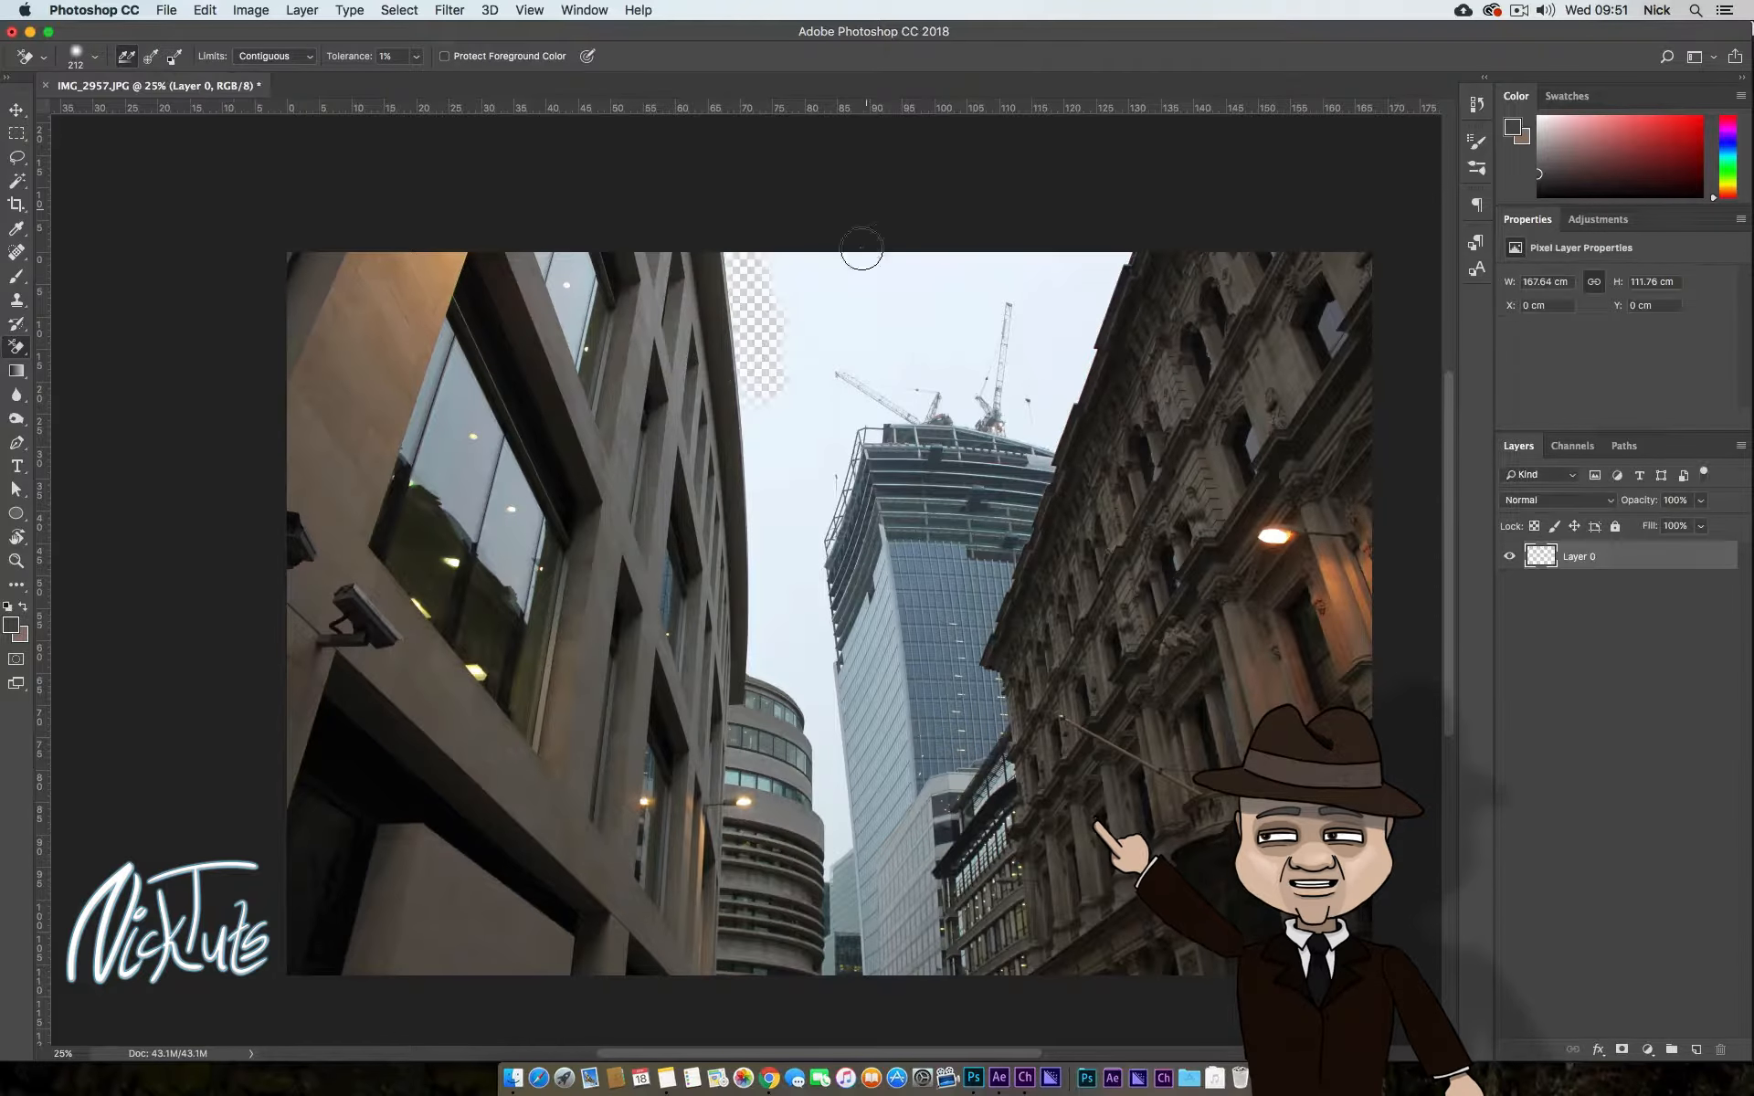
{"action": "mouse_move", "coordinate": [845, 382]}
{"action": "left_mouse_down"}
{"action": "mouse_move", "coordinate": [897, 390]}
{"action": "mouse_move", "coordinate": [814, 371]}
{"action": "mouse_move", "coordinate": [837, 353]}
{"action": "mouse_move", "coordinate": [831, 284]}
{"action": "mouse_move", "coordinate": [772, 294]}
{"action": "mouse_move", "coordinate": [864, 297]}
{"action": "mouse_move", "coordinate": [878, 252]}
{"action": "mouse_move", "coordinate": [845, 254]}
{"action": "mouse_move", "coordinate": [911, 343]}
{"action": "mouse_move", "coordinate": [1051, 263]}
{"action": "mouse_move", "coordinate": [1034, 301]}
{"action": "left_mouse_up"}
{"action": "right_click", "coordinate": [856, 339]}
{"action": "right_click", "coordinate": [788, 239]}
{"action": "left_click", "coordinate": [770, 415]}
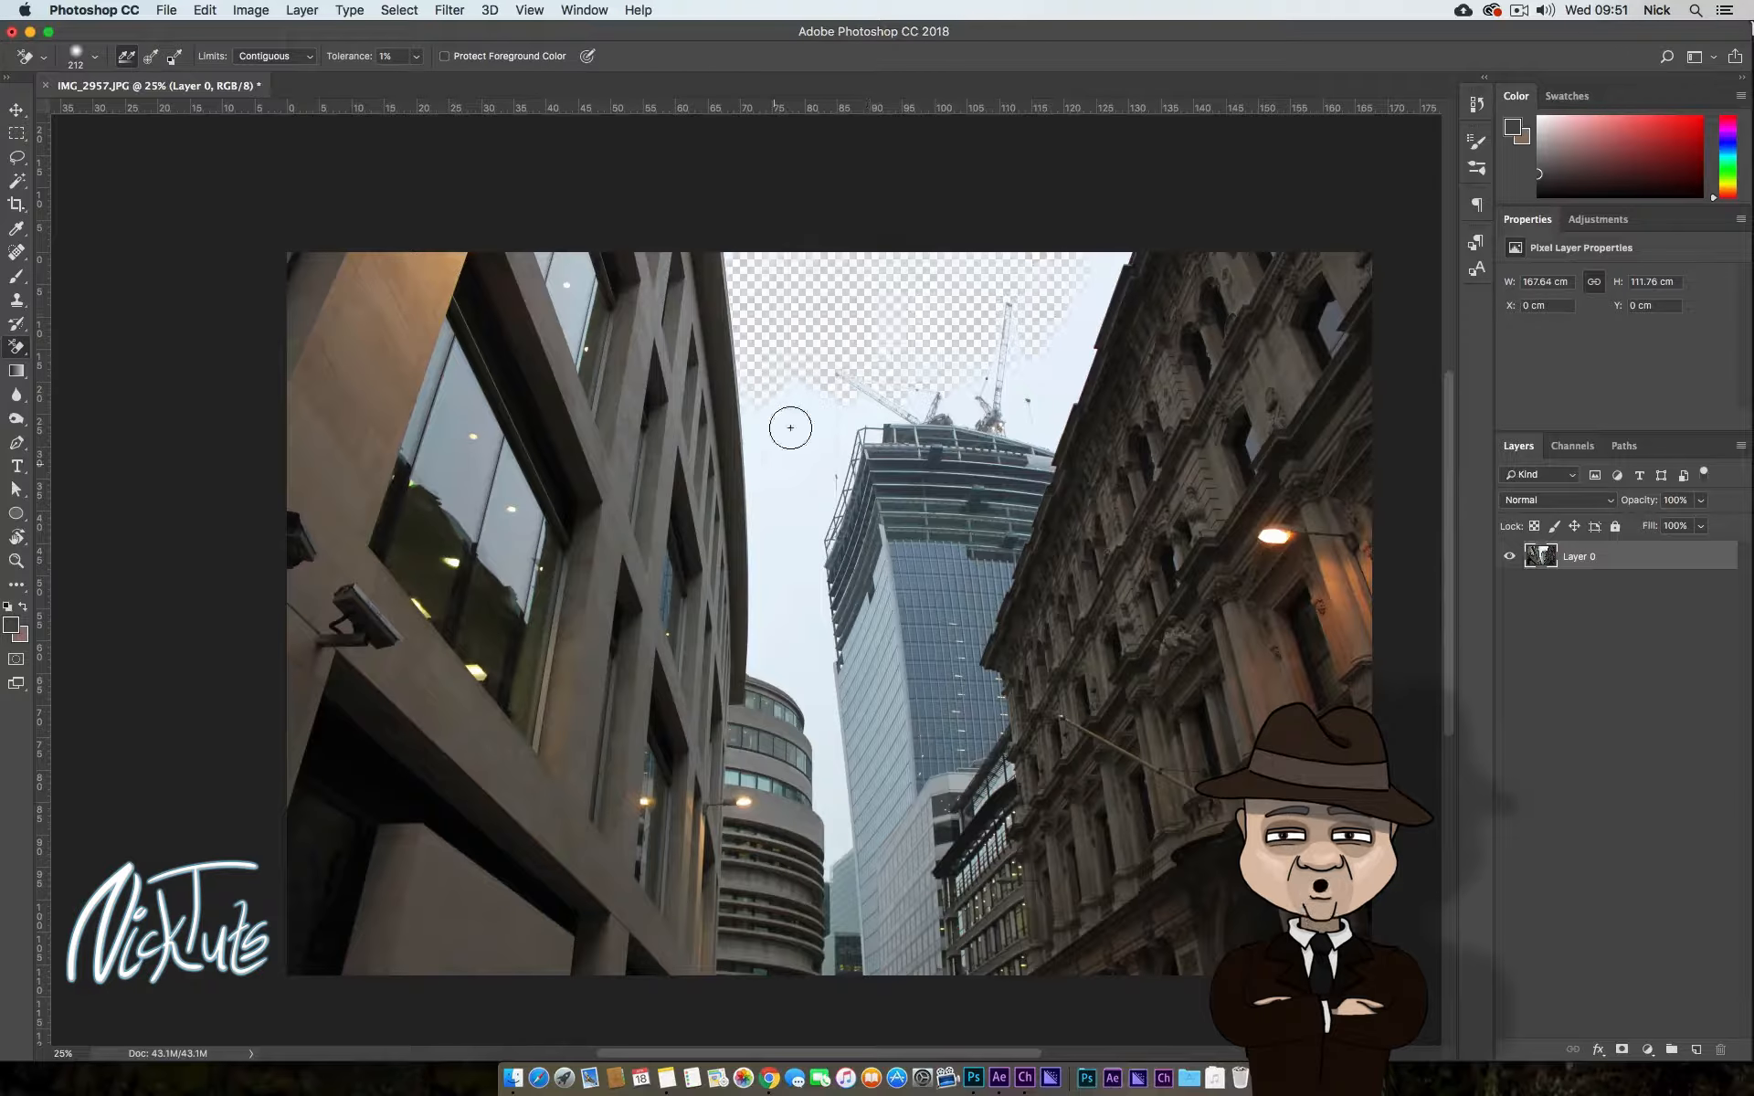
{"action": "mouse_move", "coordinate": [792, 427]}
{"action": "left_mouse_down"}
{"action": "mouse_move", "coordinate": [838, 369]}
{"action": "mouse_move", "coordinate": [814, 435]}
{"action": "mouse_move", "coordinate": [838, 407]}
{"action": "mouse_move", "coordinate": [782, 415]}
{"action": "mouse_move", "coordinate": [757, 467]}
{"action": "mouse_move", "coordinate": [775, 548]}
{"action": "mouse_move", "coordinate": [814, 509]}
{"action": "mouse_move", "coordinate": [849, 411]}
{"action": "left_mouse_up"}
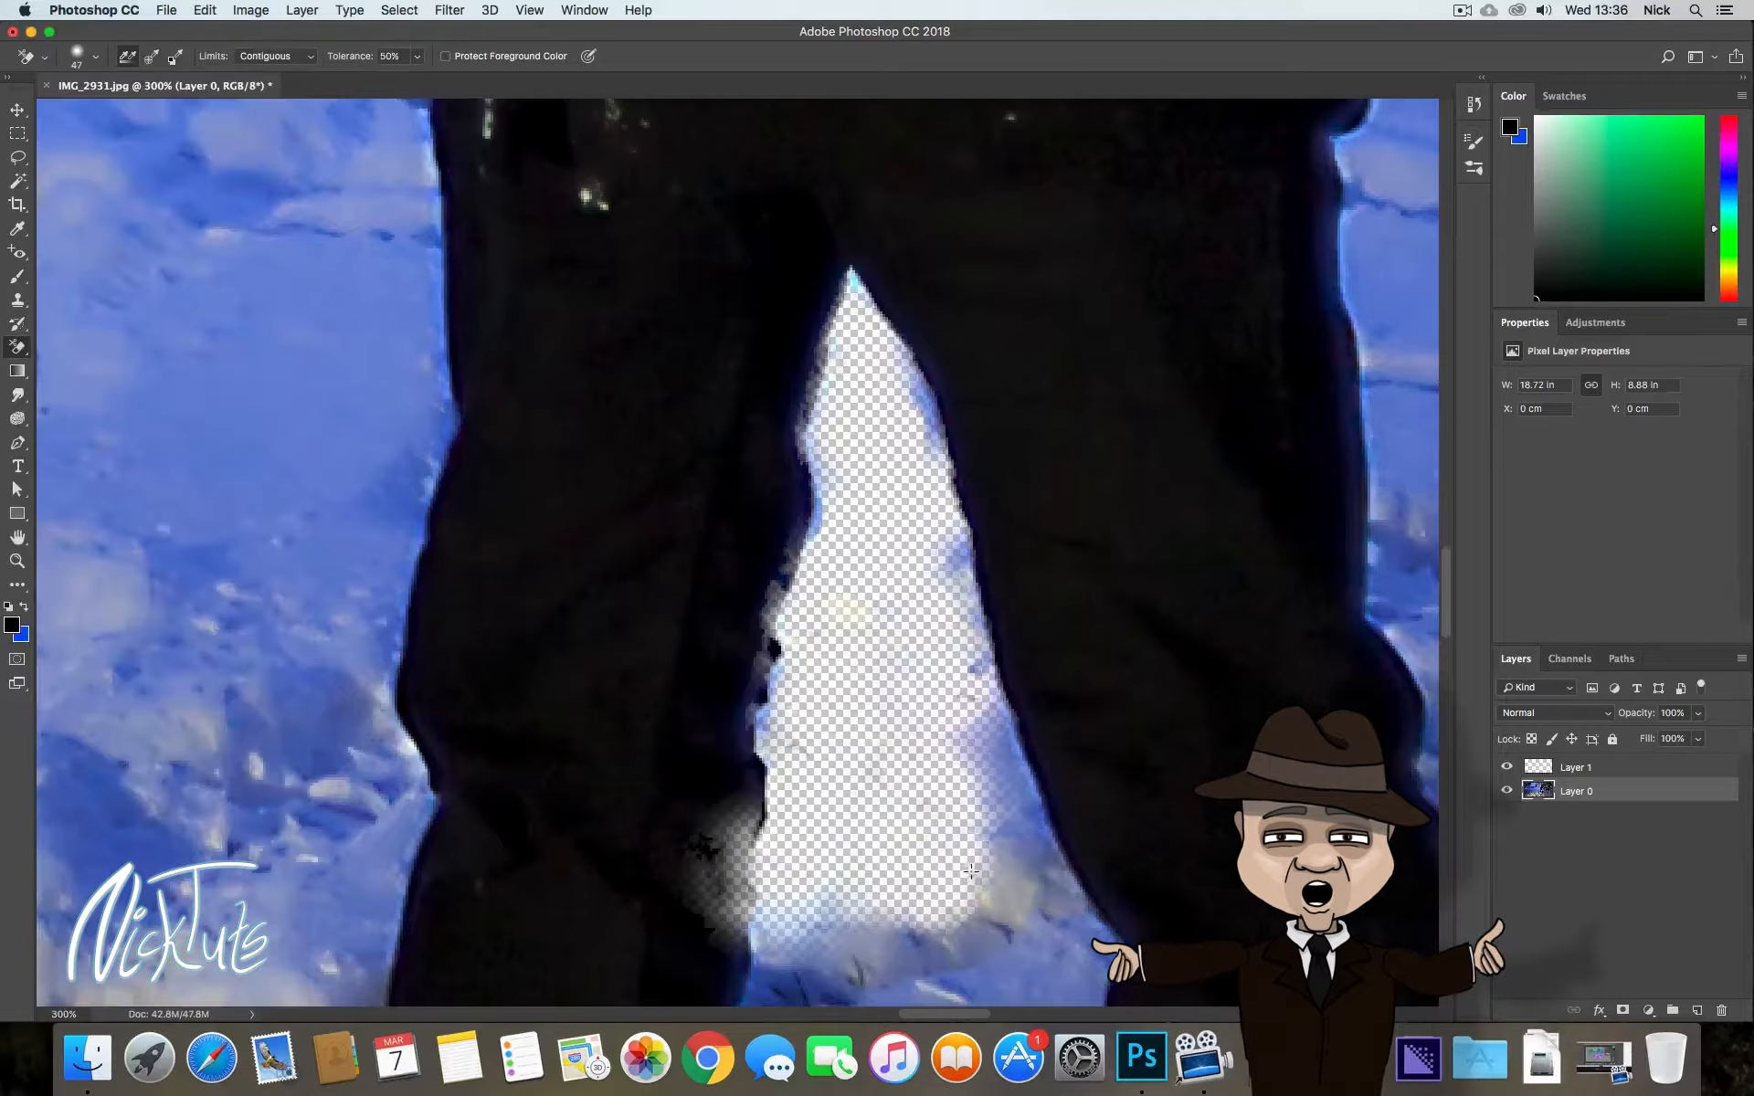
Erase the snow between the man's legs with the Background Eraser, and undo all the erasing on the photo layer
{"action": "mouse_move", "coordinate": [970, 871]}
{"action": "left_mouse_down"}
{"action": "mouse_move", "coordinate": [947, 695]}
{"action": "mouse_move", "coordinate": [996, 822]}
{"action": "left_mouse_up"}
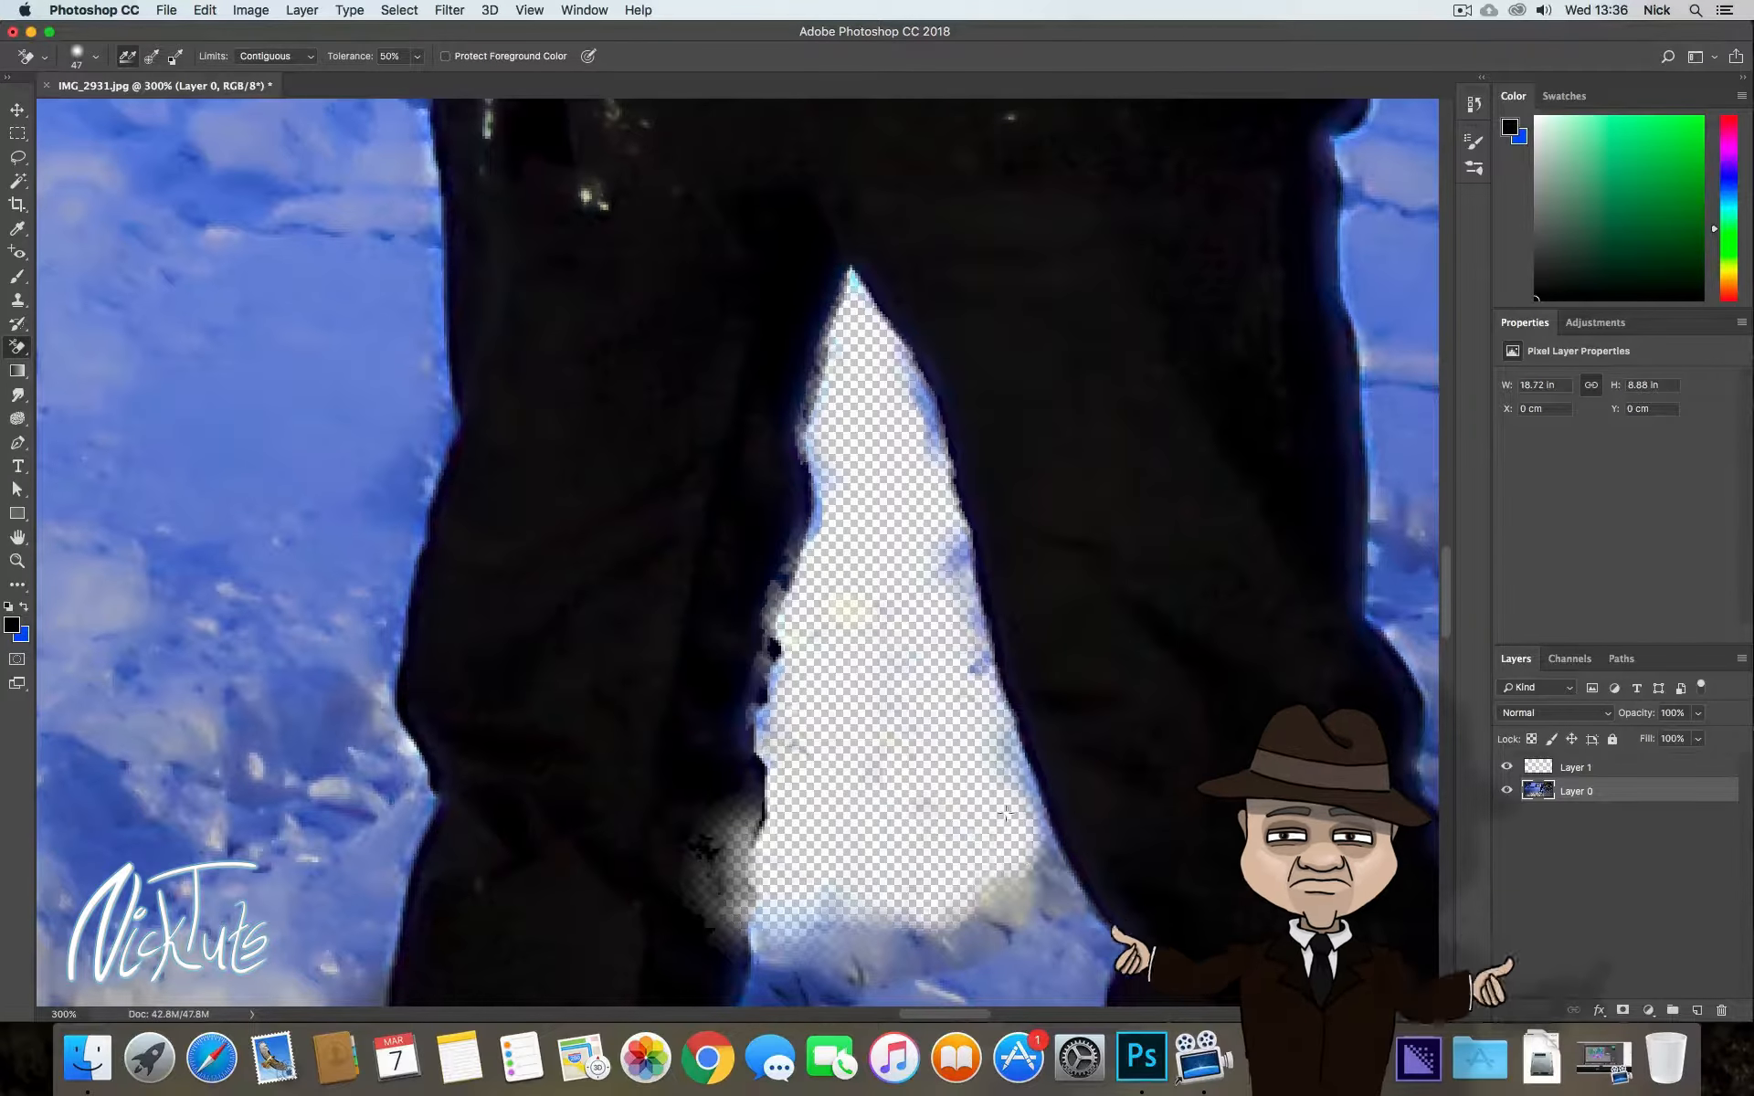
{"action": "left_click_drag", "start_coordinate": [976, 693], "coordinate": [953, 629]}
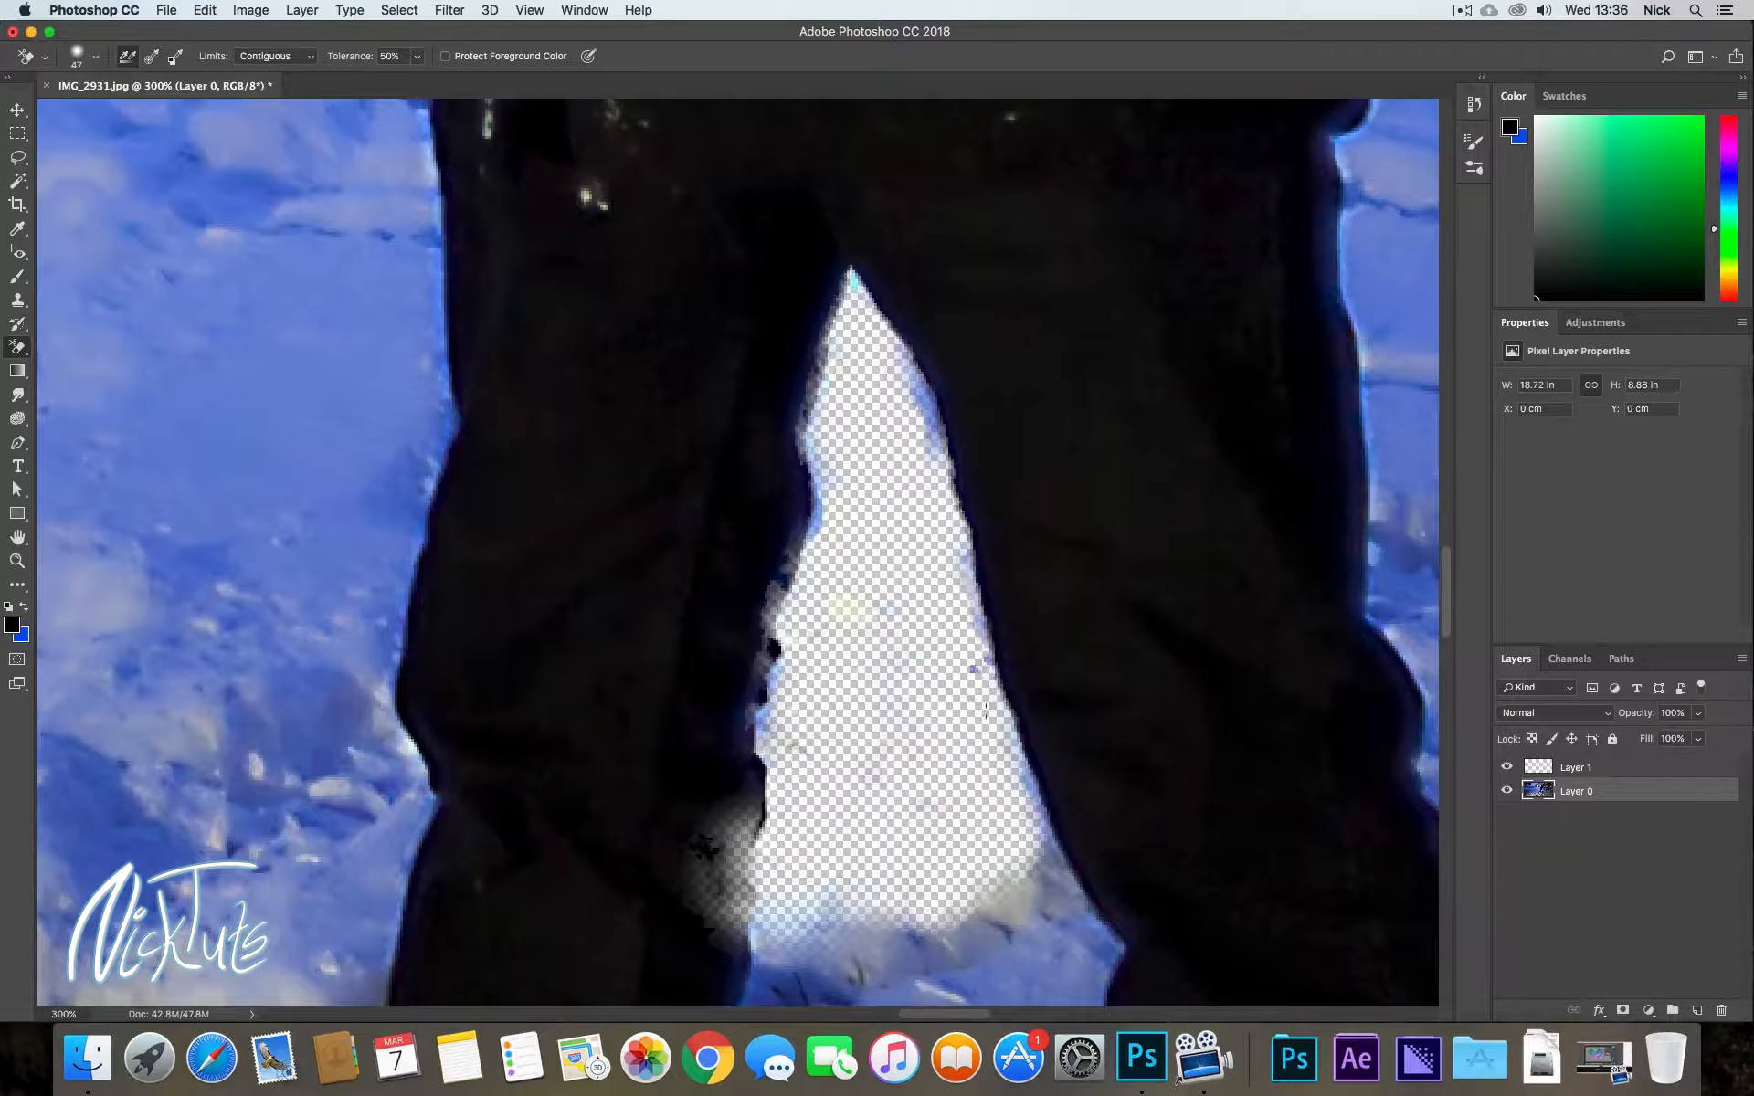
{"action": "key", "text": "z"}
{"action": "left_click", "coordinate": [945, 647], "text": "alt"}
{"action": "left_click", "coordinate": [948, 647], "text": "alt"}
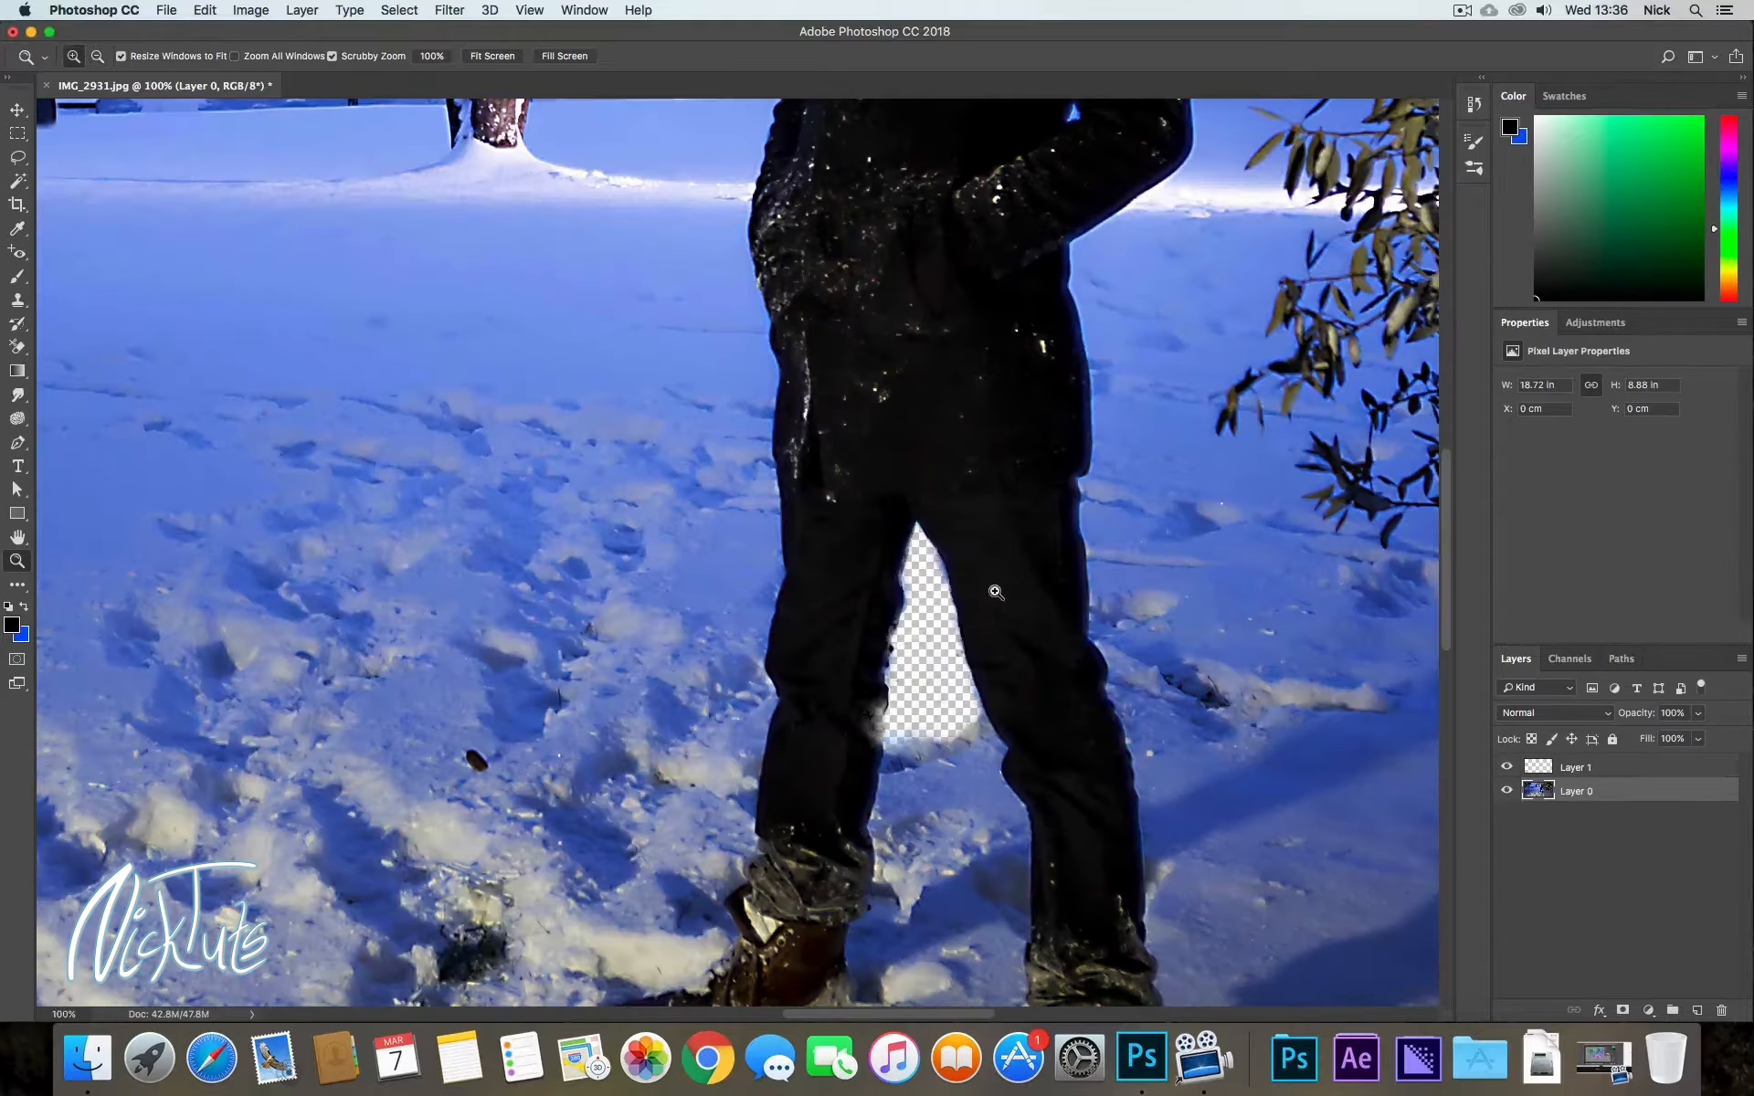
{"action": "key", "text": "alt"}
{"action": "key", "text": "super+alt+z"}
{"action": "key", "text": "super+alt+z"}
{"action": "key", "text": "super+alt+z"}
{"action": "key", "text": "super+alt+z"}
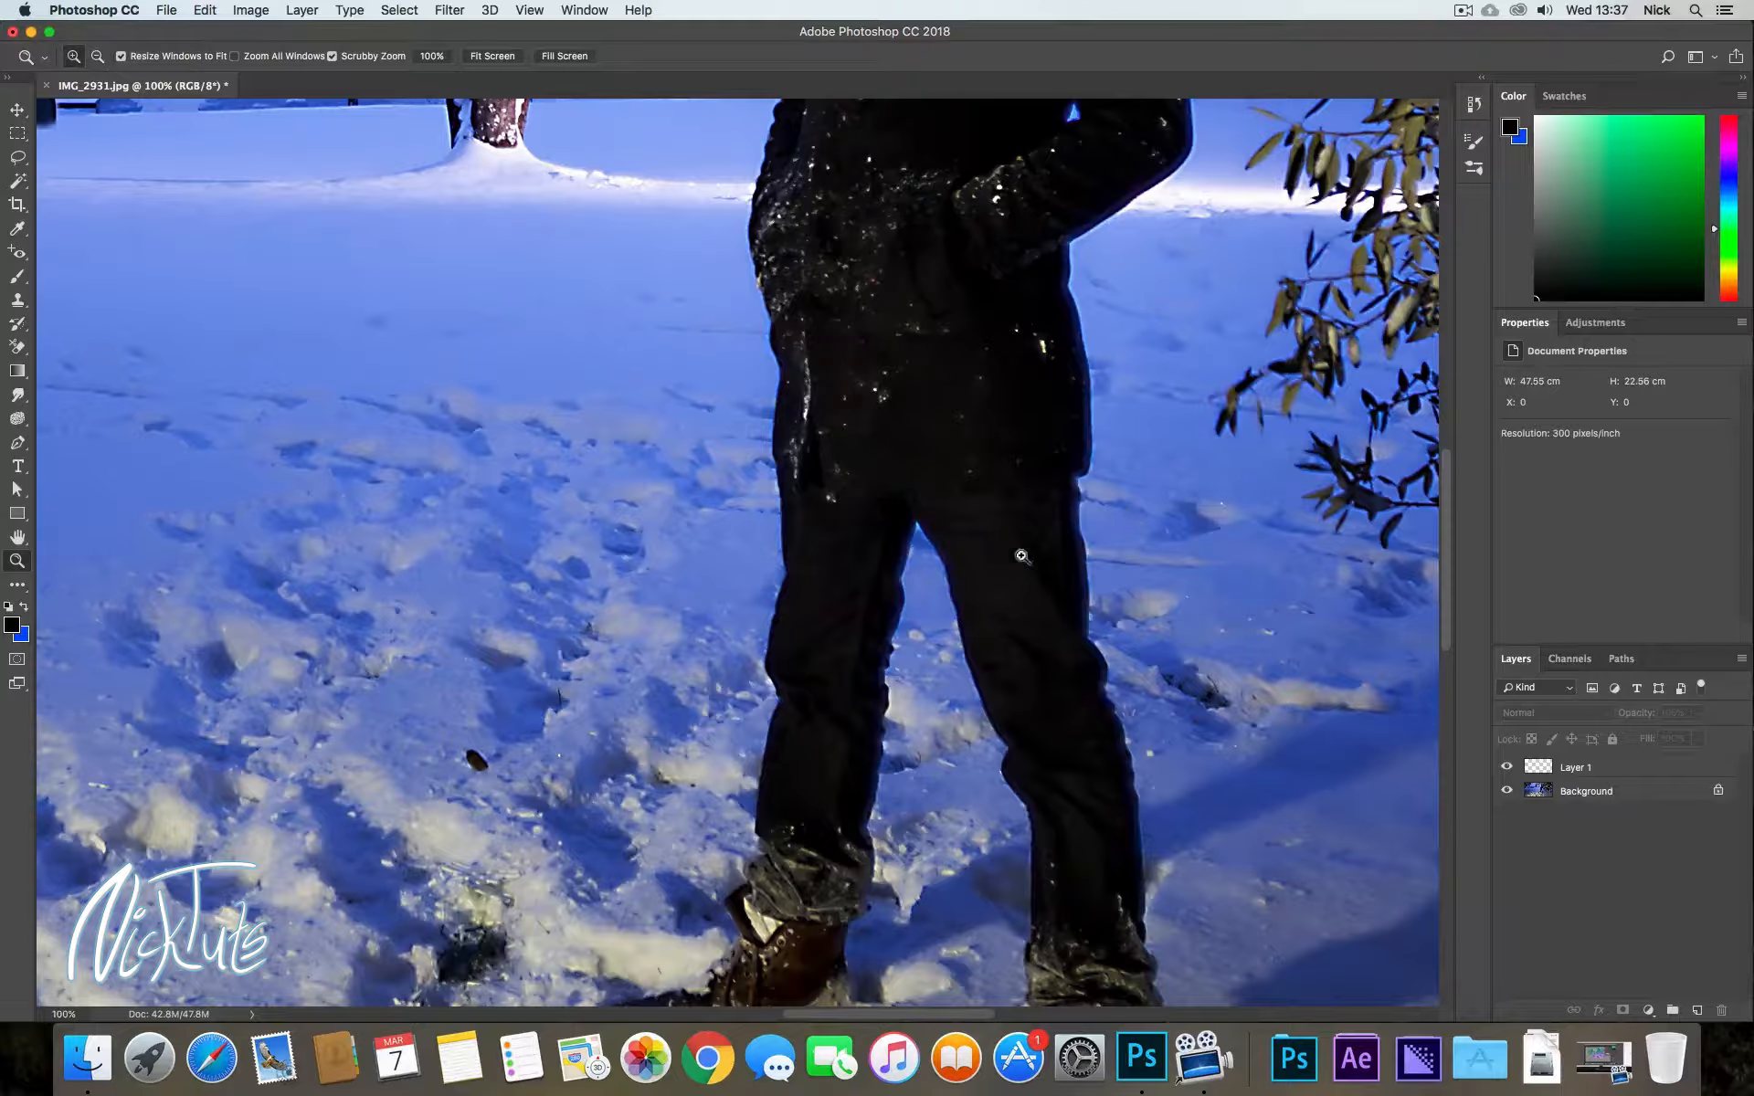
Choose the Gradient tool and add a new empty layer directly above the Background layer
{"action": "left_click", "coordinate": [966, 524], "text": "alt"}
{"action": "left_click", "coordinate": [967, 524], "text": "alt"}
{"action": "left_click", "coordinate": [967, 524], "text": "alt"}
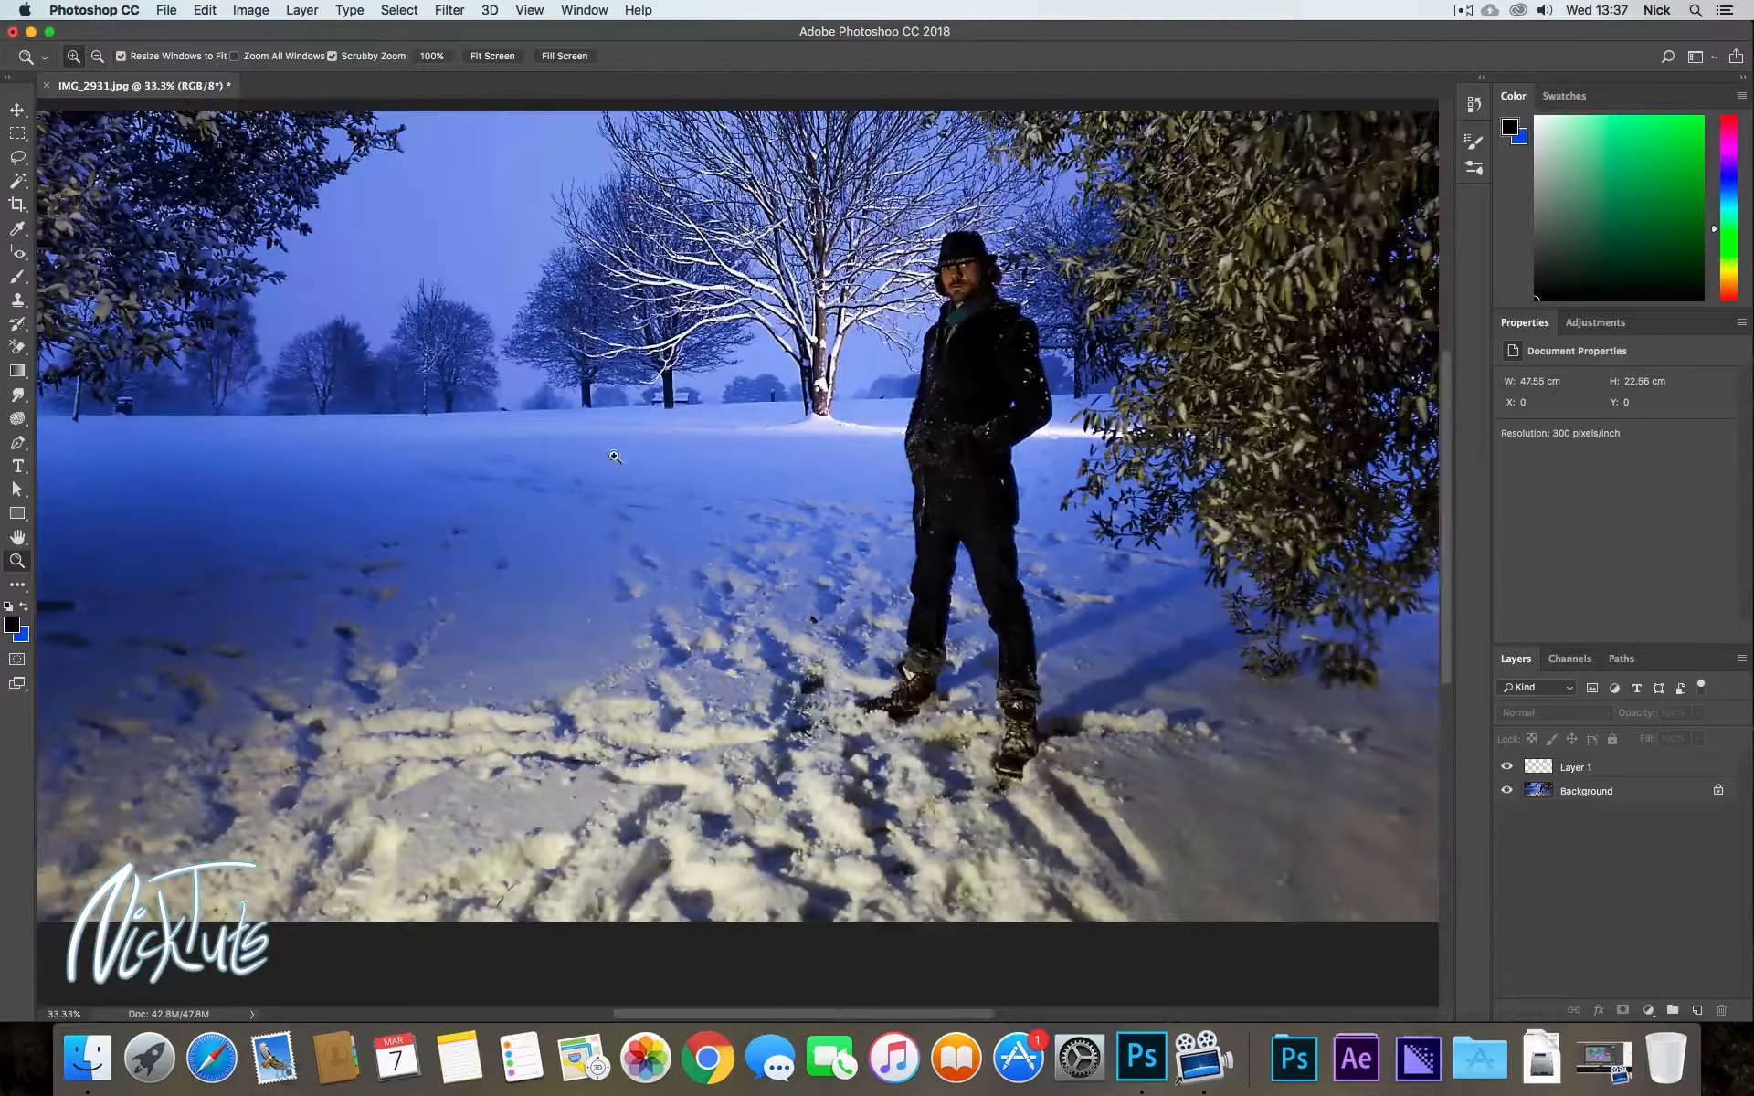
{"action": "left_click", "coordinate": [18, 370]}
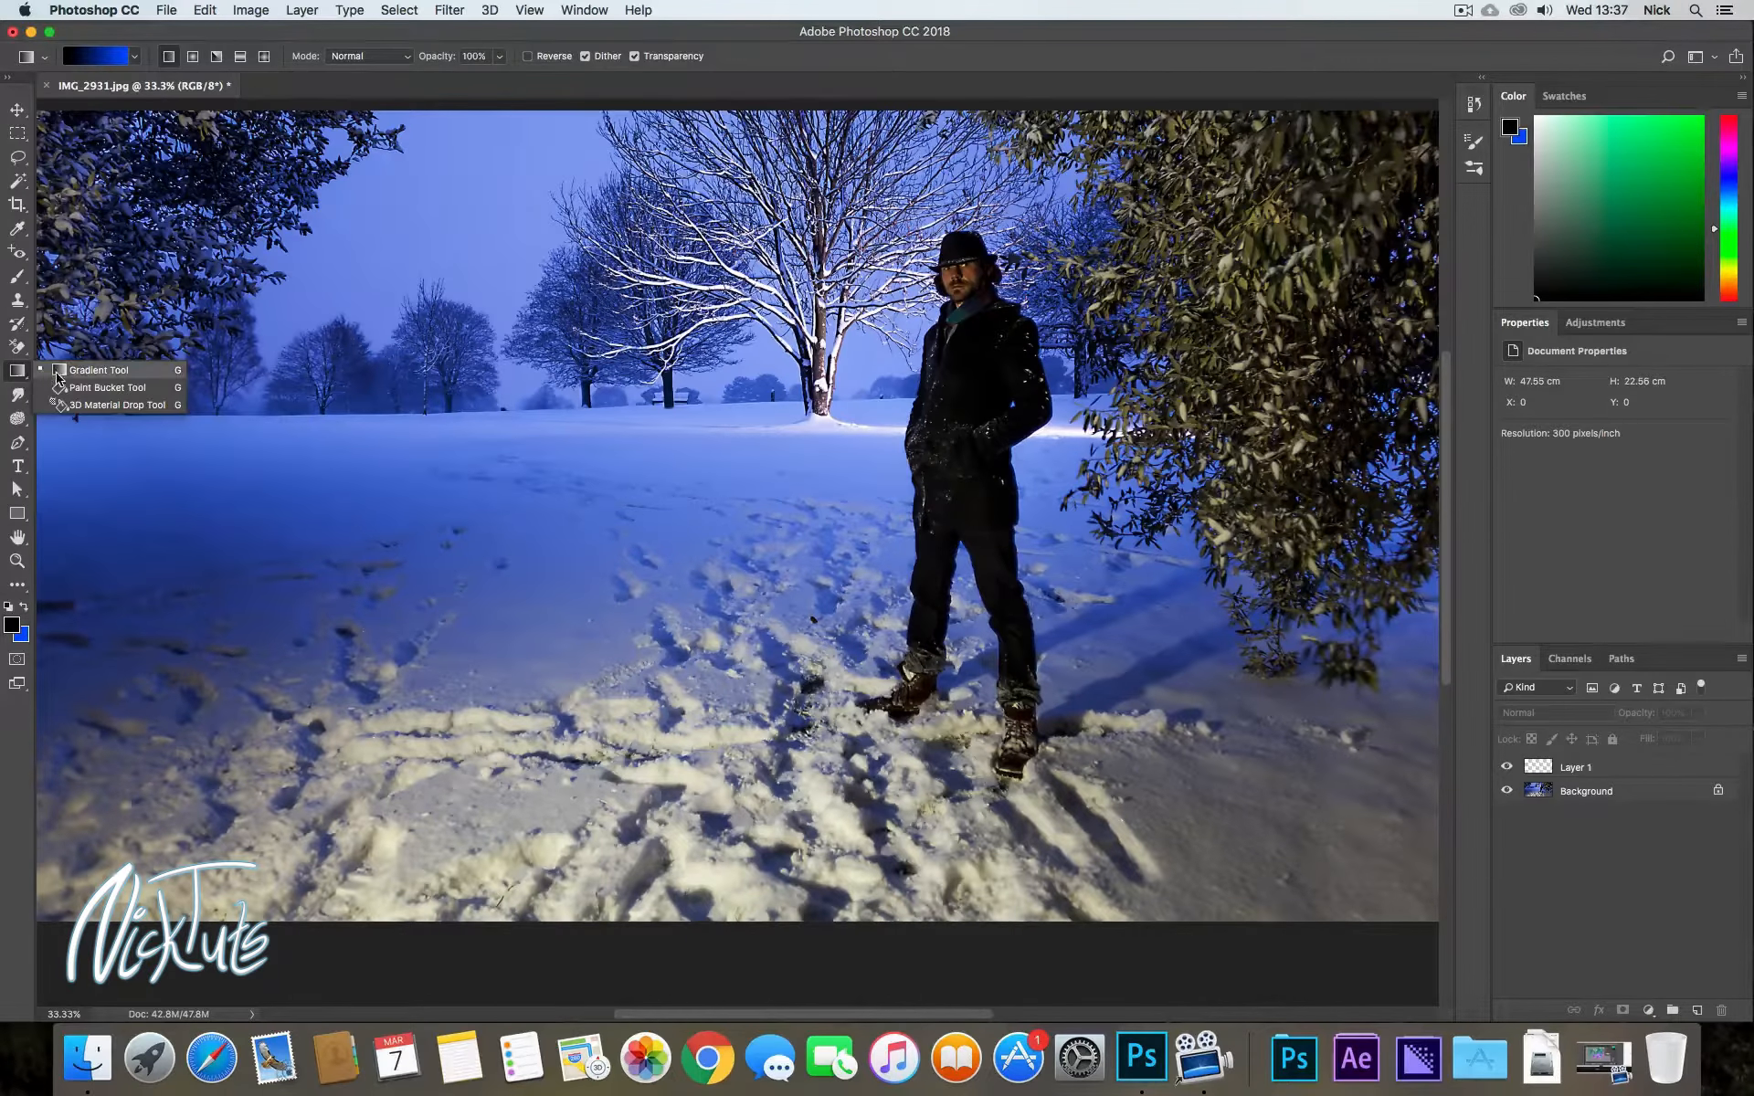
{"action": "left_click", "coordinate": [57, 373]}
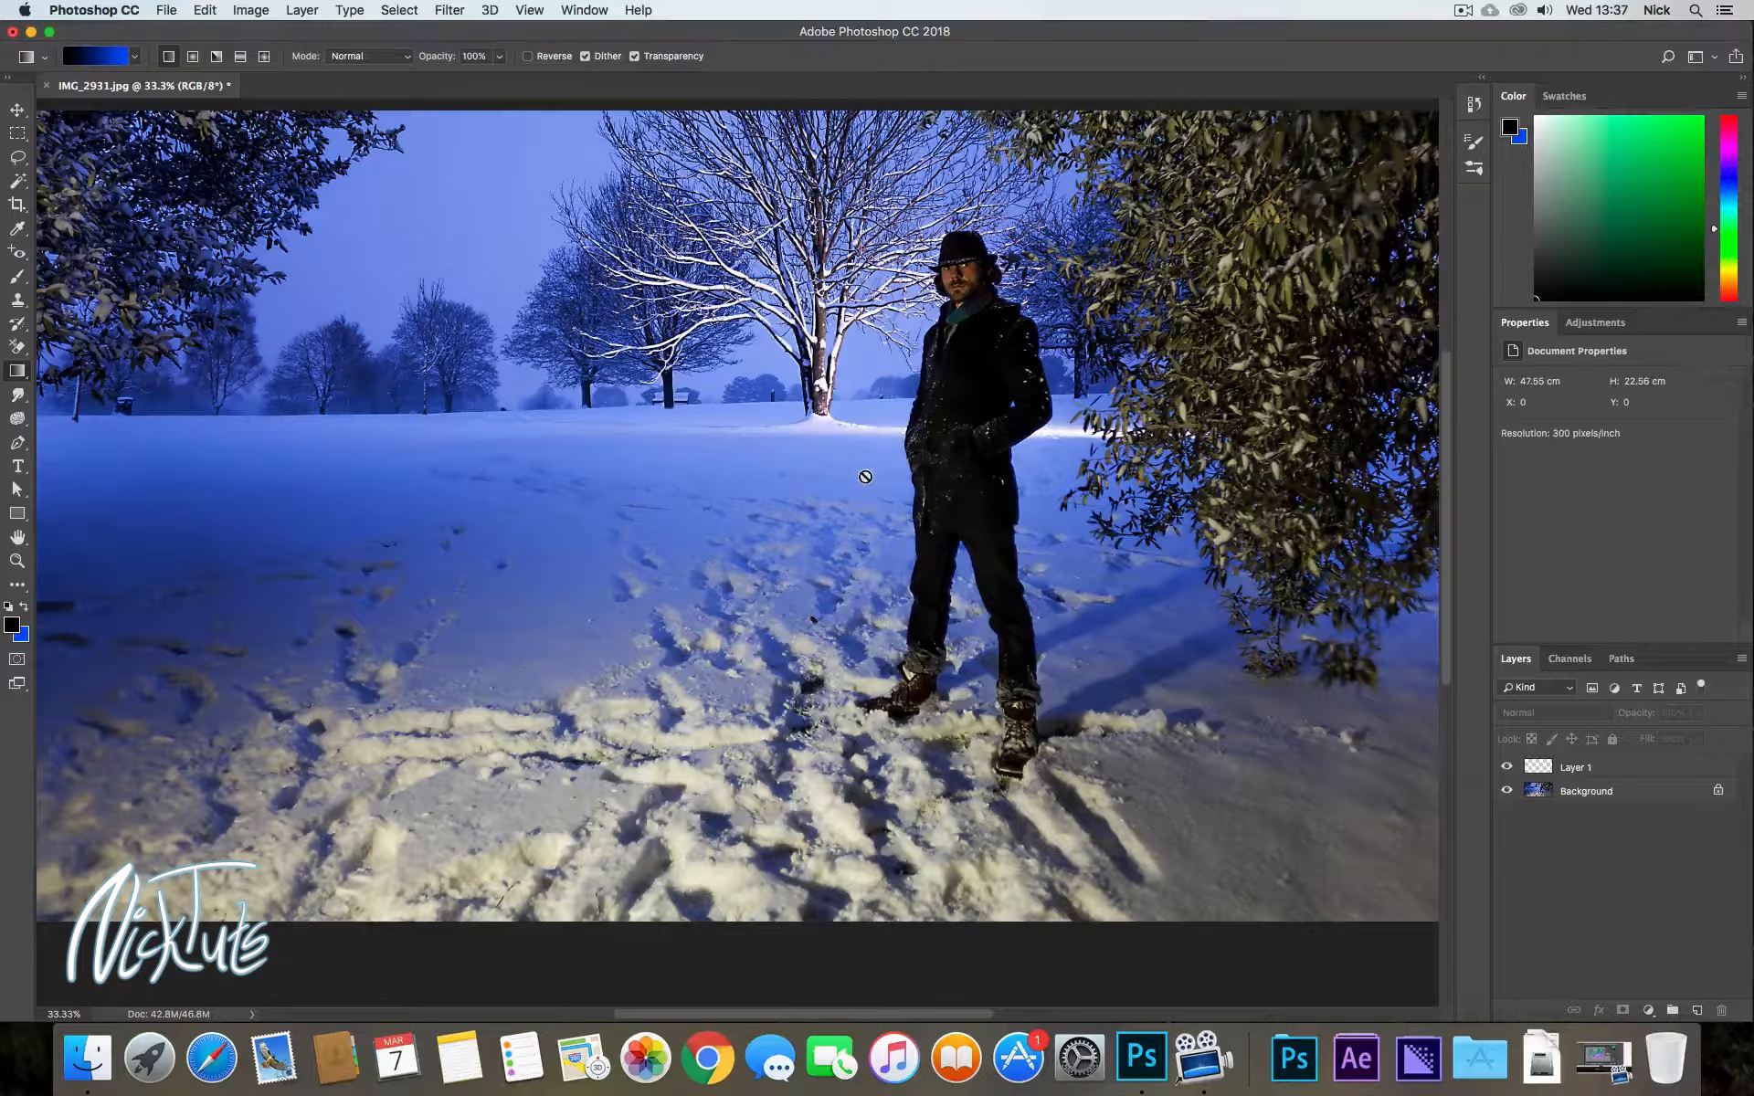
{"action": "left_click", "coordinate": [1593, 776]}
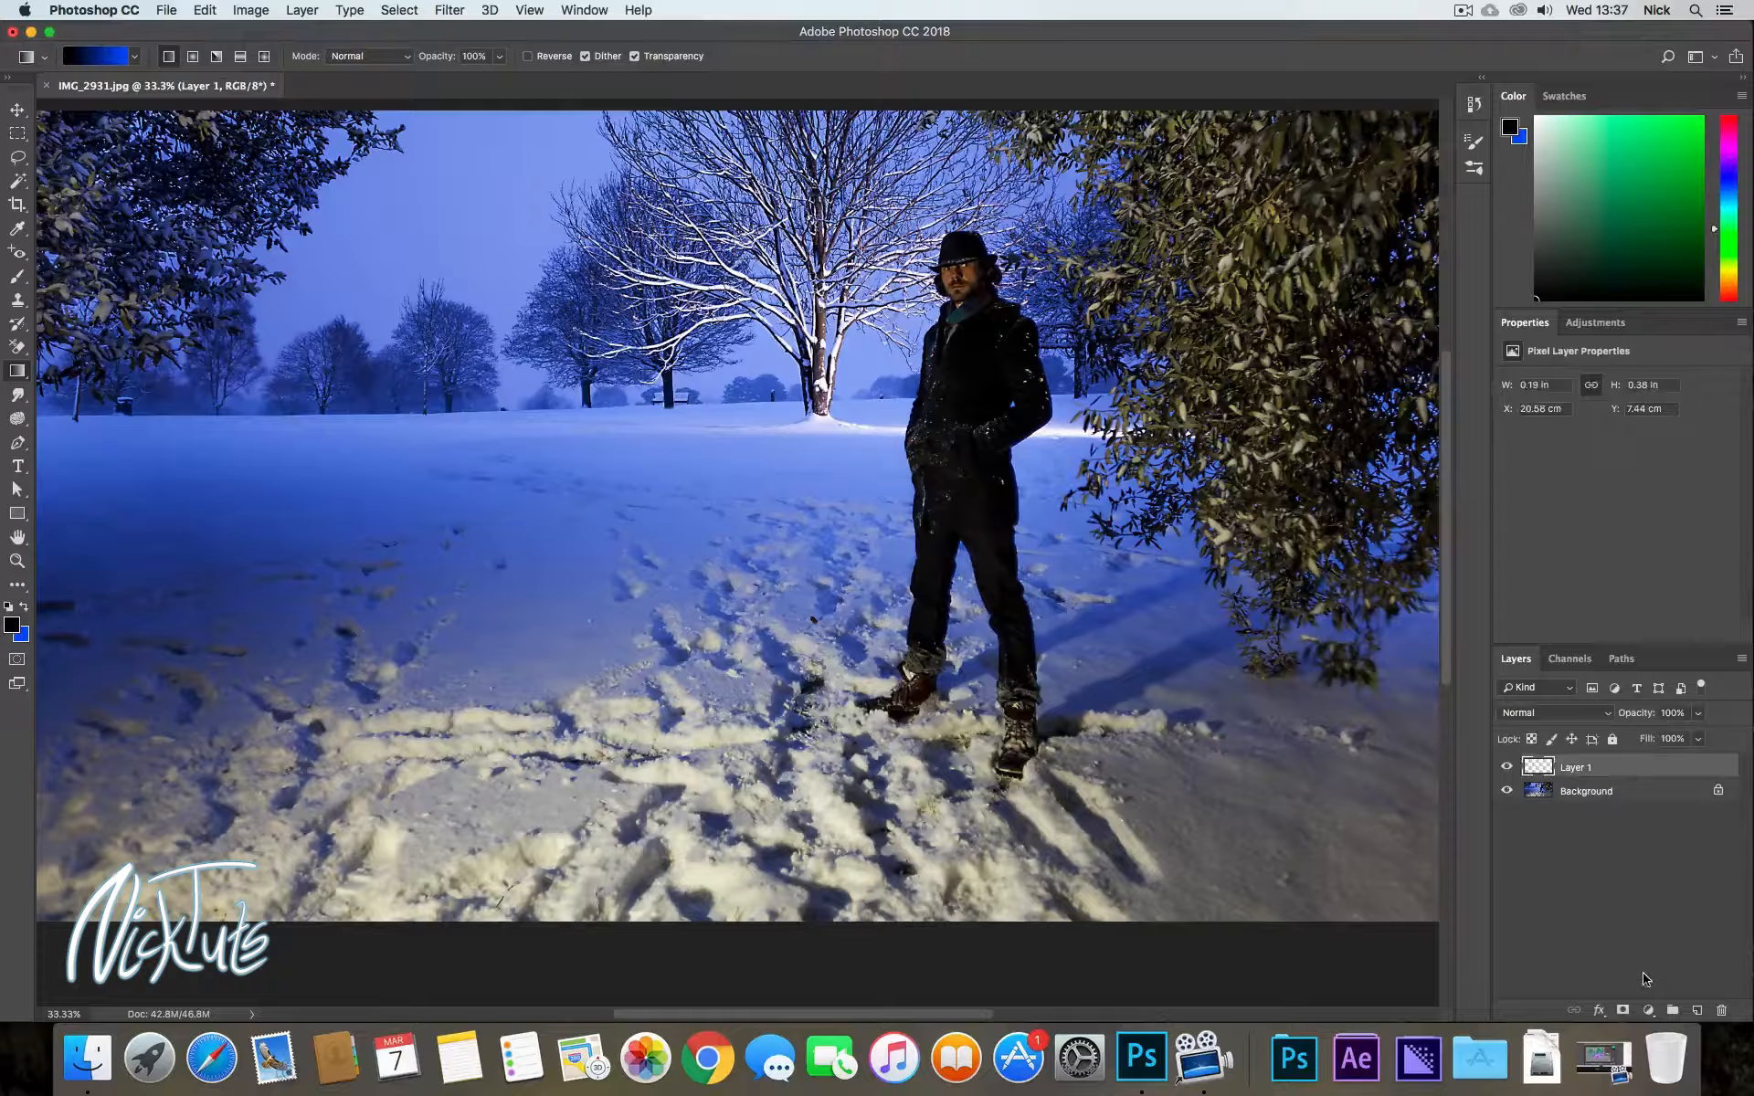
{"action": "left_click", "coordinate": [1631, 794]}
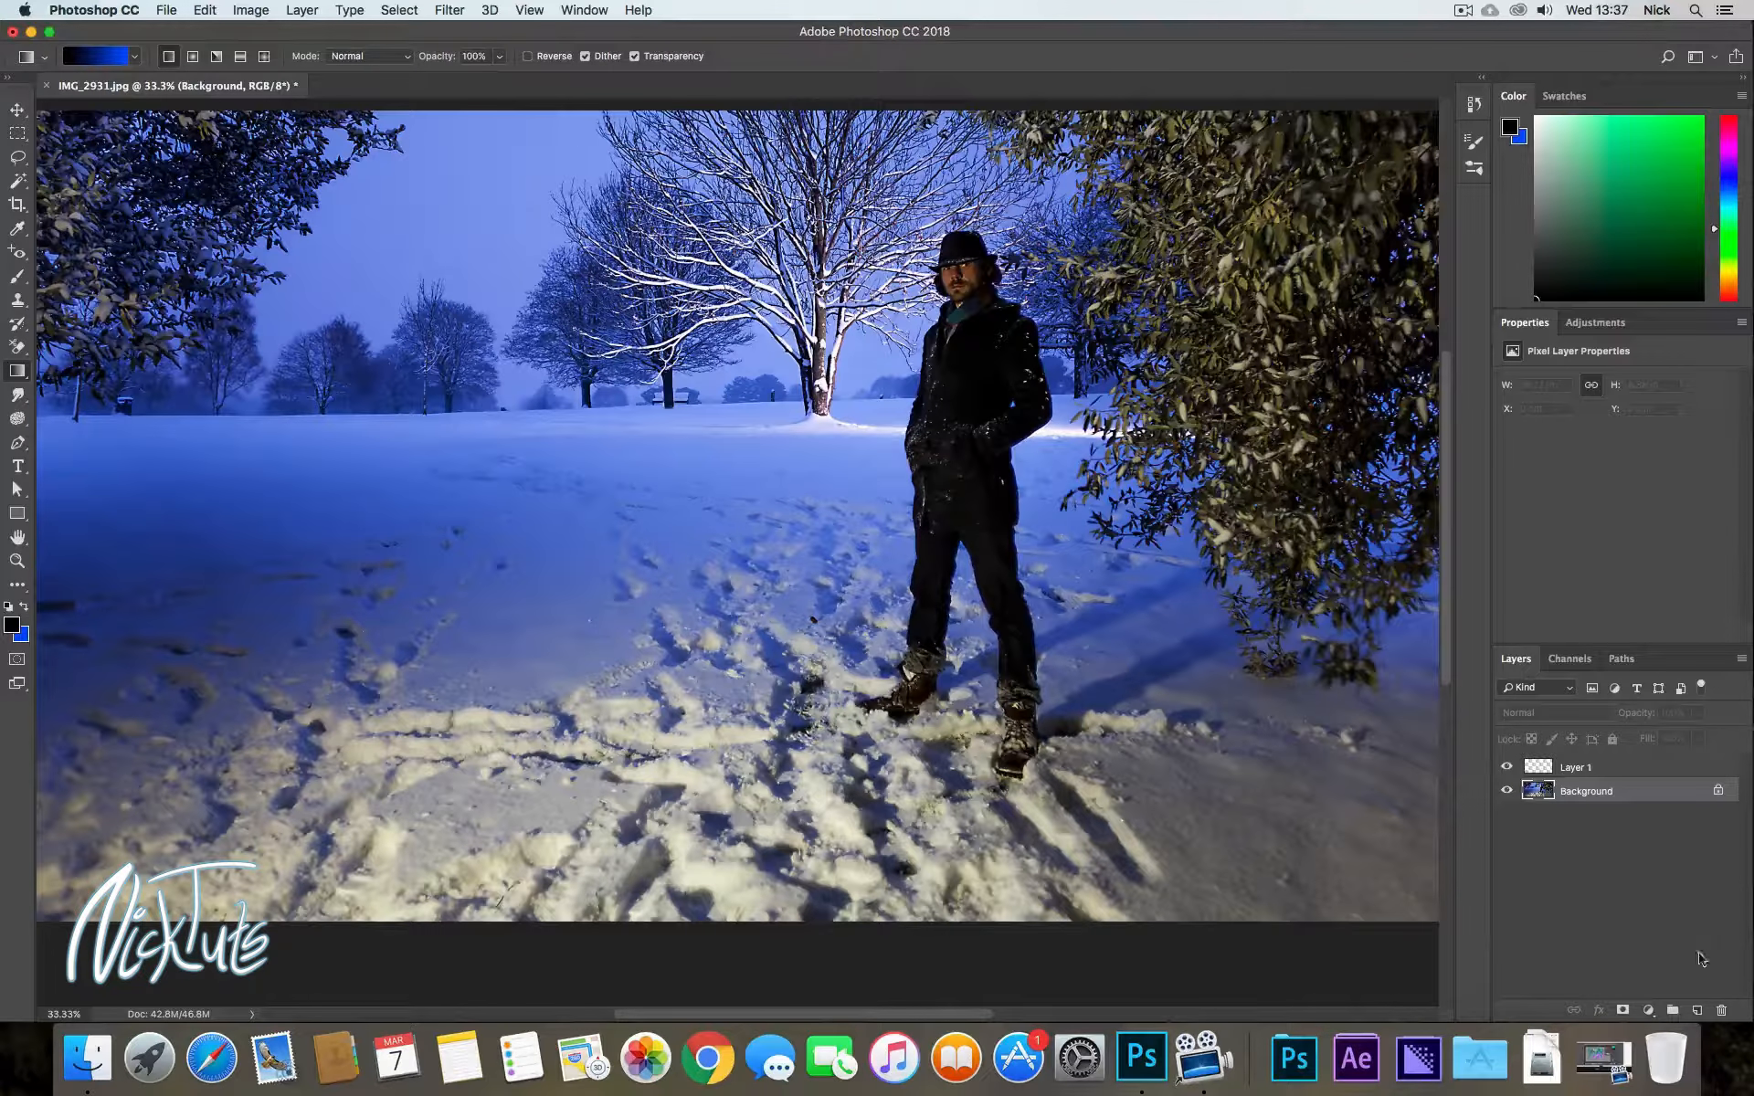
{"action": "left_click", "coordinate": [1697, 1010]}
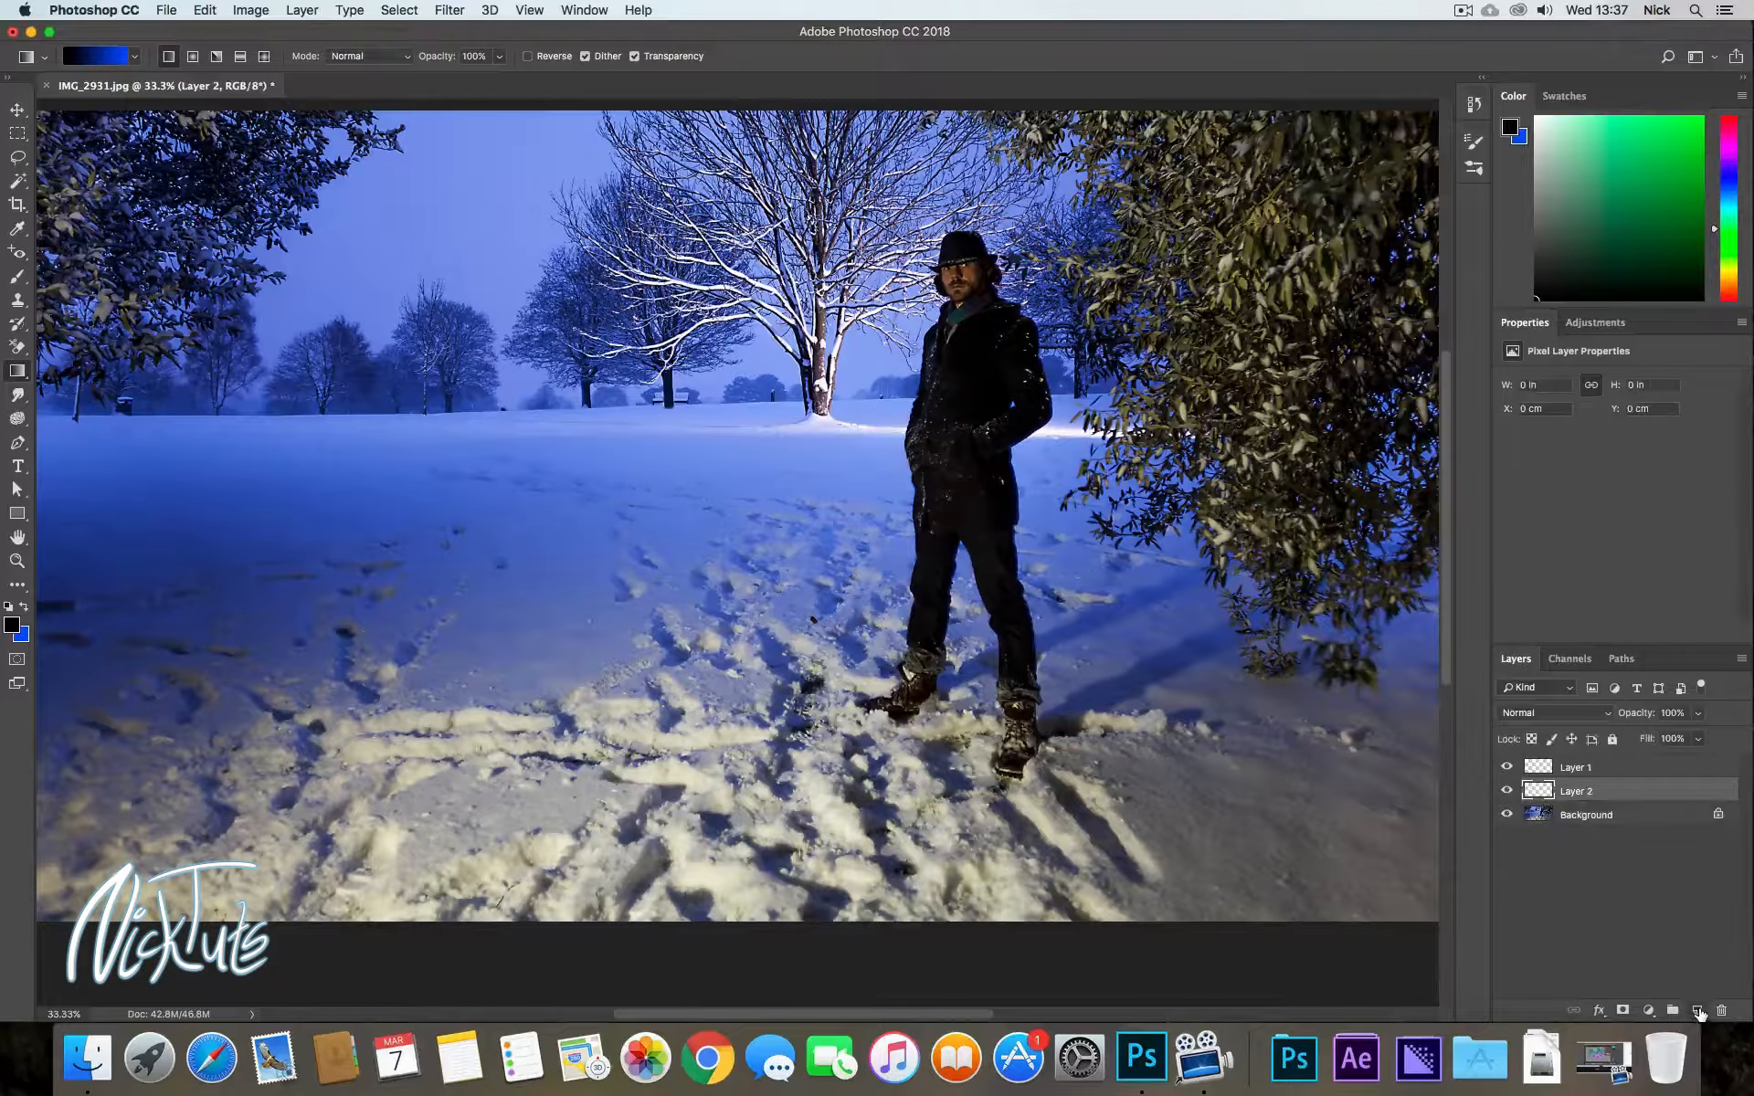
{"action": "left_click", "coordinate": [1588, 815]}
{"action": "left_click", "coordinate": [1591, 790]}
Fill Layer 2 with a vertical linear gradient from a light blue foreground colour down to a pale beige background colour
{"action": "left_click", "coordinate": [1566, 134]}
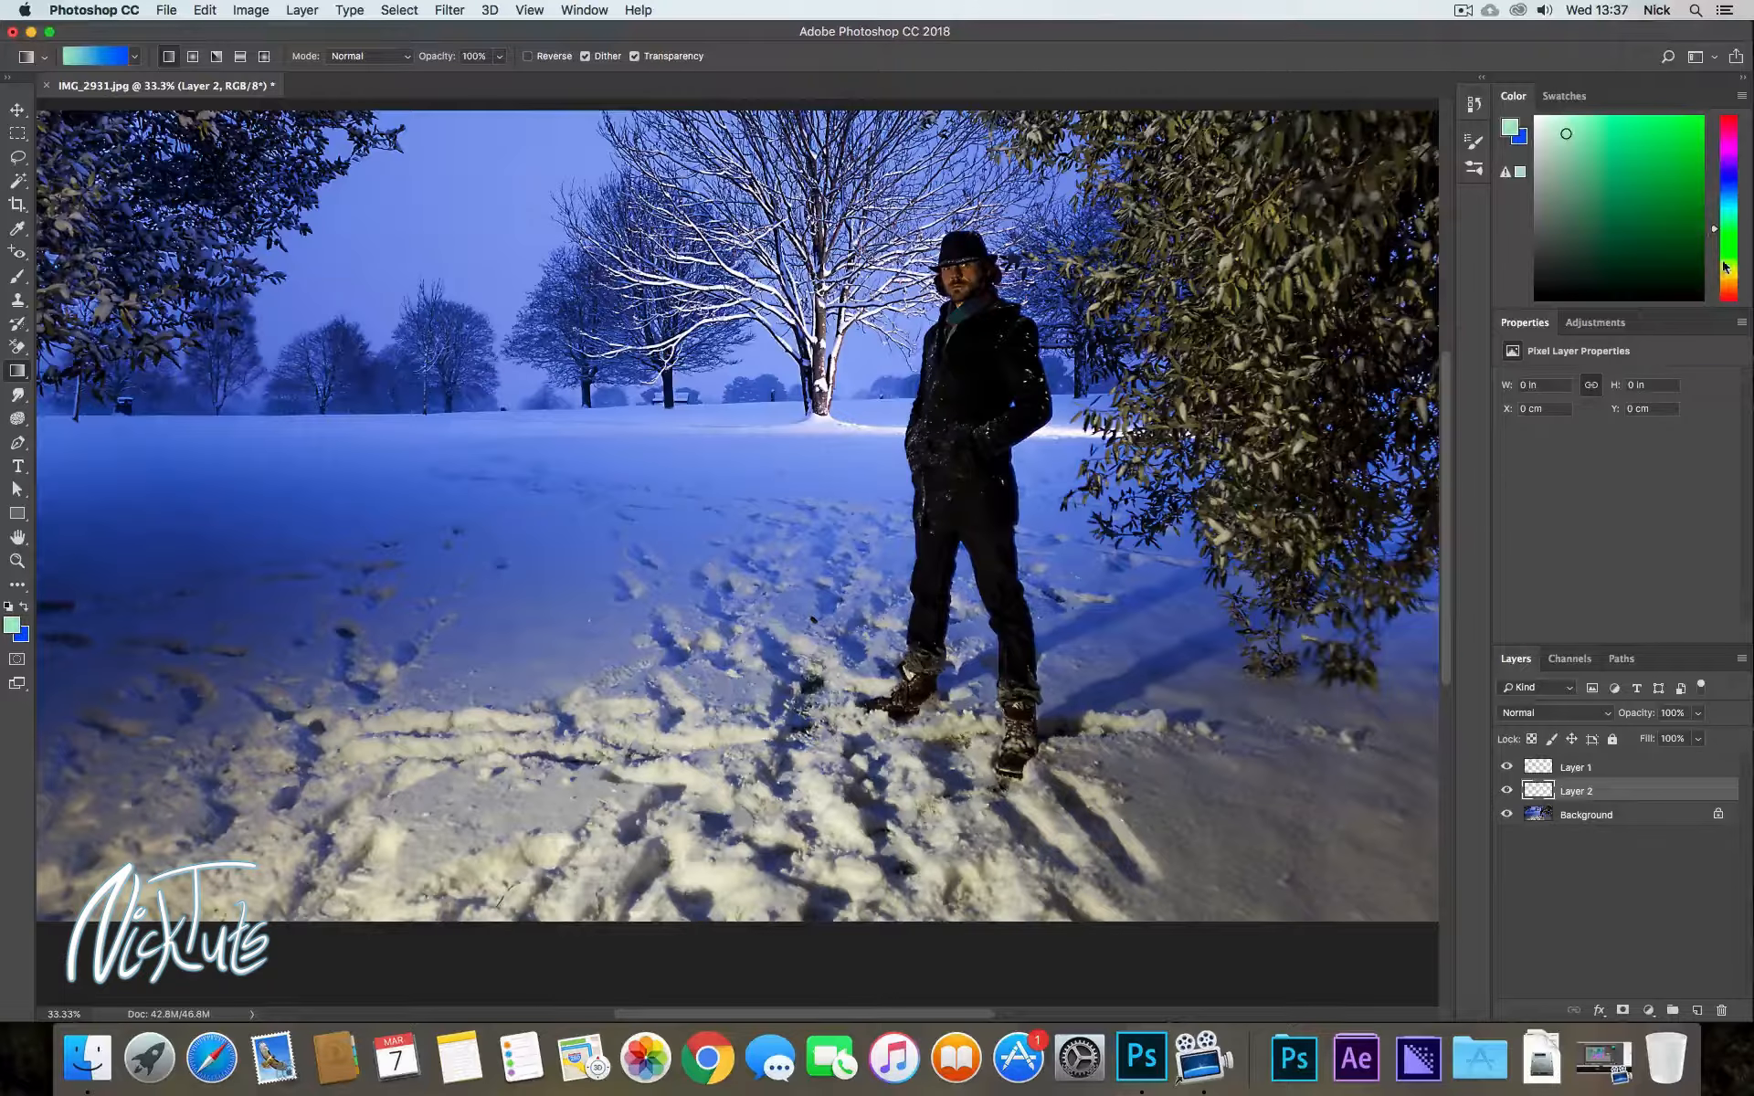
{"action": "left_click_drag", "start_coordinate": [1725, 267], "coordinate": [1730, 283]}
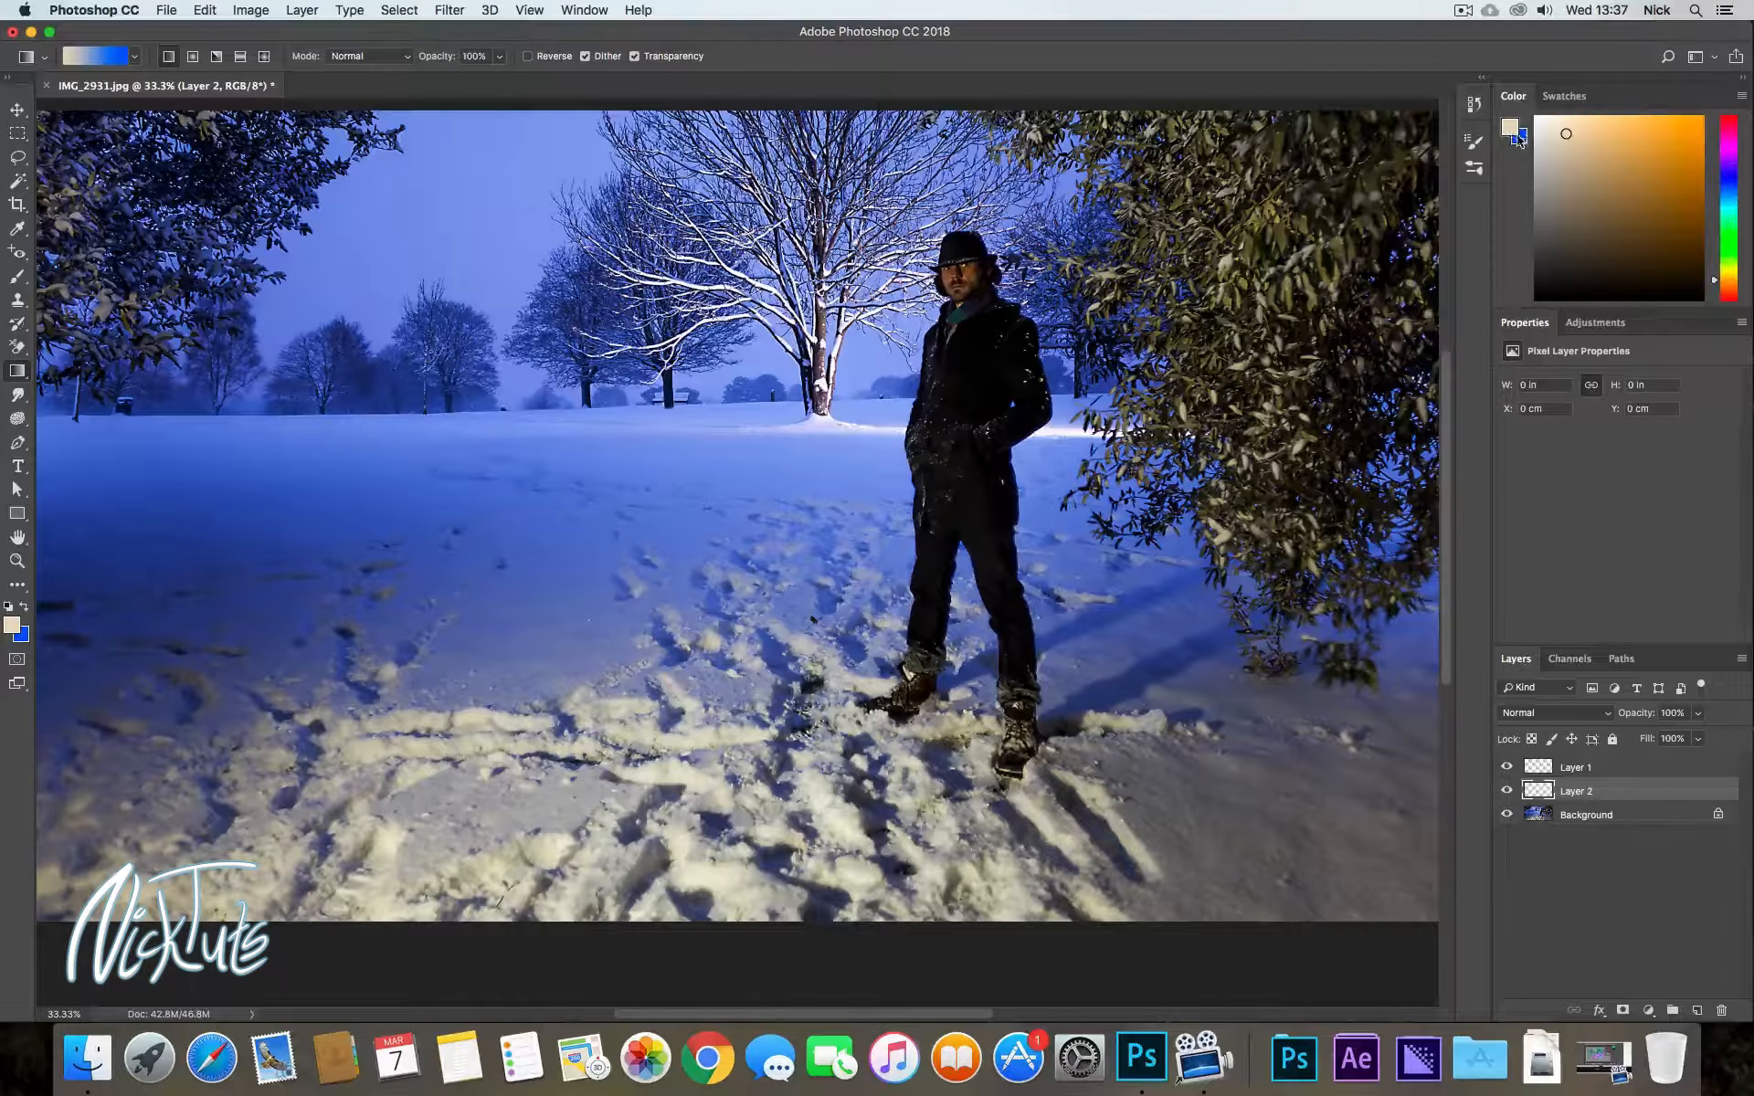
{"action": "key", "text": "x"}
{"action": "left_click_drag", "start_coordinate": [1728, 269], "coordinate": [1732, 187]}
{"action": "left_click", "coordinate": [1609, 134]}
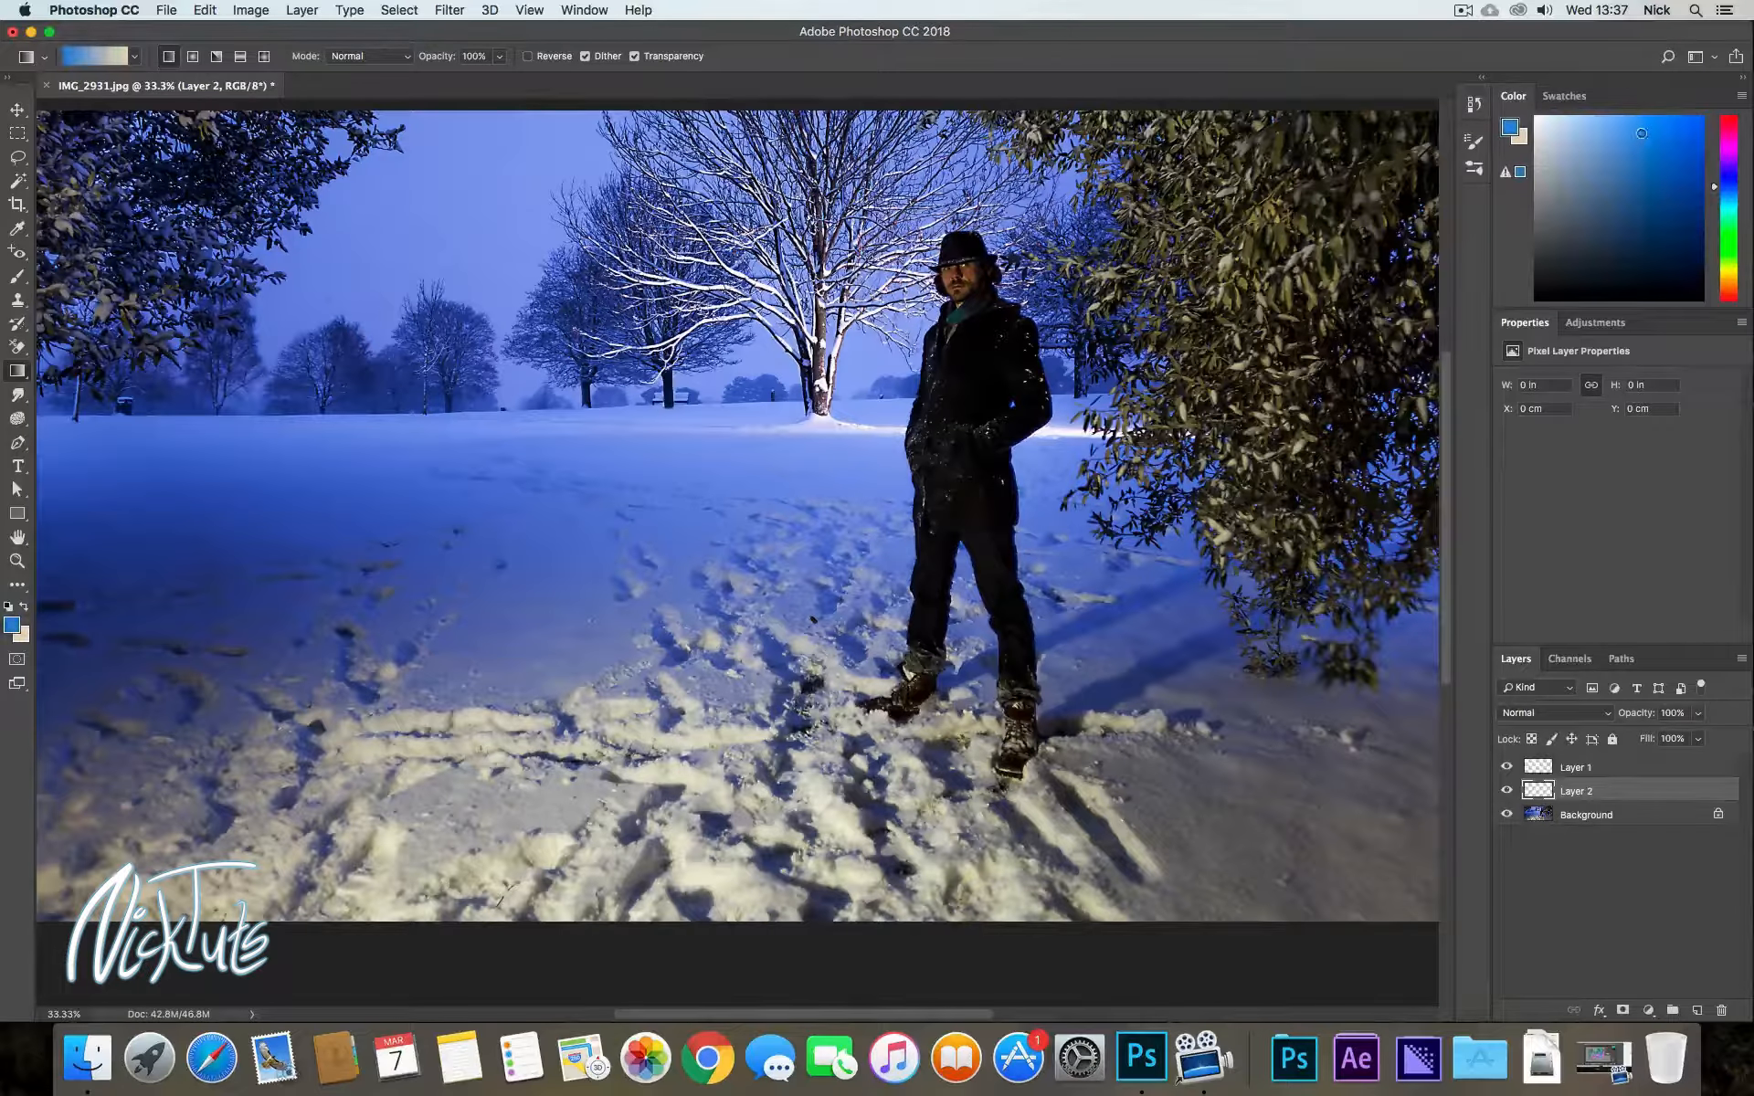
{"action": "left_click_drag", "start_coordinate": [1609, 134], "coordinate": [1590, 142]}
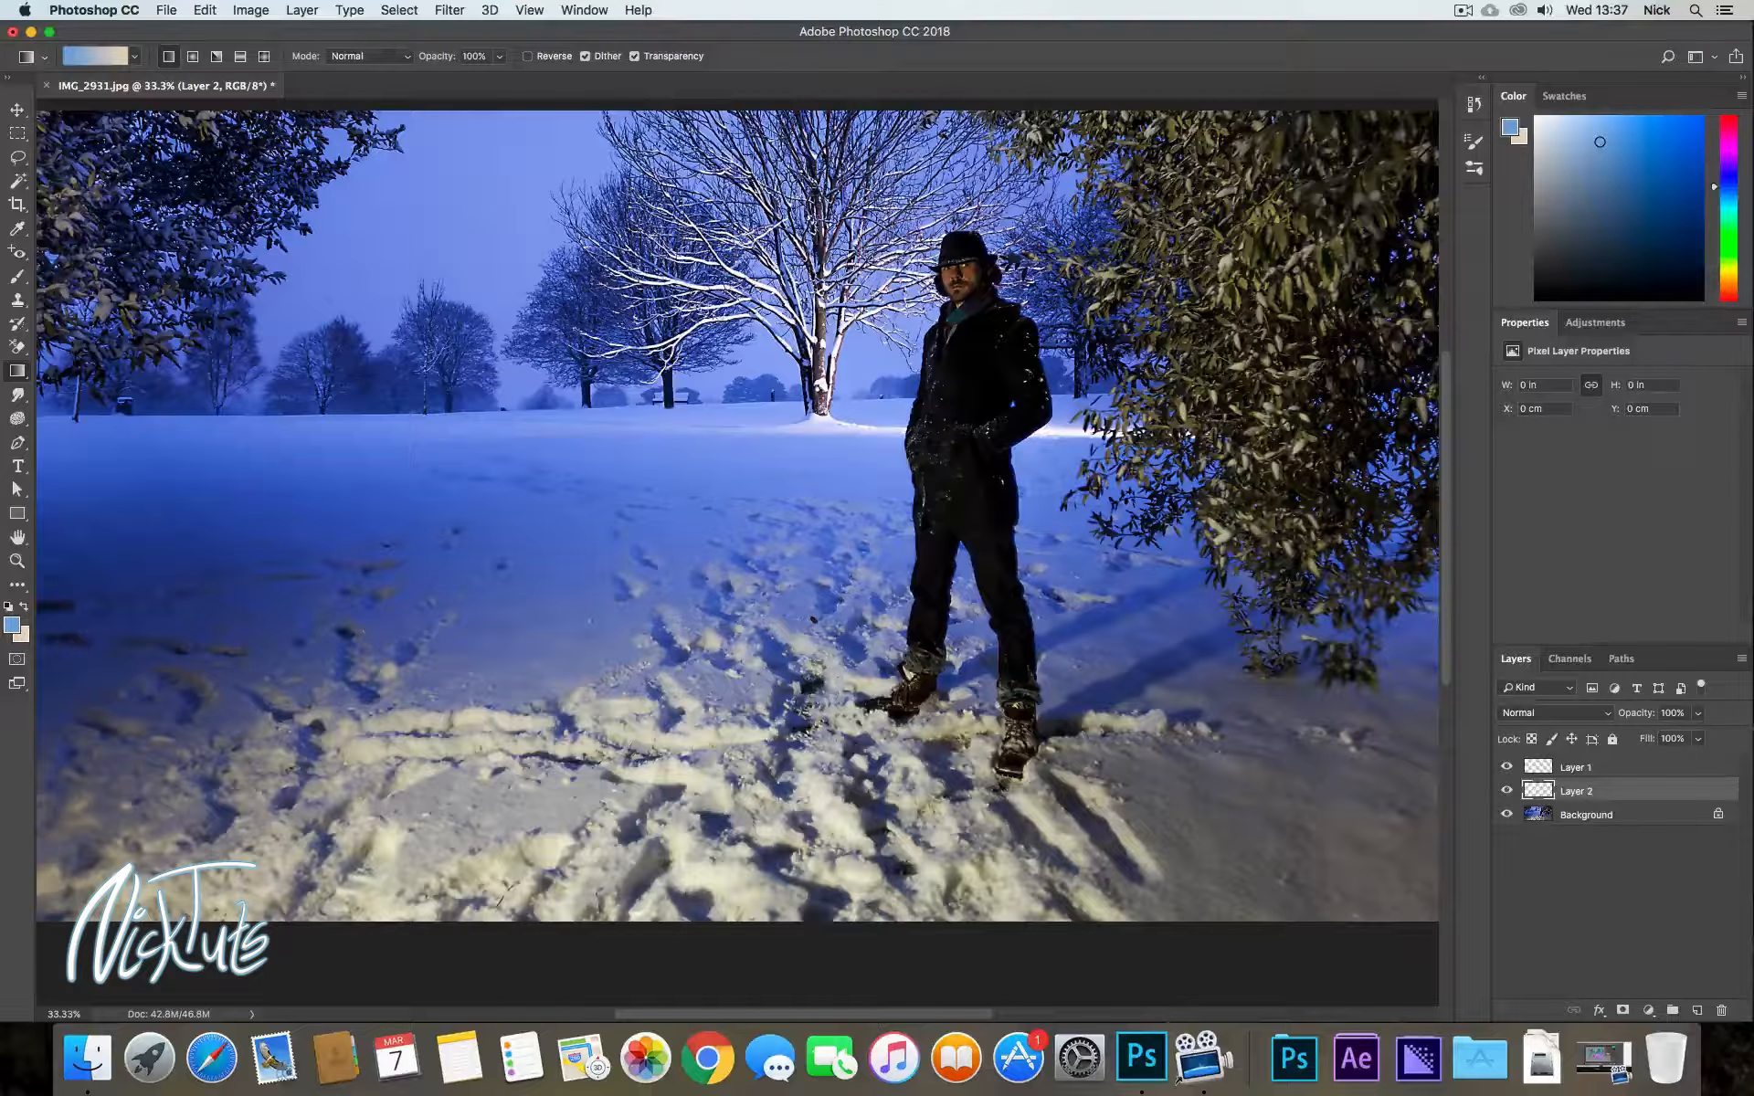
{"action": "left_click_drag", "start_coordinate": [719, 274], "coordinate": [720, 816]}
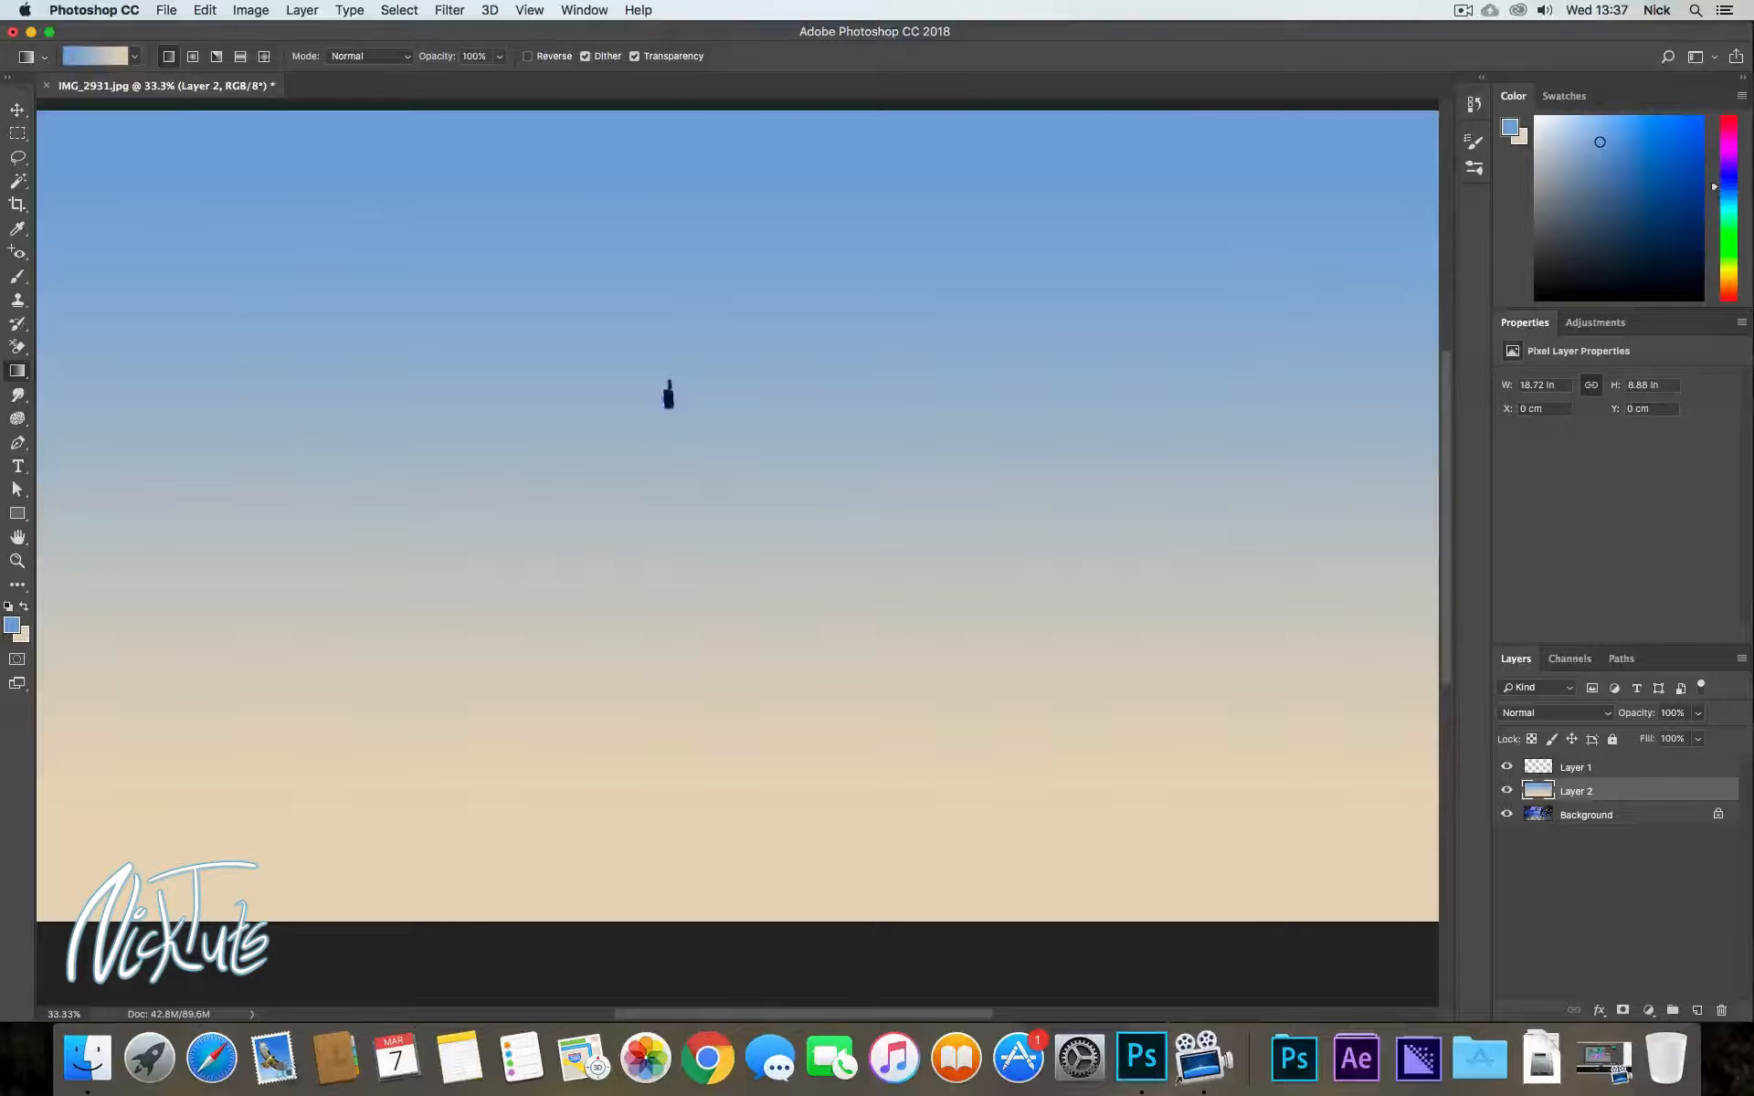
Move Layer 1 beneath Layer 2, select Layer 2, and view the Gradient tool's blend modes without choosing another one
{"action": "mouse_move", "coordinate": [1613, 770]}
{"action": "left_mouse_down"}
{"action": "mouse_move", "coordinate": [1615, 796]}
{"action": "mouse_move", "coordinate": [1626, 781]}
{"action": "left_mouse_up"}
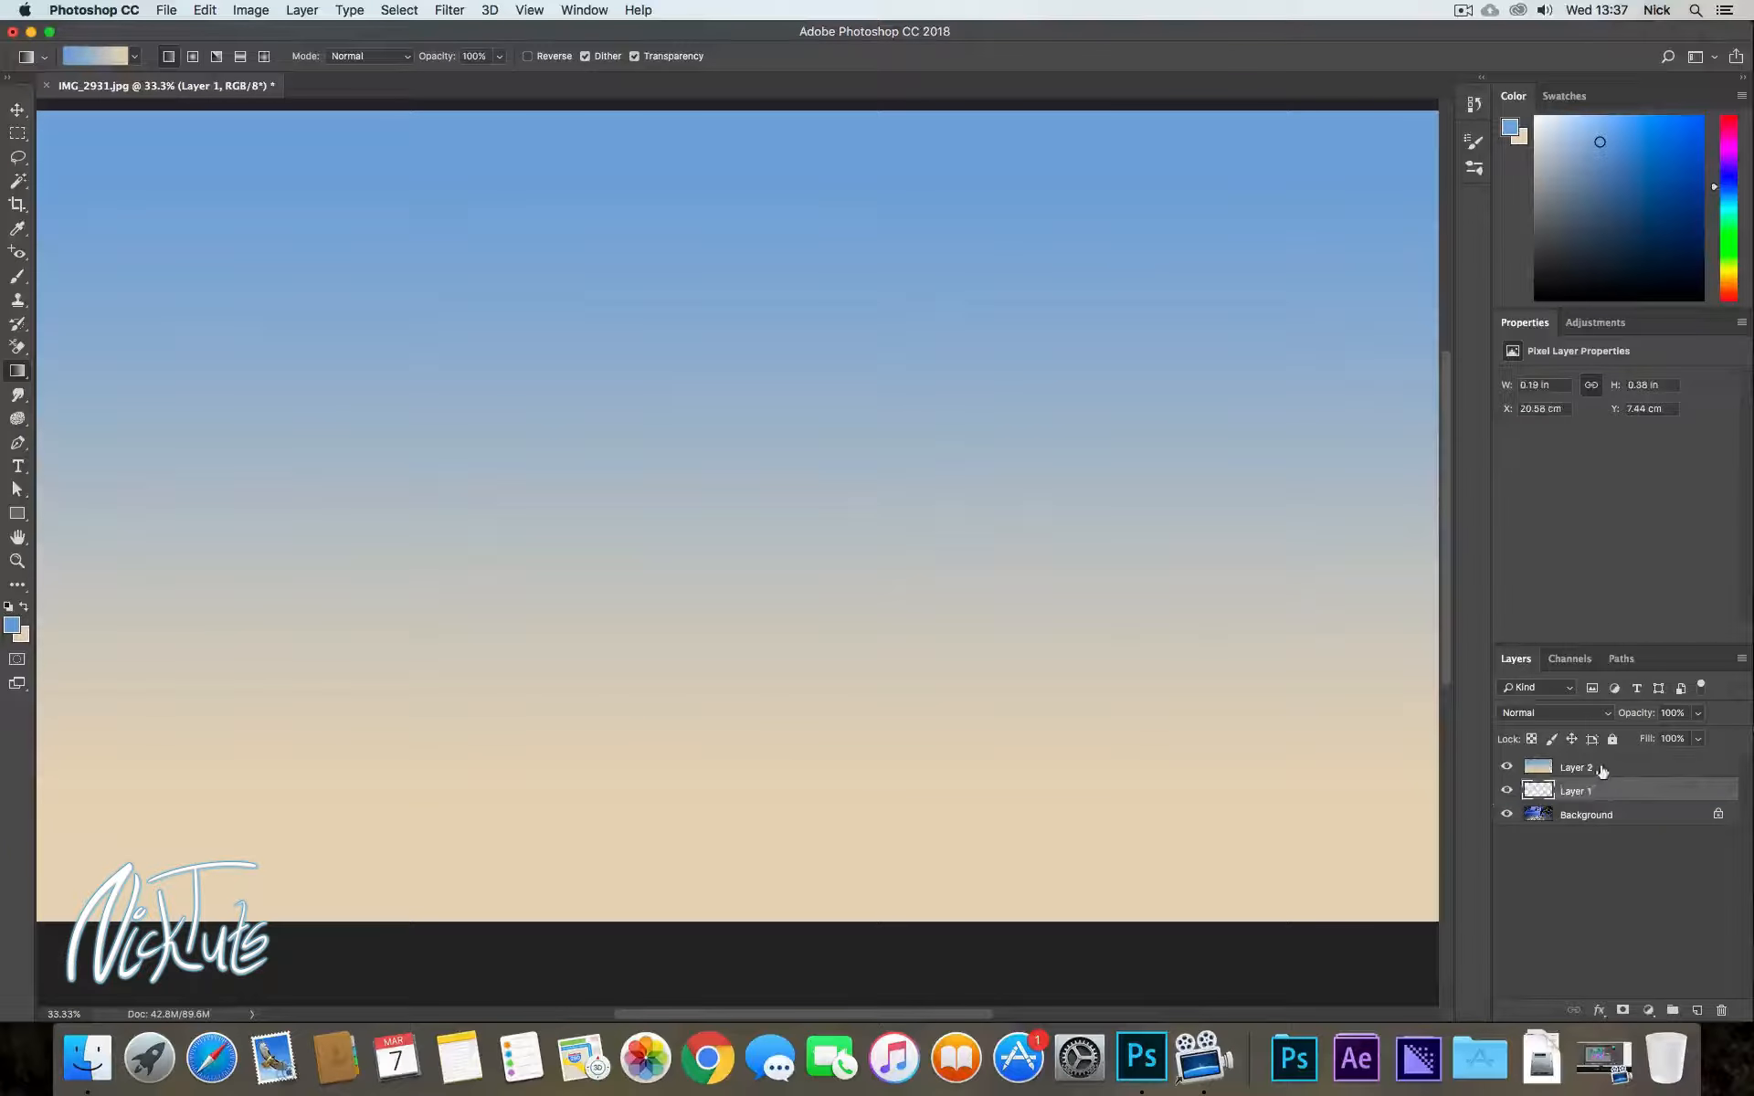
{"action": "left_click", "coordinate": [1599, 770]}
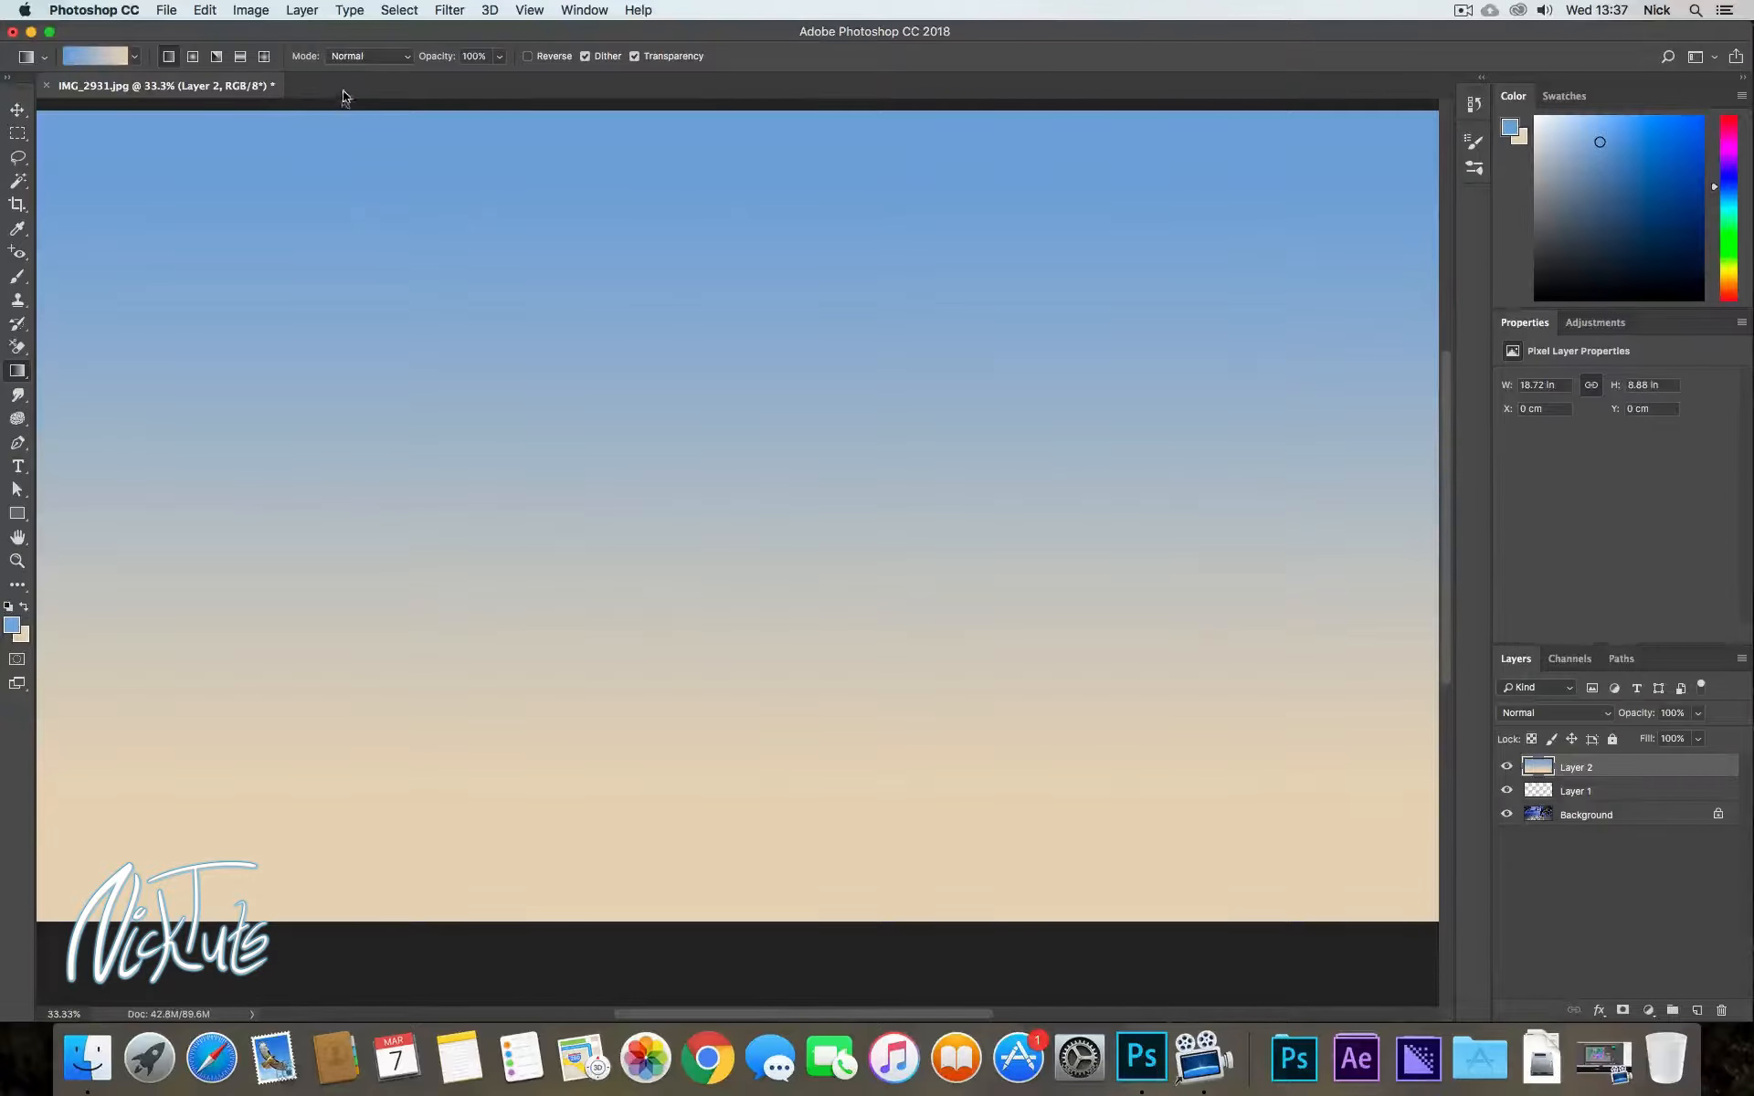
{"action": "left_click", "coordinate": [375, 61]}
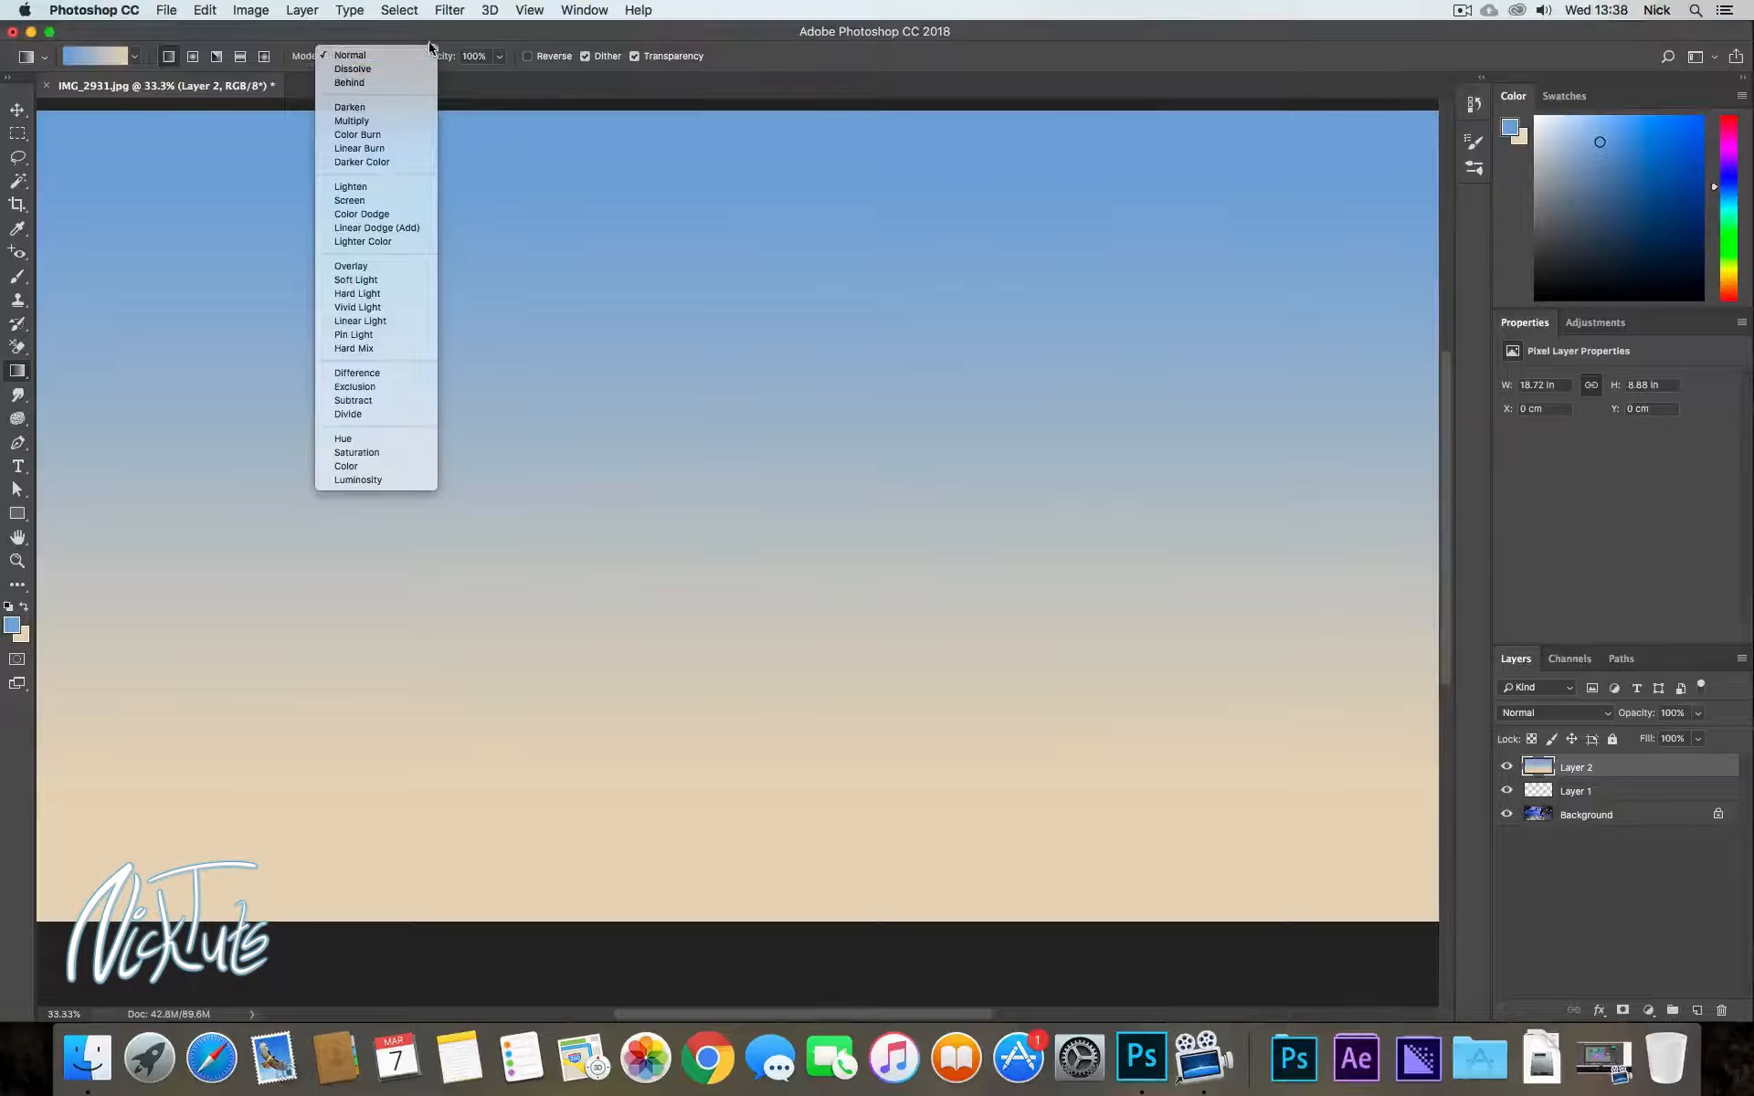
{"action": "left_click", "coordinate": [427, 89]}
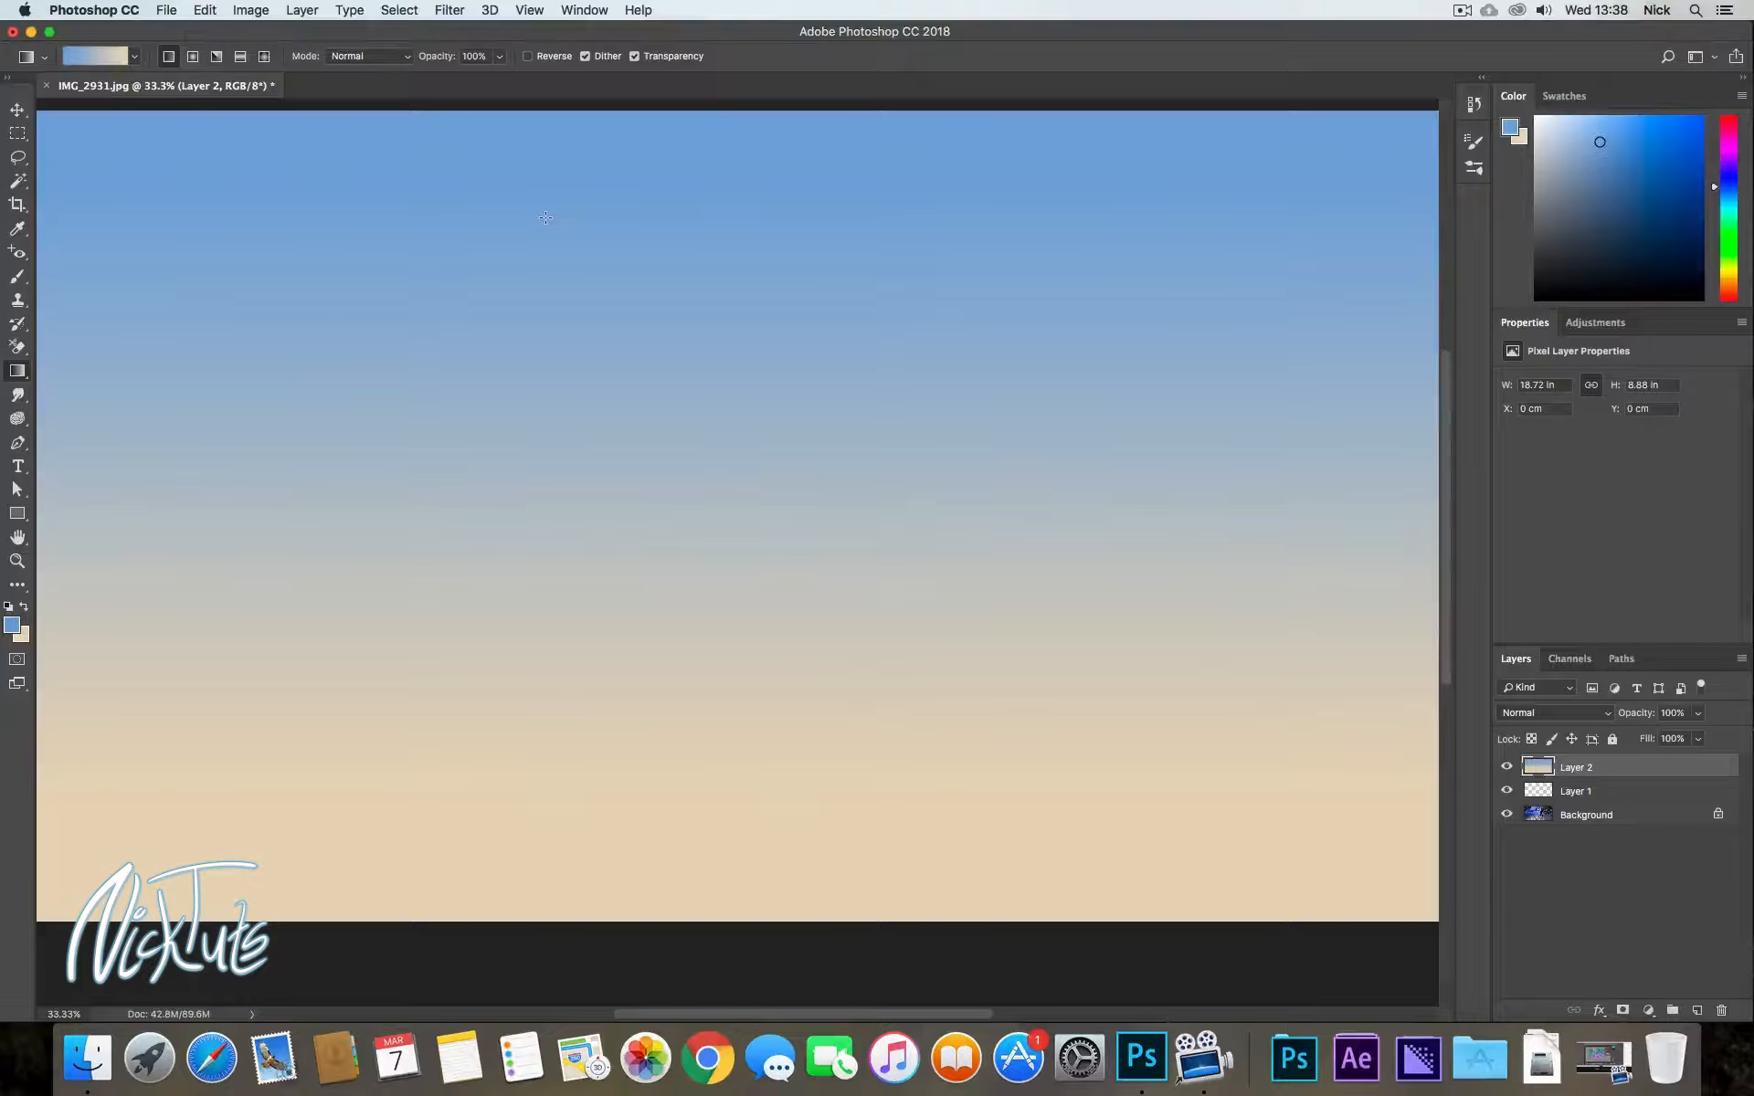
Clear the gradient from Layer 2 and place that layer above Layer 1
{"action": "key", "text": "super+bracketleft"}
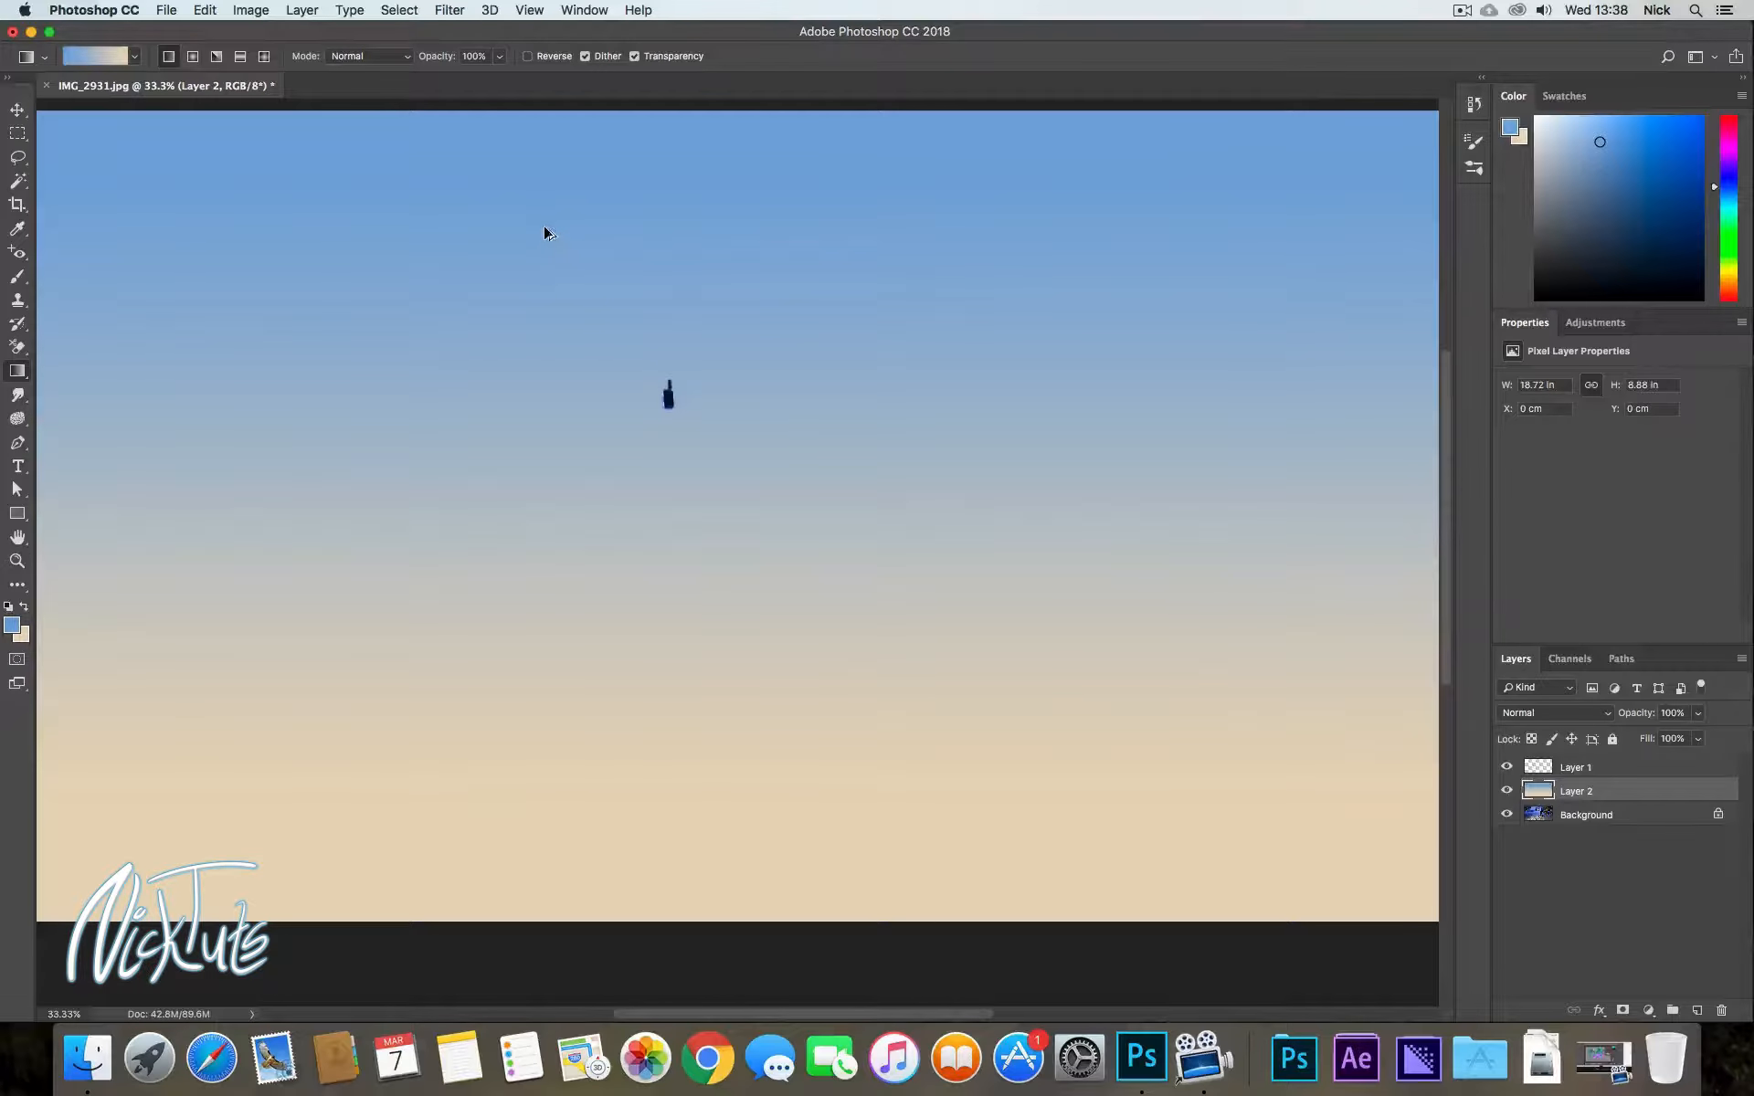
{"action": "key", "text": "Delete"}
{"action": "left_click_drag", "start_coordinate": [1644, 791], "coordinate": [1638, 761]}
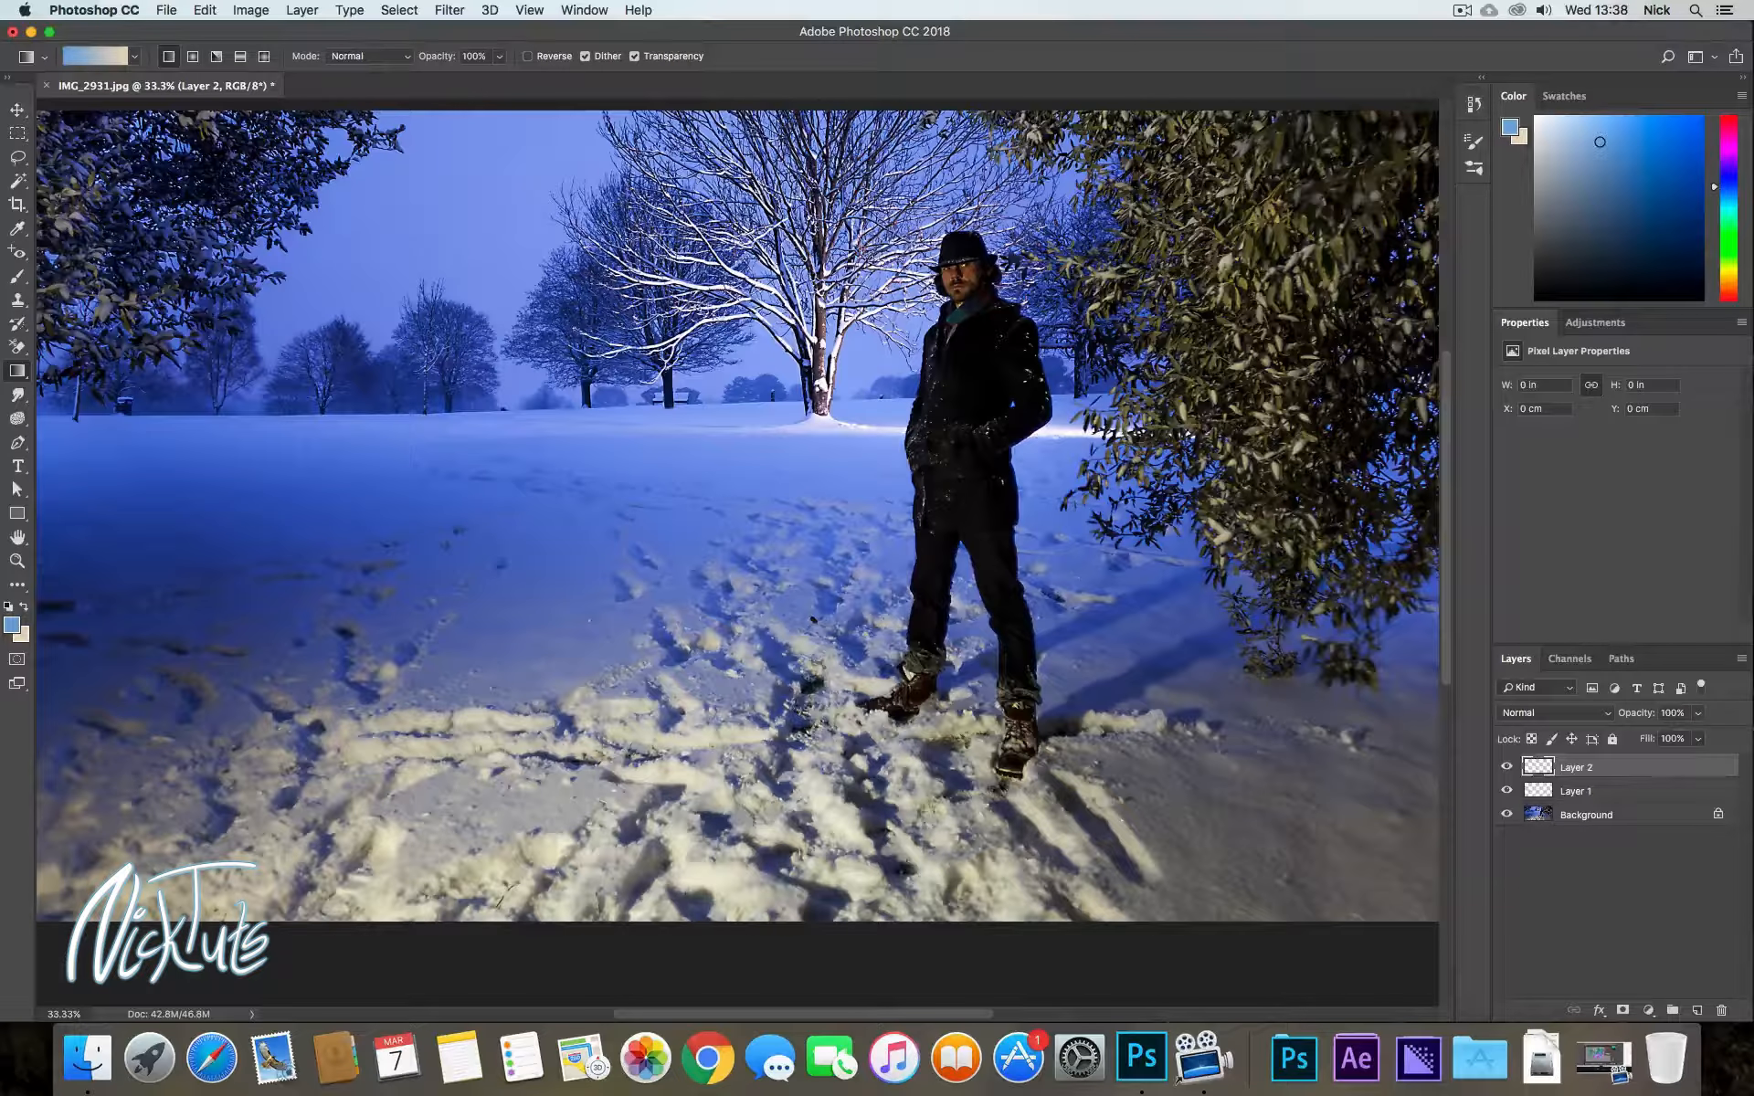
Fill Layer 2 with a radial blue-to-beige gradient spreading from the middle of the photo, and undo the fill
{"action": "left_click", "coordinate": [192, 57]}
{"action": "left_click_drag", "start_coordinate": [783, 559], "coordinate": [777, 930]}
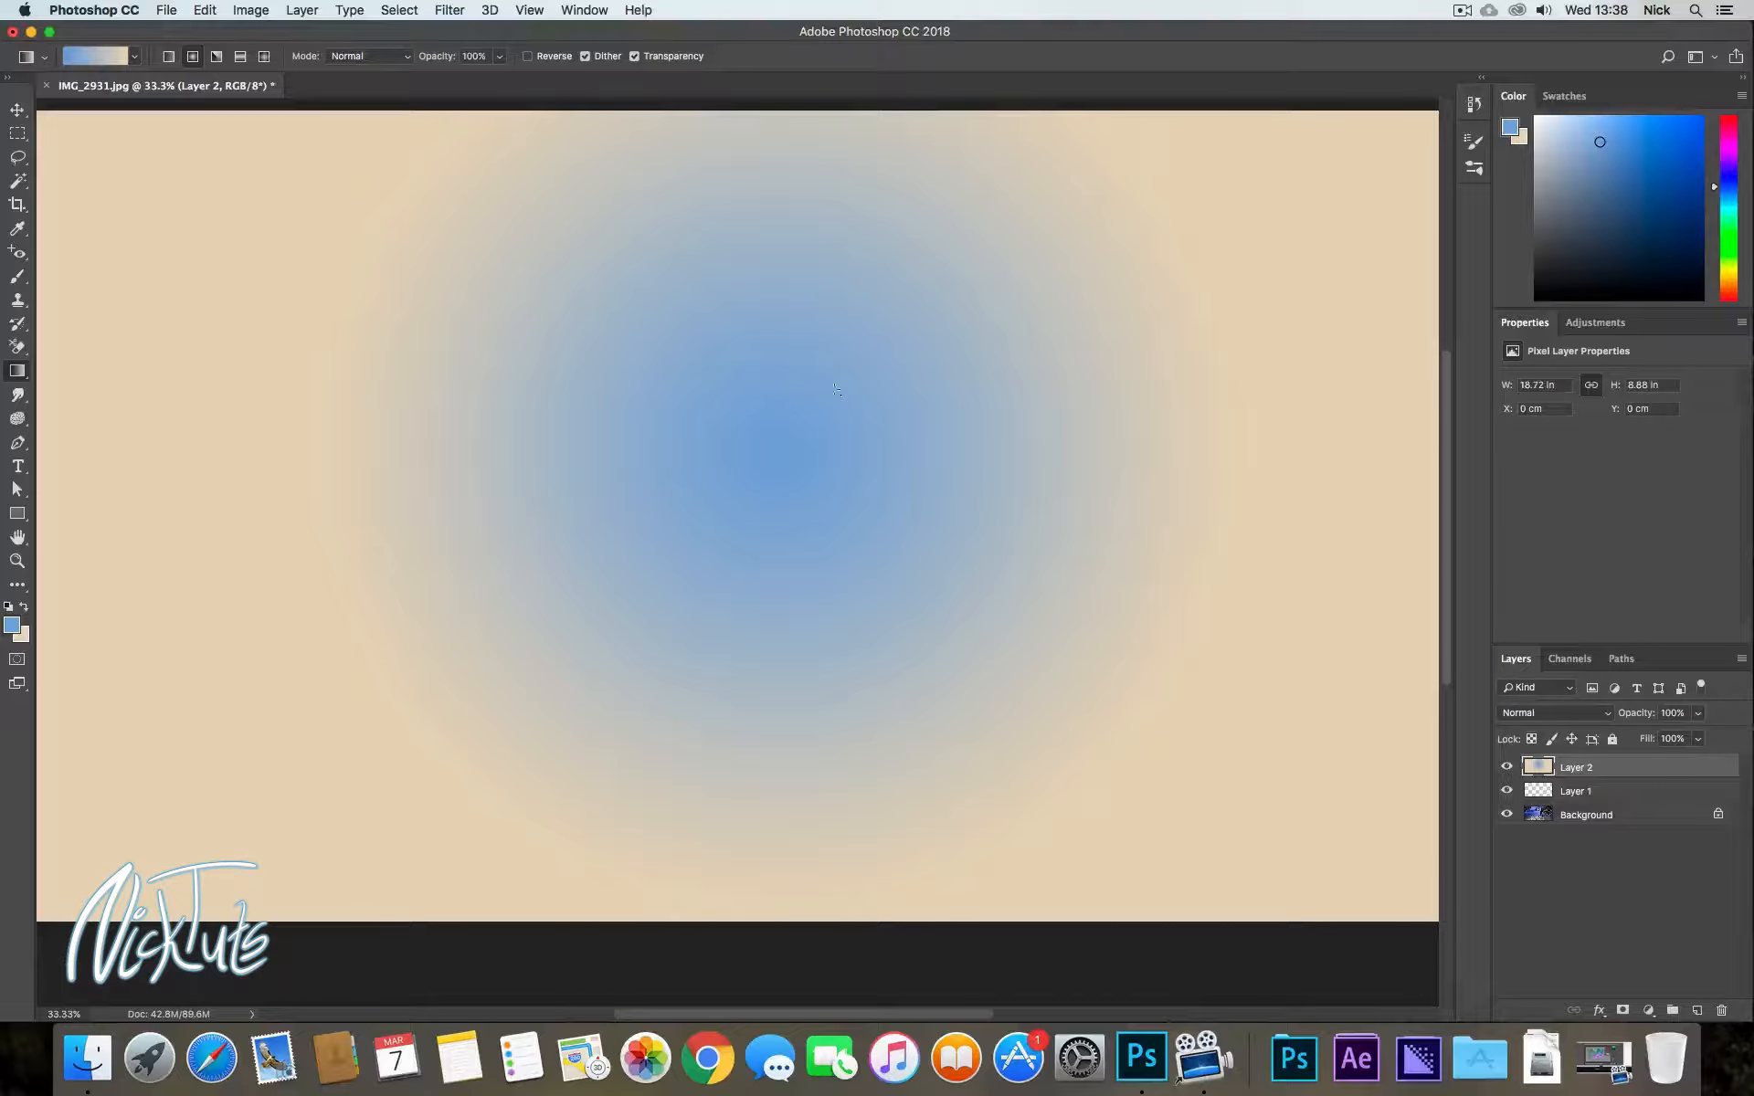
{"action": "key", "text": "super+z"}
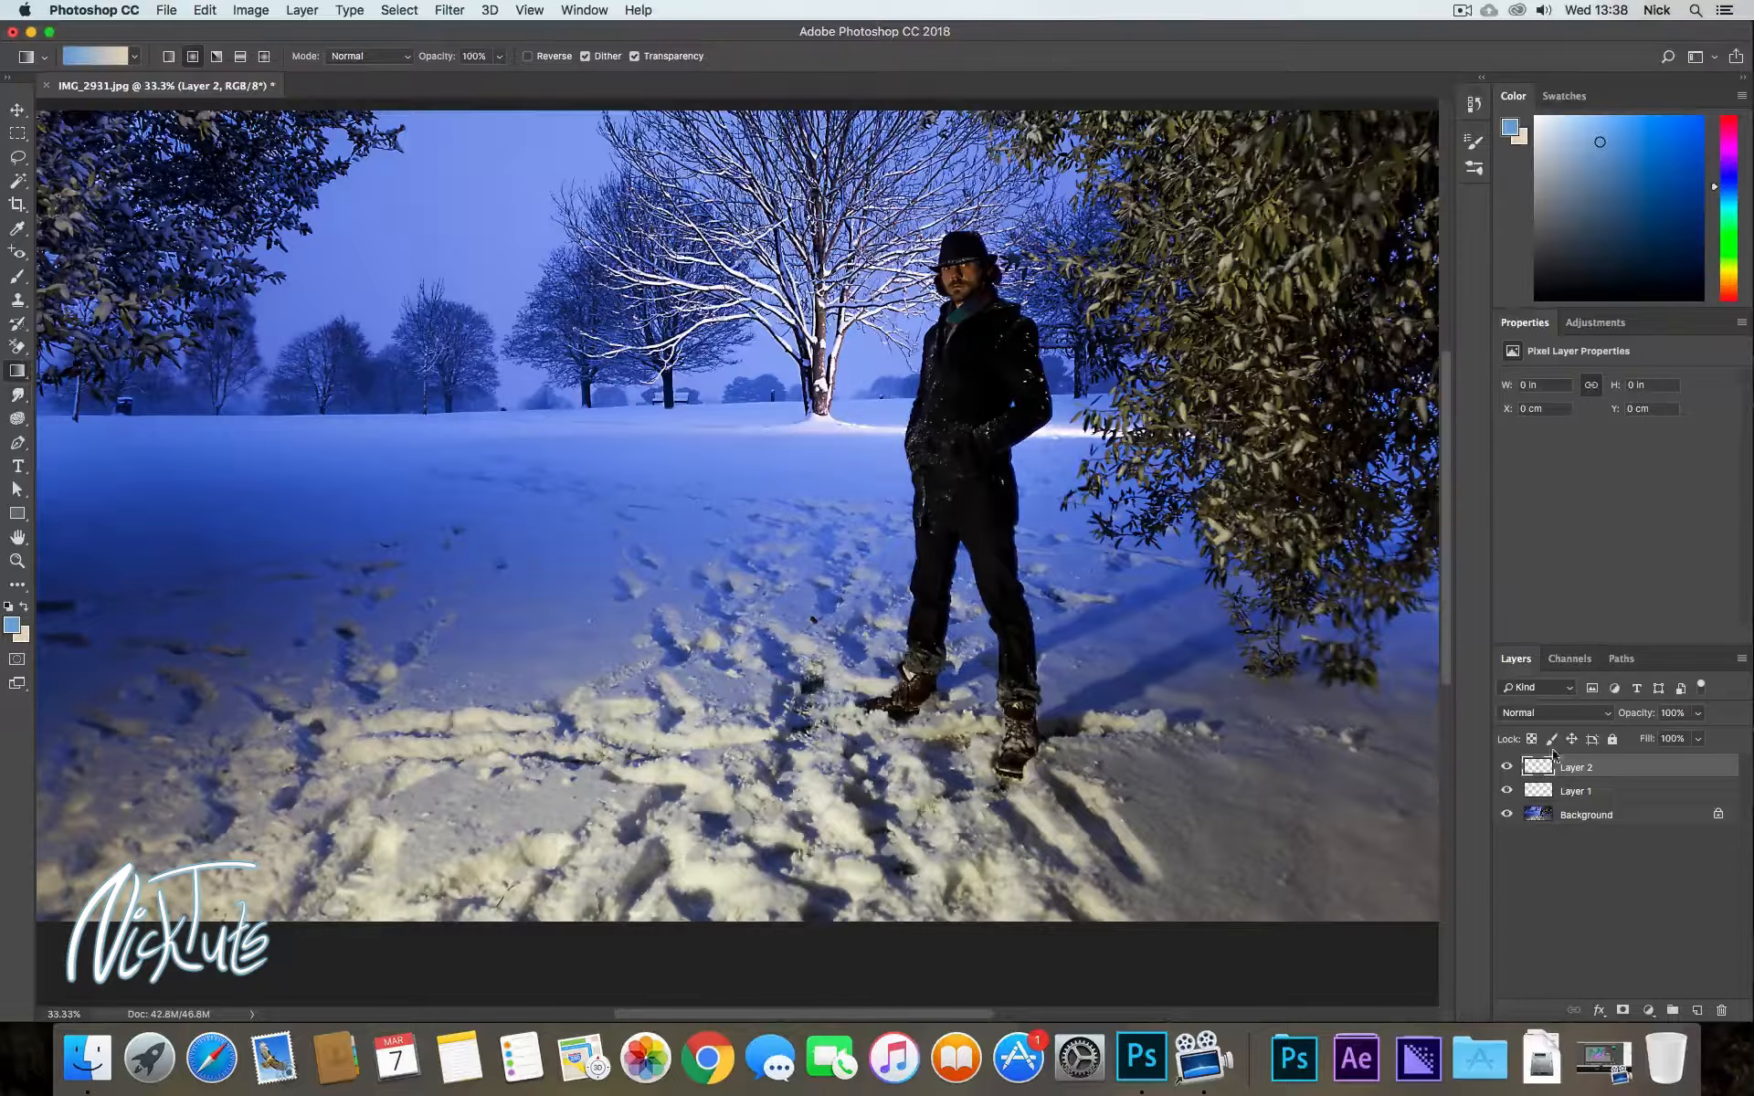
{"action": "left_click", "coordinate": [1649, 1011]}
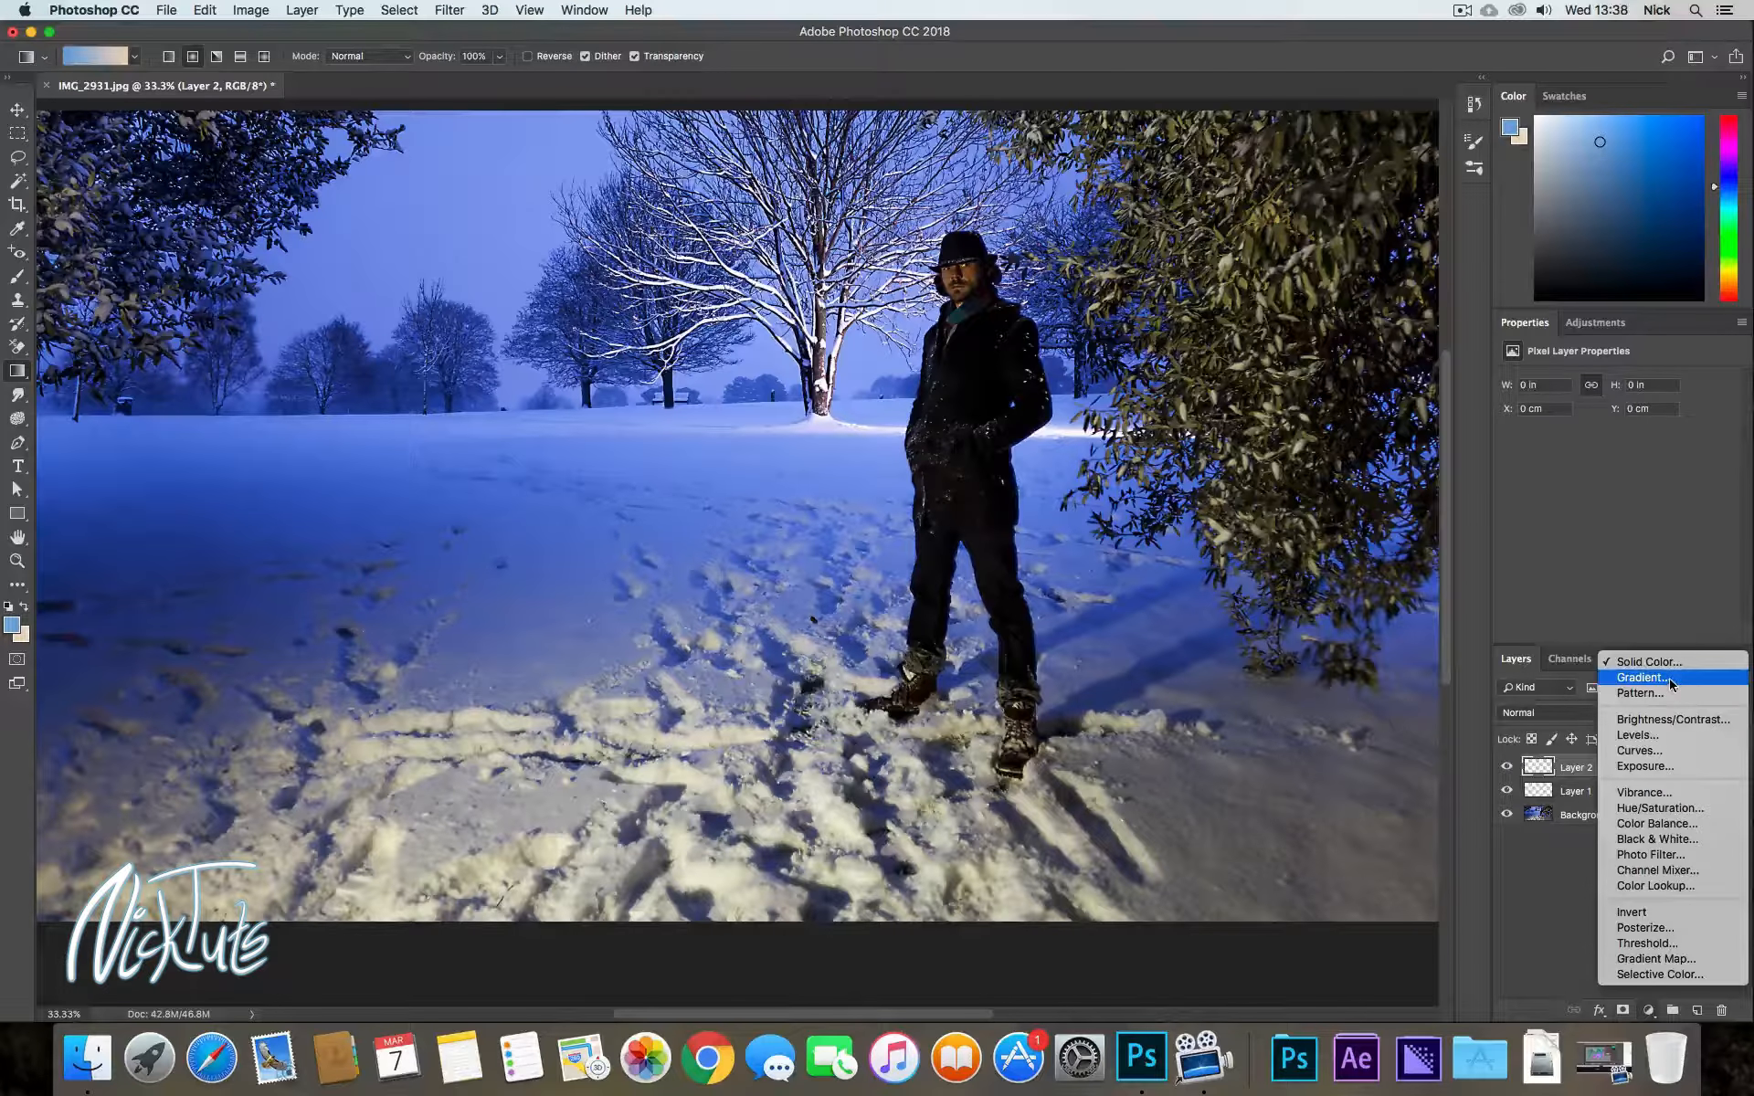
{"action": "left_click", "coordinate": [1556, 859]}
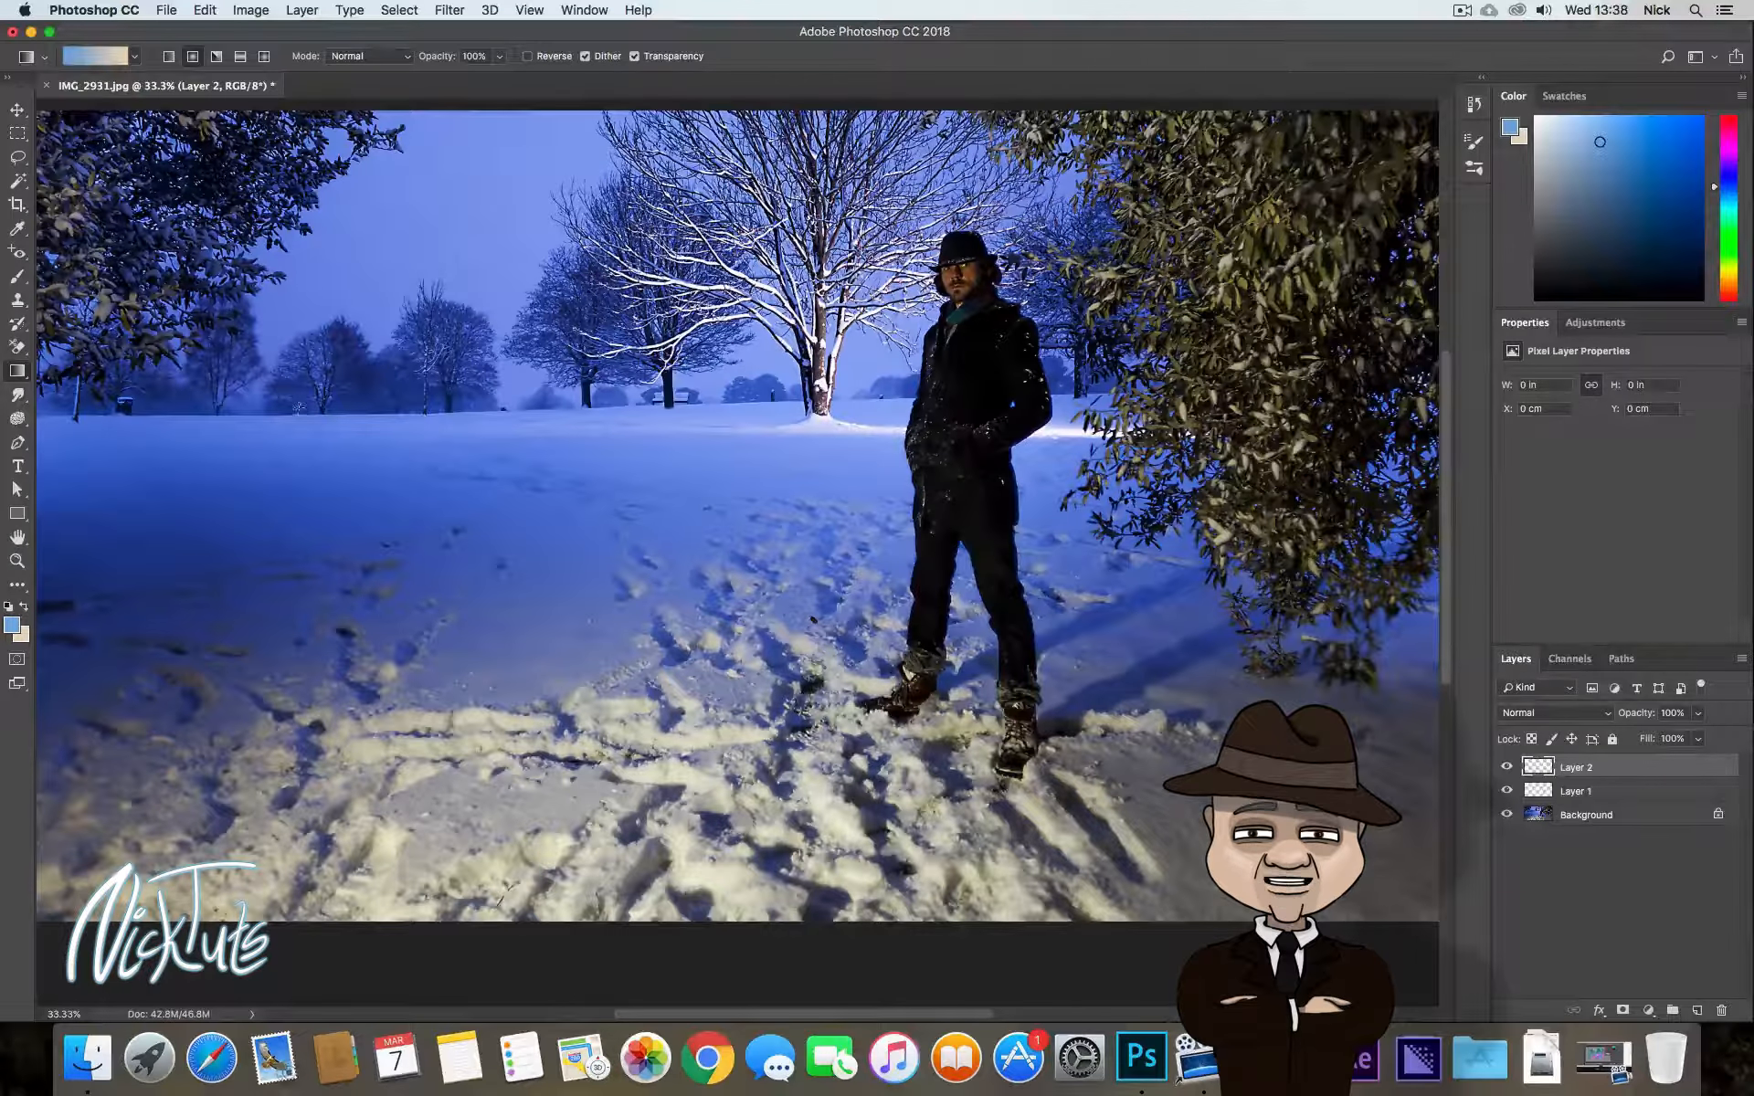
Choose the Smudge tool from the Blur, Sharpen and Smudge tool group
{"action": "left_click", "coordinate": [18, 396]}
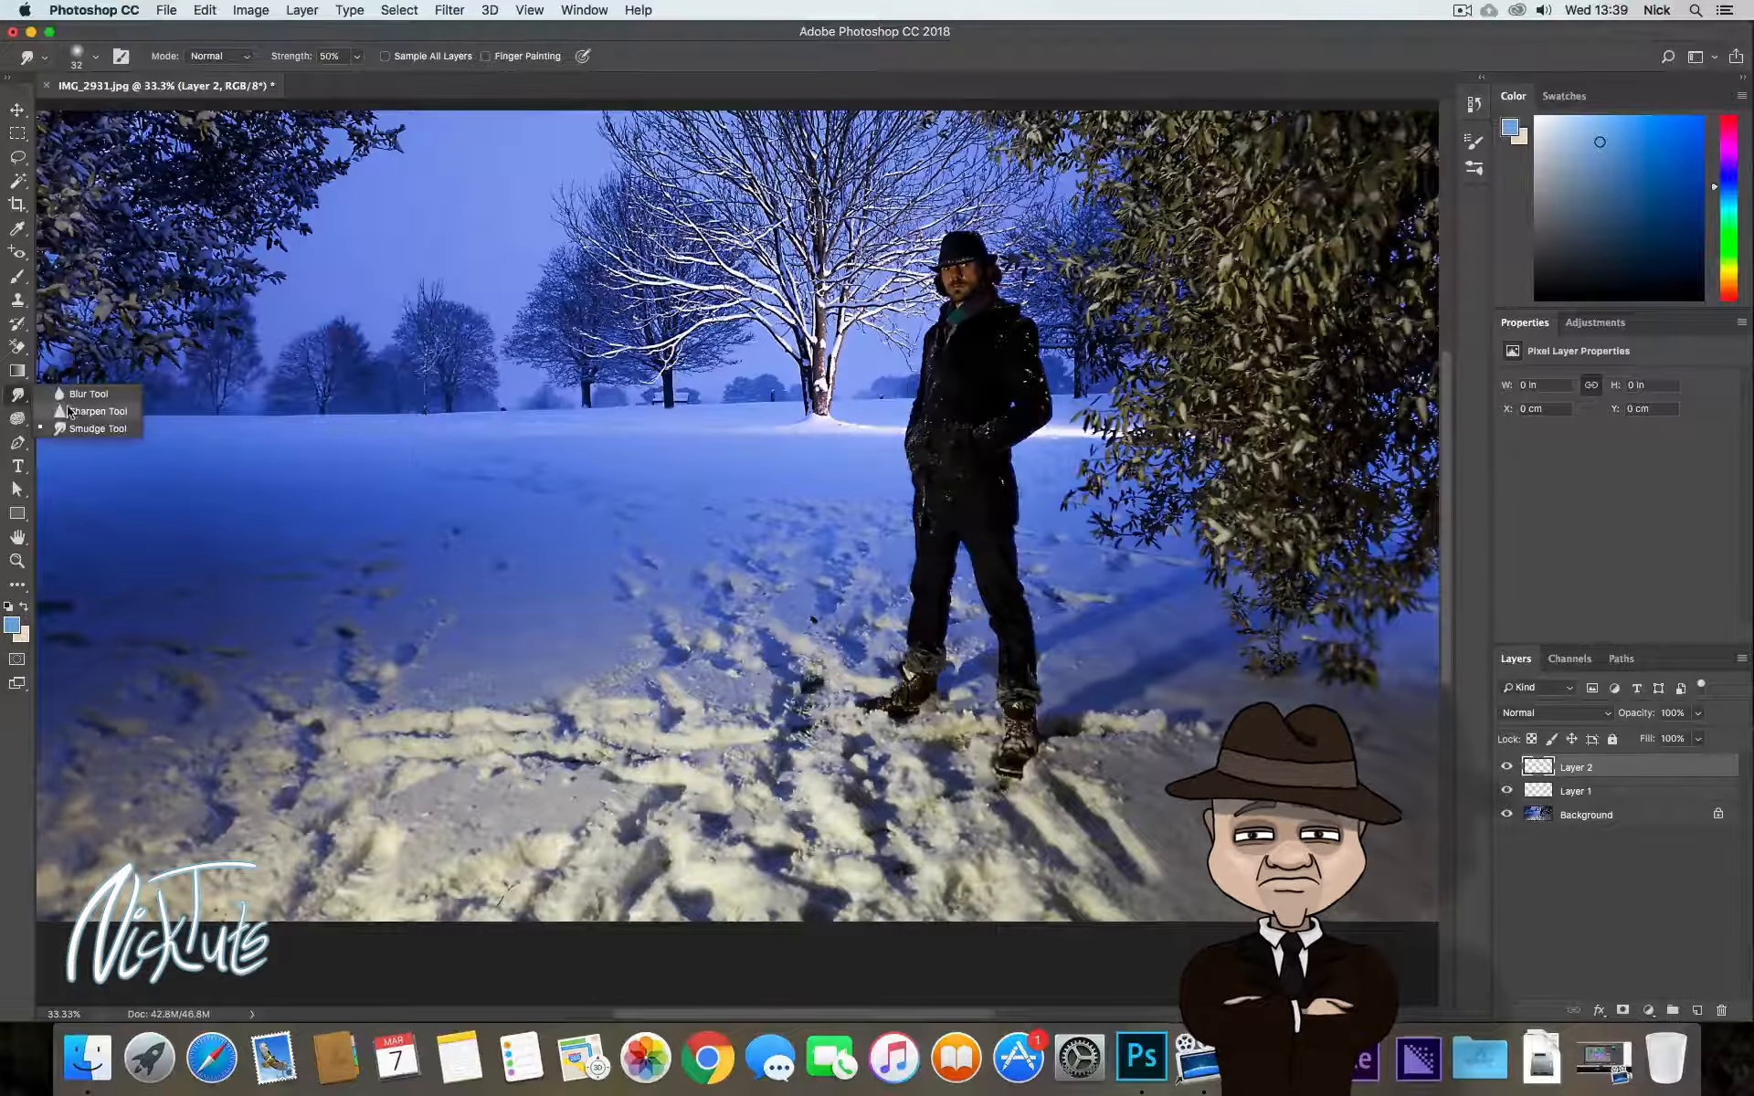
{"action": "left_click", "coordinate": [22, 398]}
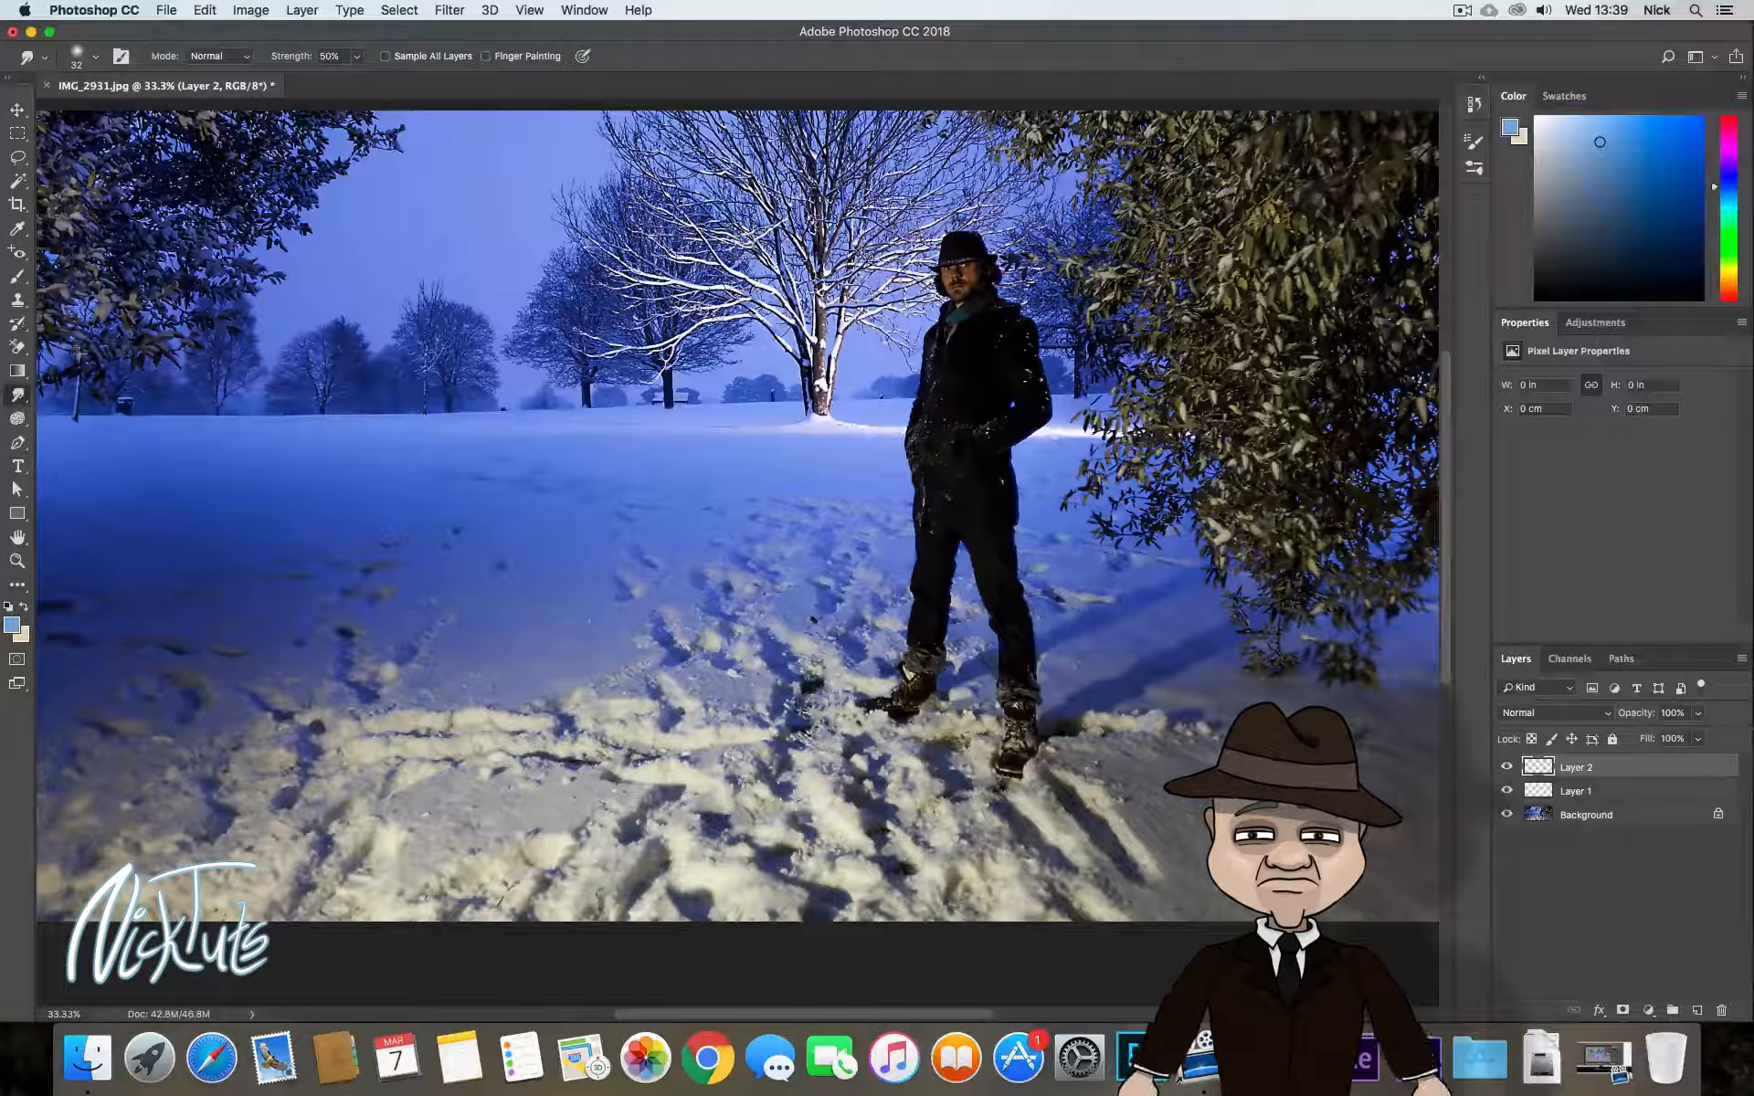